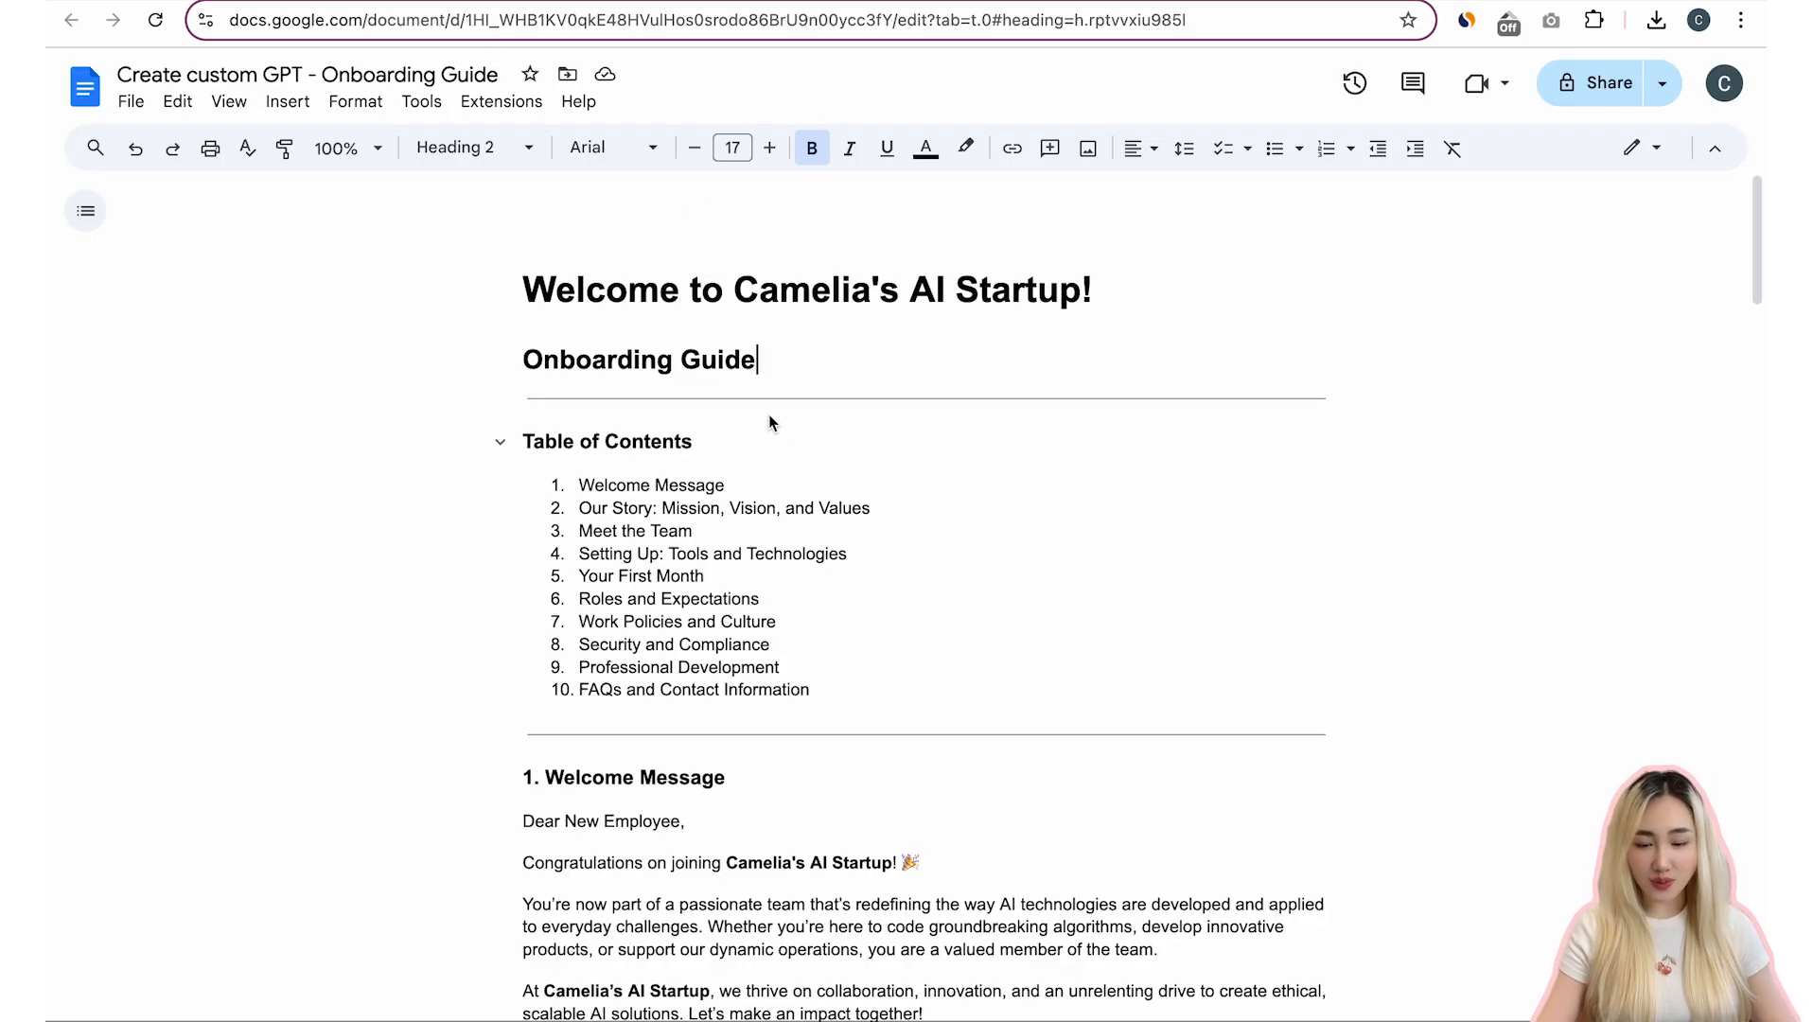
- Review the onboarding guide, training checklists and HR onboarding SOP documents to be used as company materials
{"action": "triple_click", "coordinate": [833, 367]}
{"action": "left_click", "coordinate": [835, 367]}
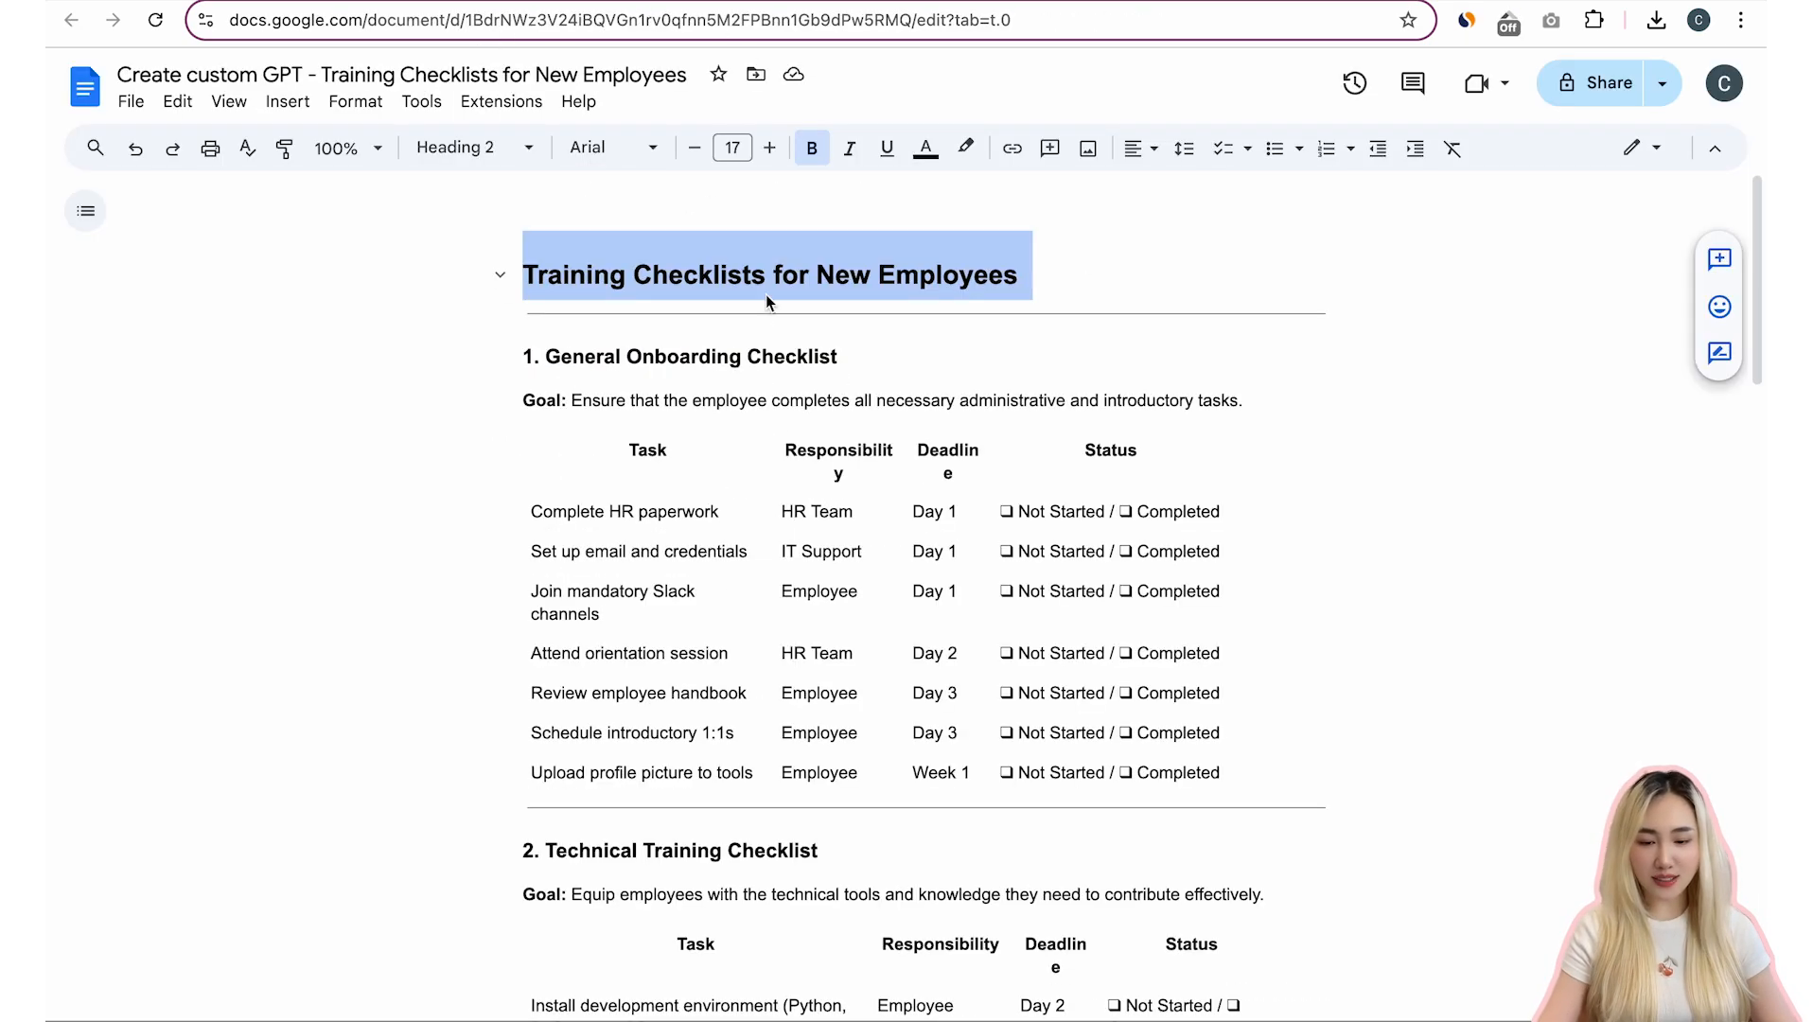
{"action": "left_click", "coordinate": [783, 274]}
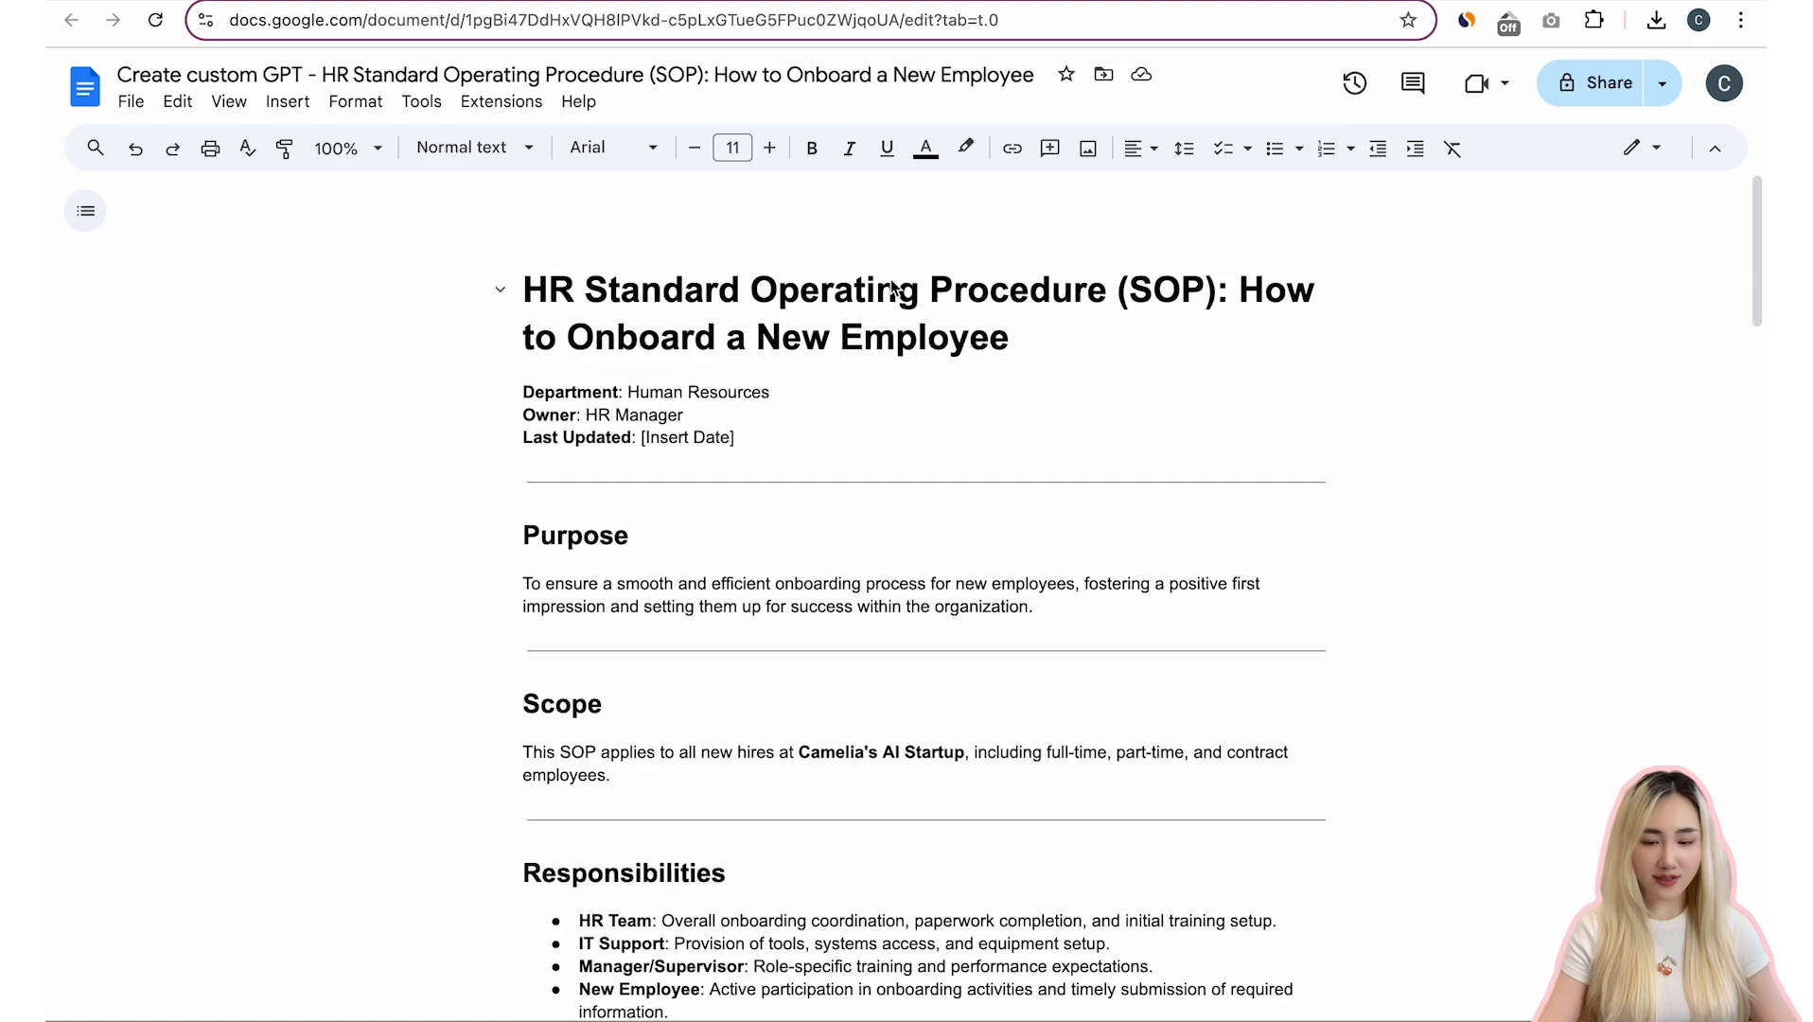
{"action": "left_click", "coordinate": [901, 288]}
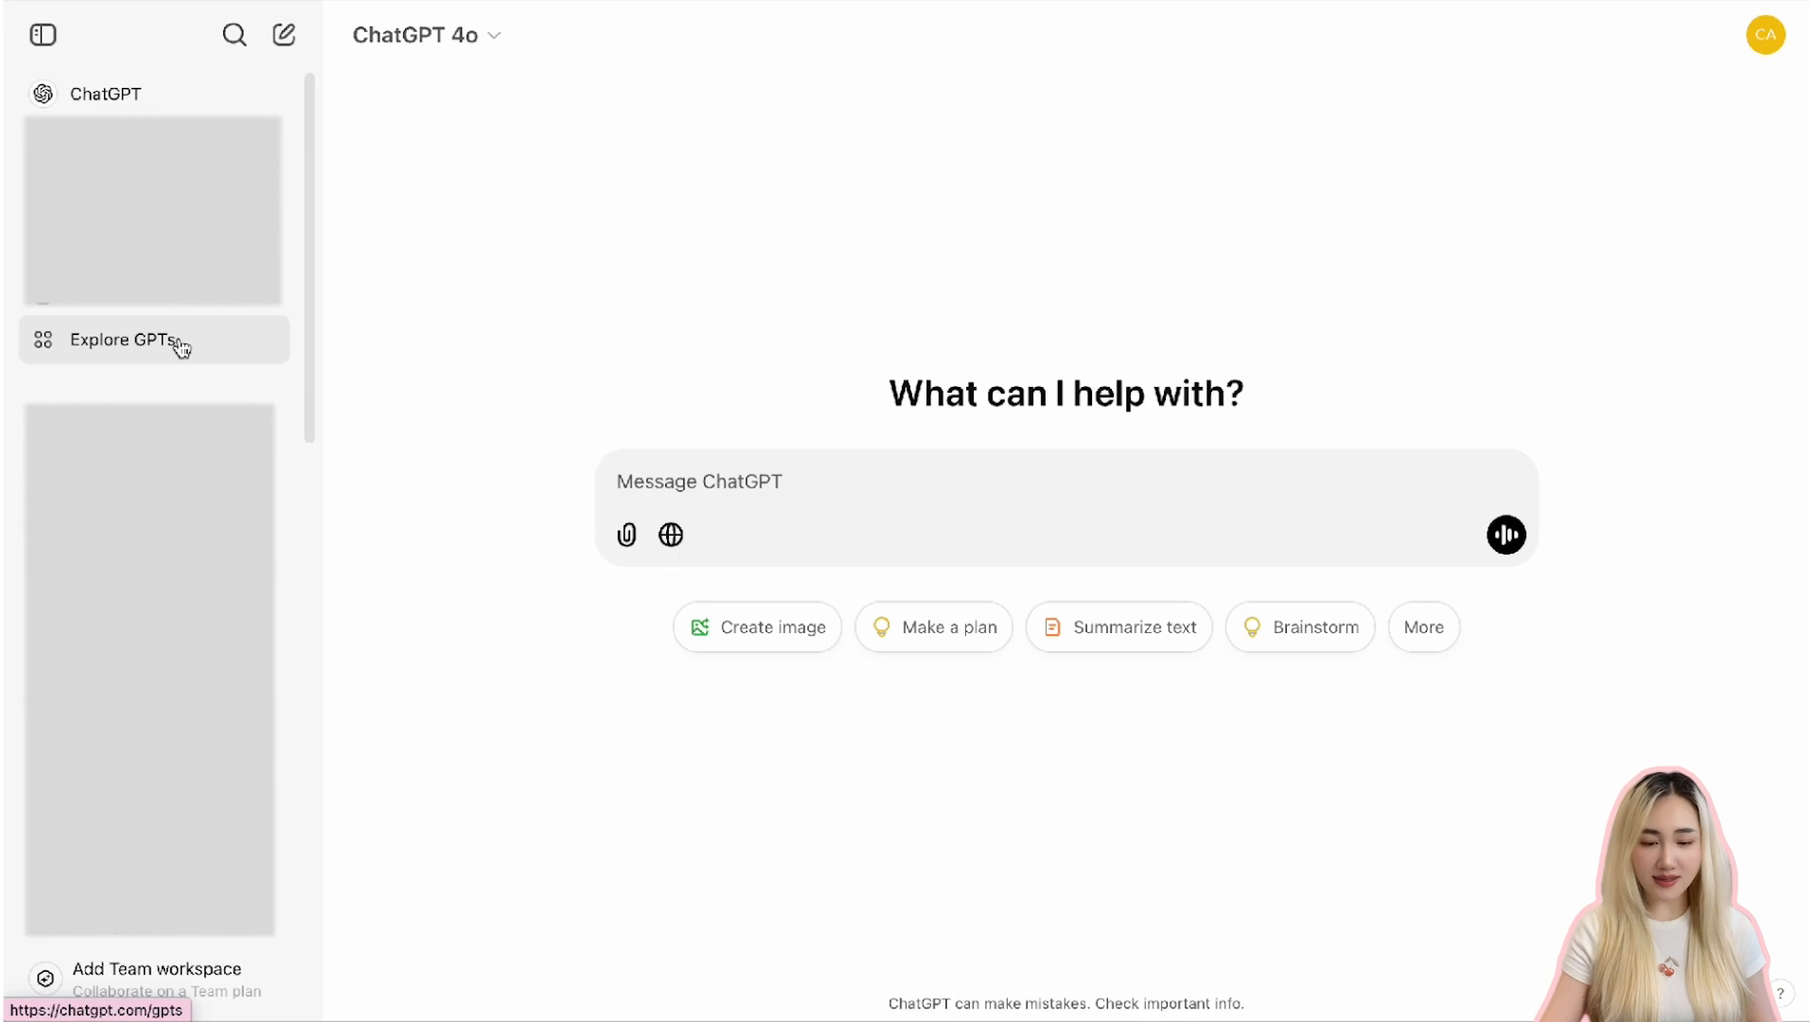
- Open the GPTs explorer and start creating a new custom GPT
{"action": "left_click", "coordinate": [181, 348]}
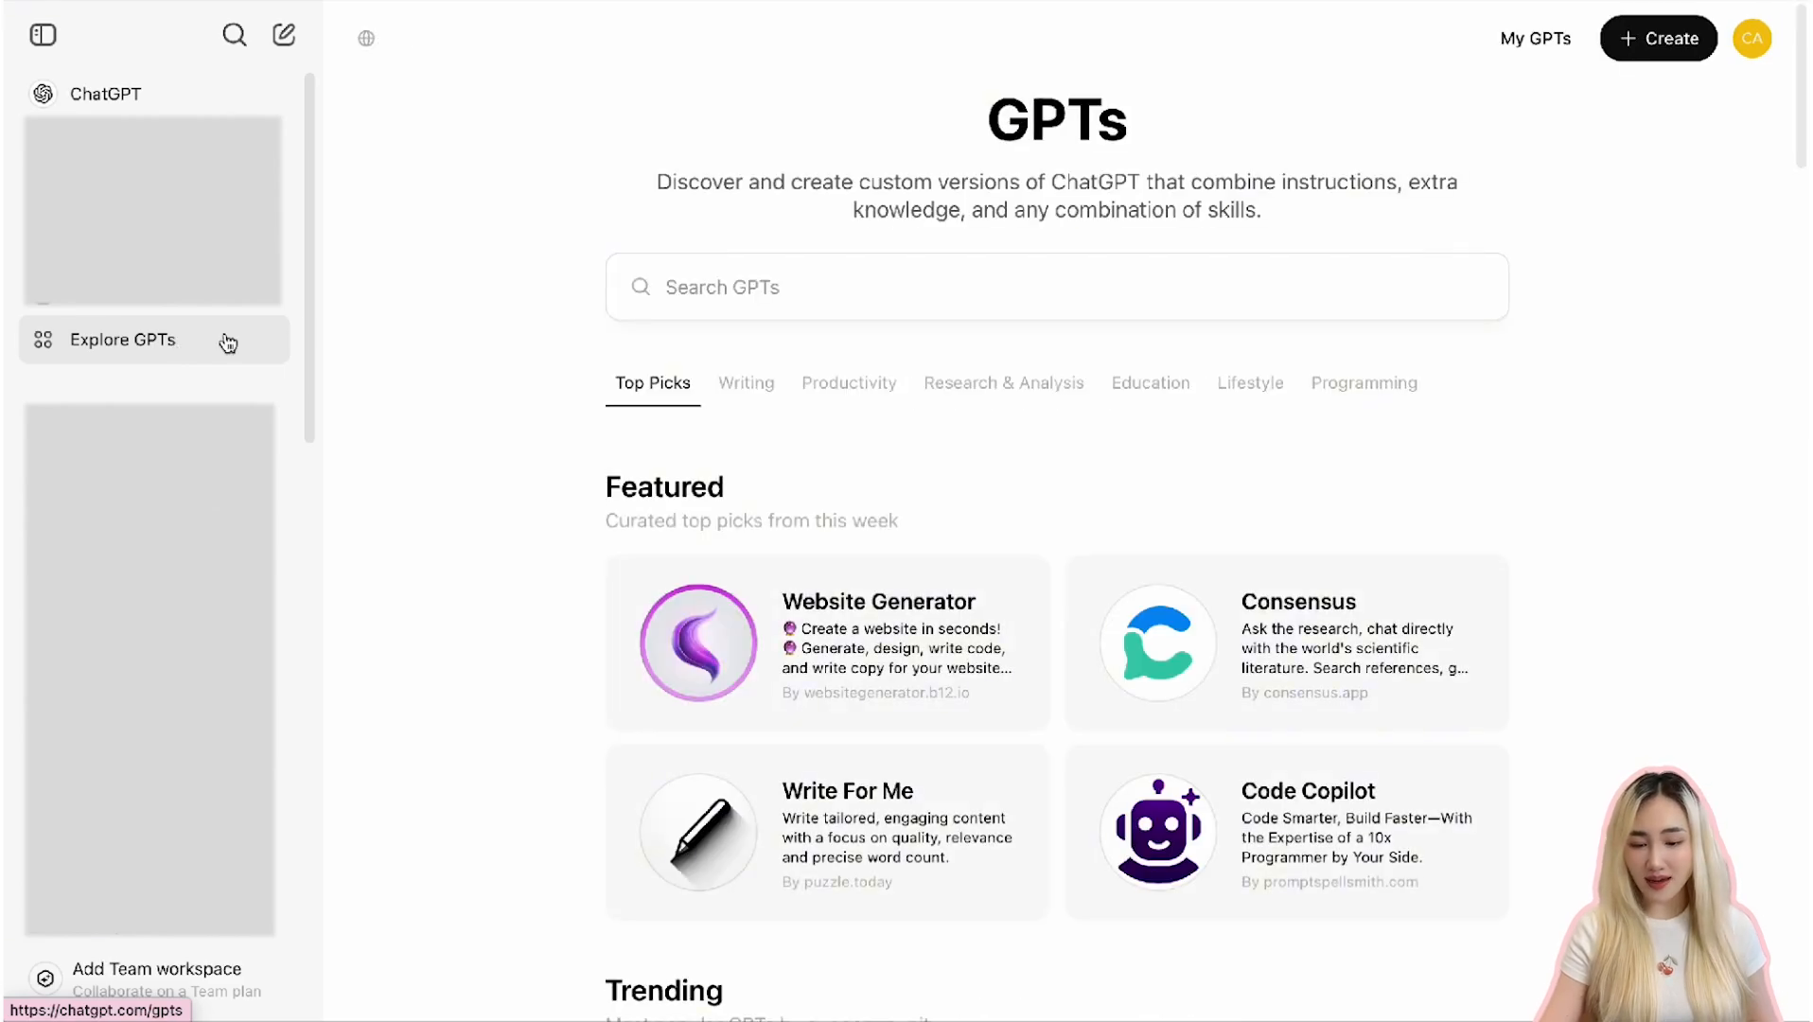
{"action": "scroll", "coordinate": [1479, 578], "scroll_direction": "down", "scroll_amount": 1}
{"action": "scroll", "coordinate": [1478, 577], "scroll_direction": "down", "scroll_amount": 8}
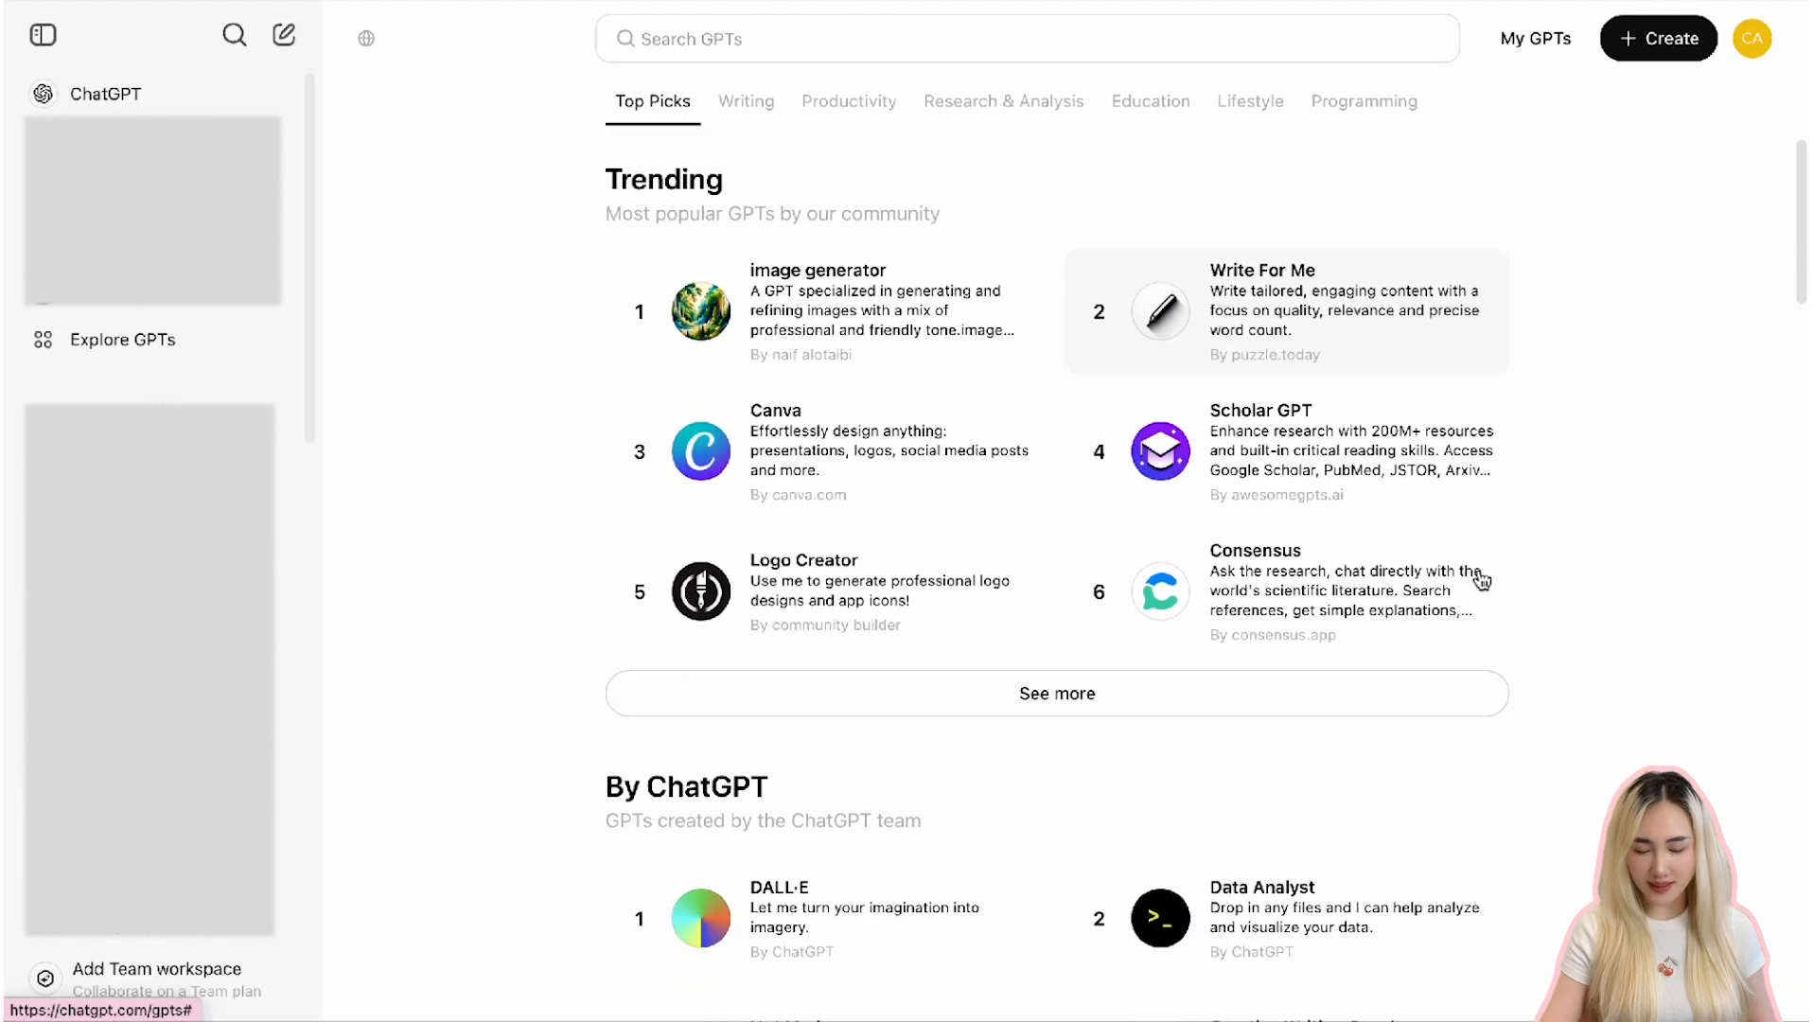
{"action": "scroll", "coordinate": [1480, 582], "scroll_direction": "up", "scroll_amount": 8}
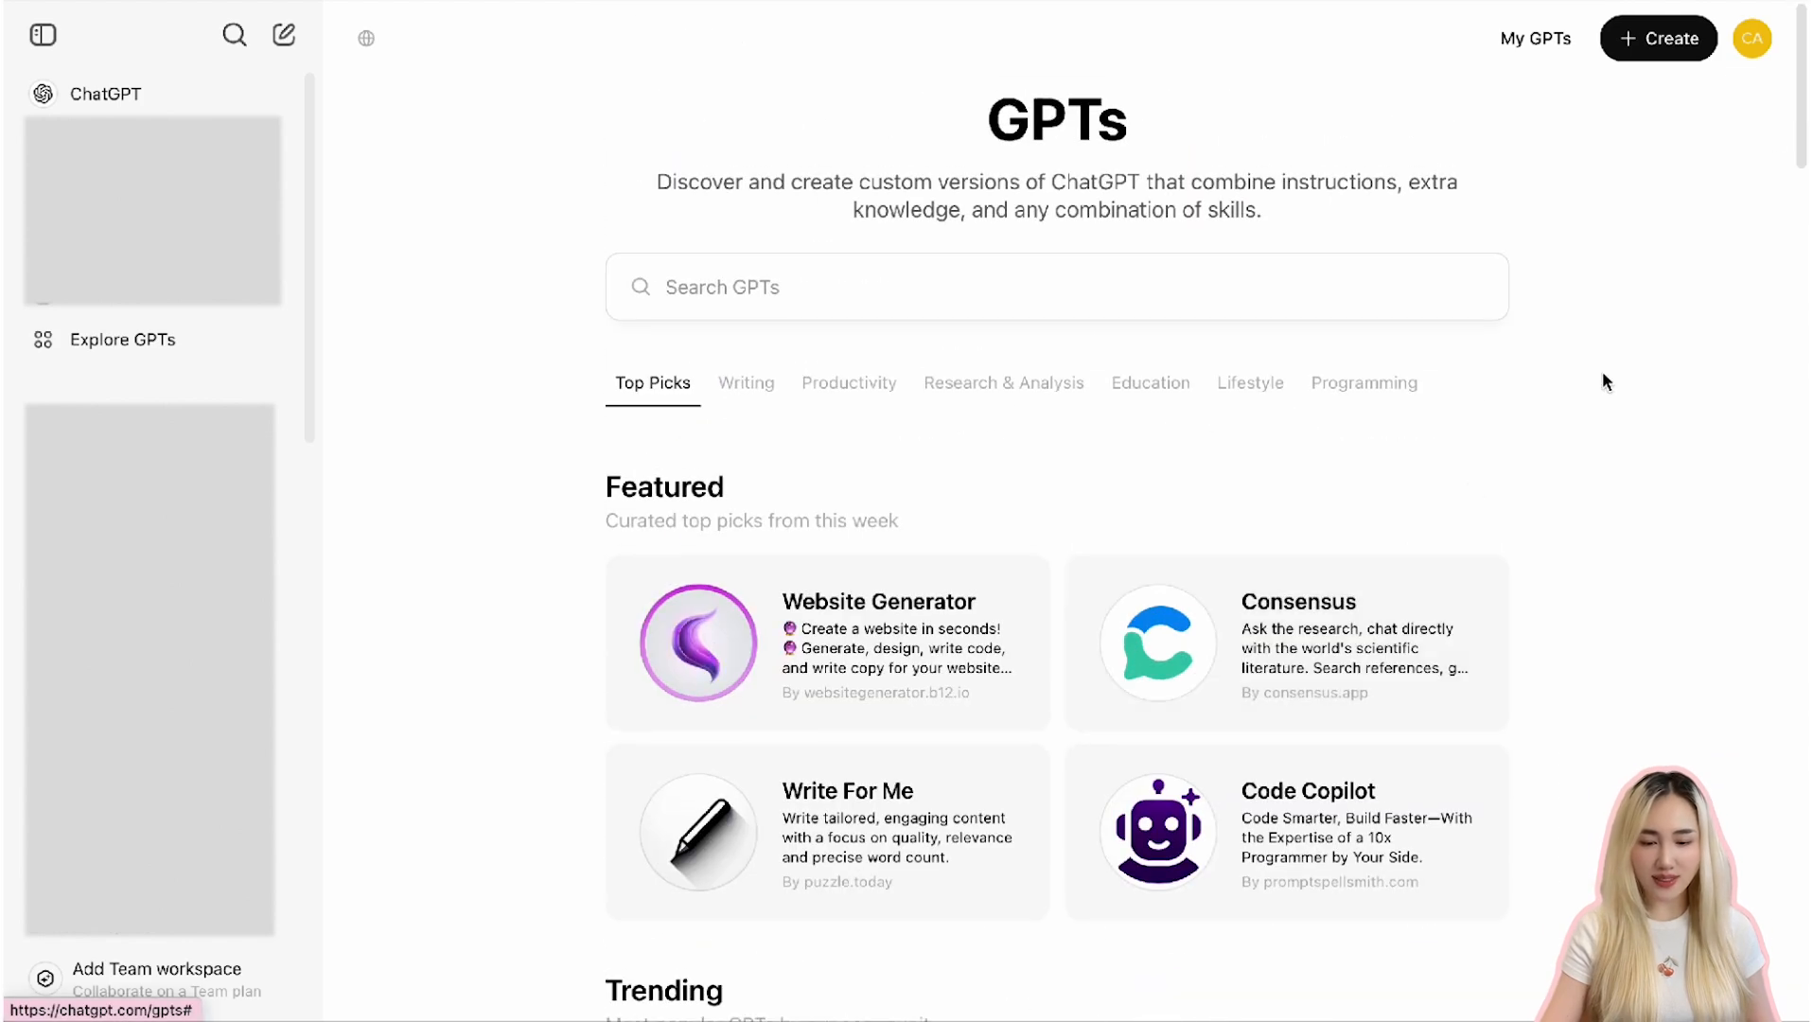
{"action": "left_click", "coordinate": [1662, 52]}
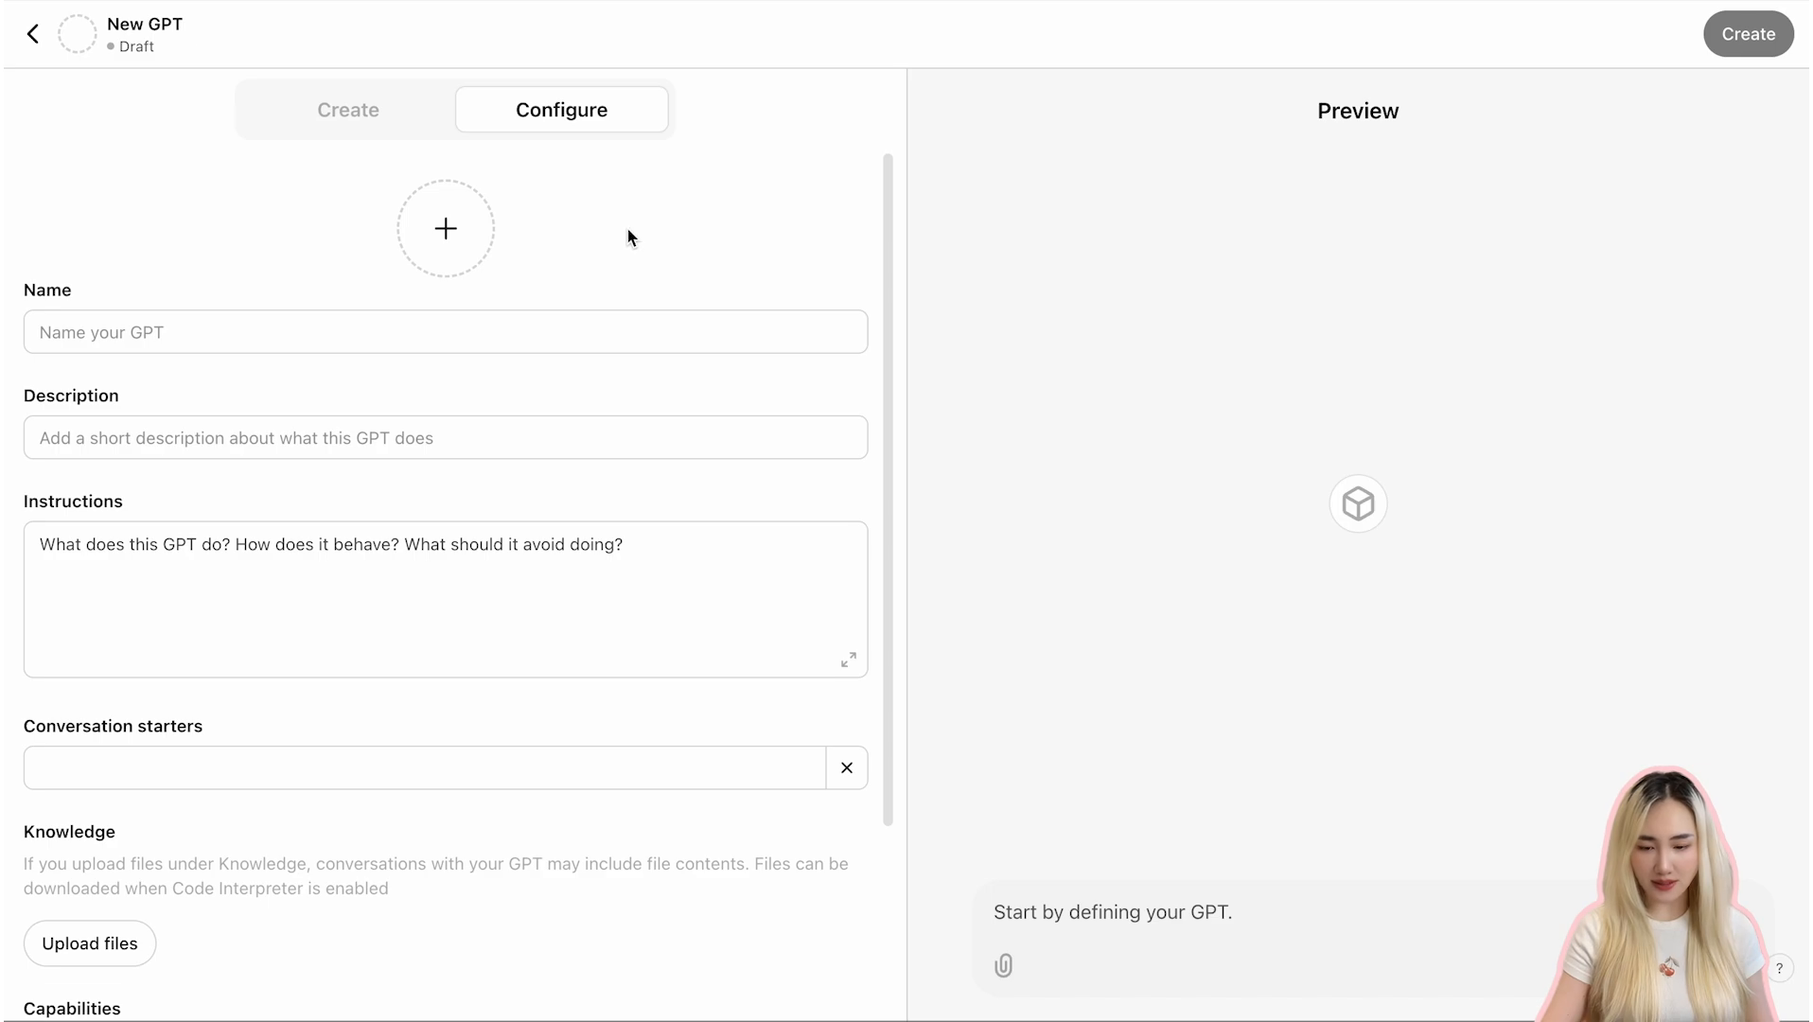
- Examine the GPT builder's Create chat mode and the Configure mode's fields
{"action": "left_click", "coordinate": [393, 121]}
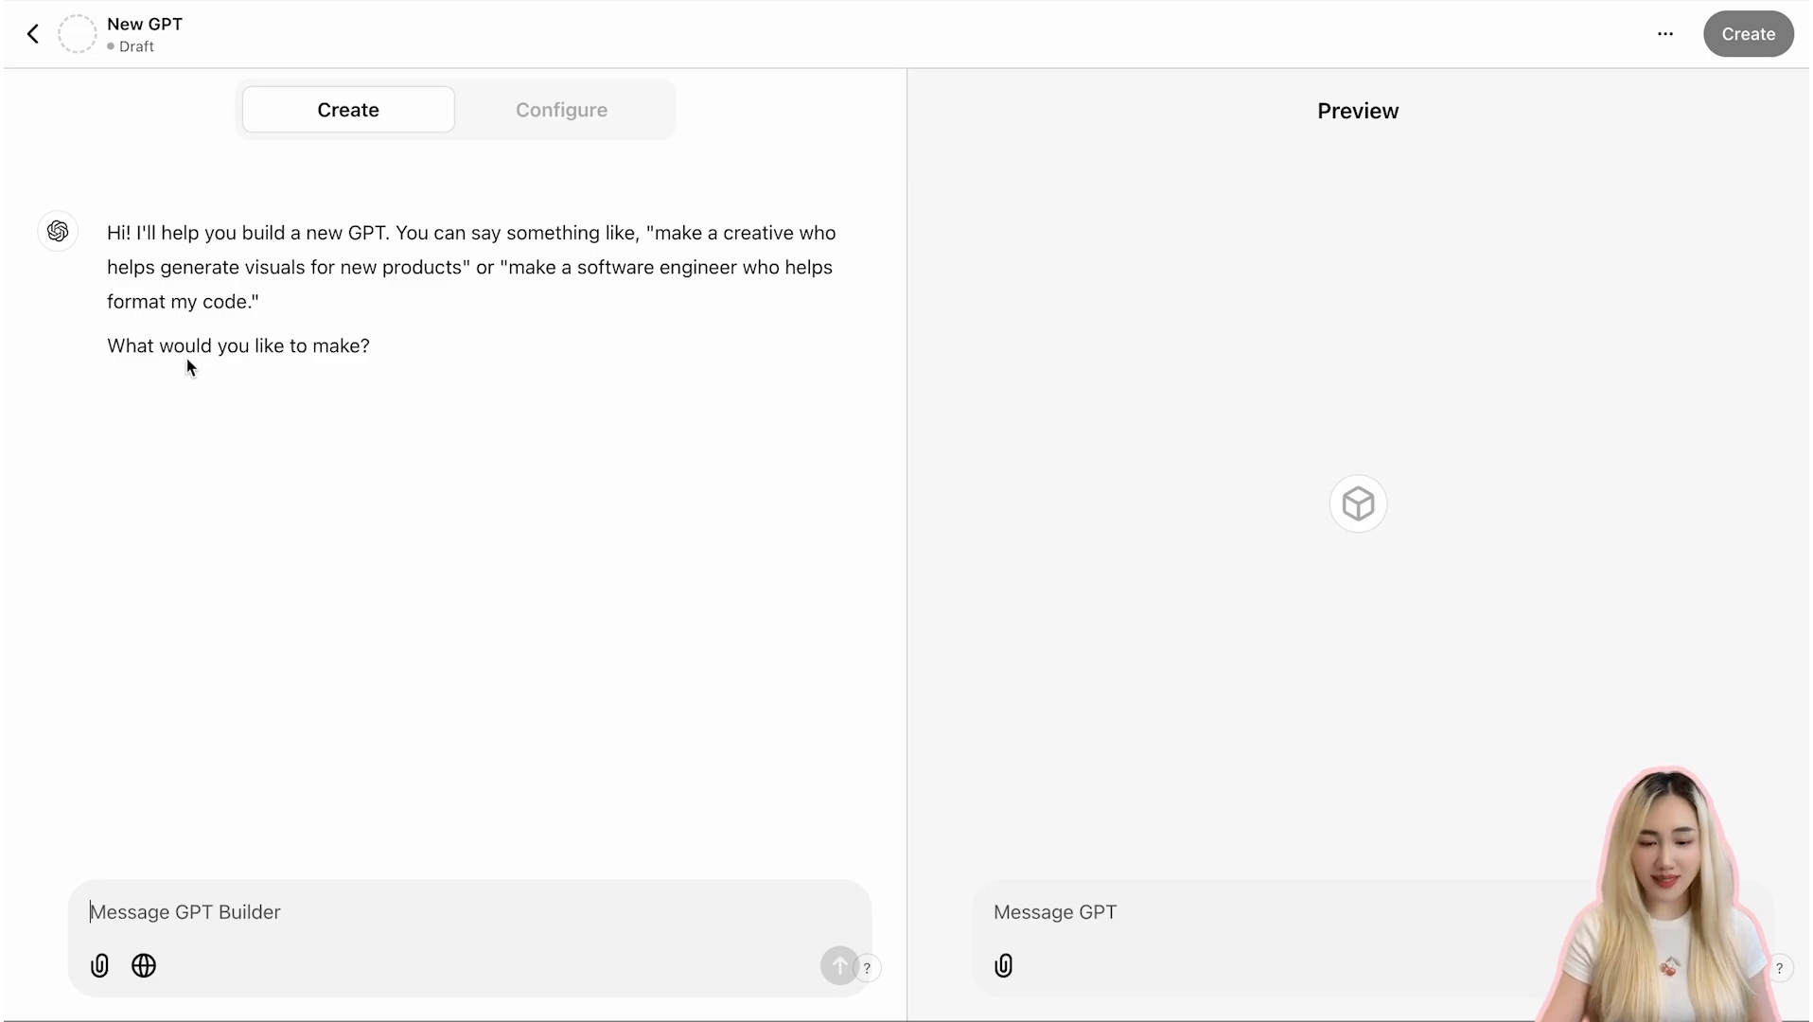
{"action": "left_click_drag", "start_coordinate": [104, 227], "coordinate": [386, 423]}
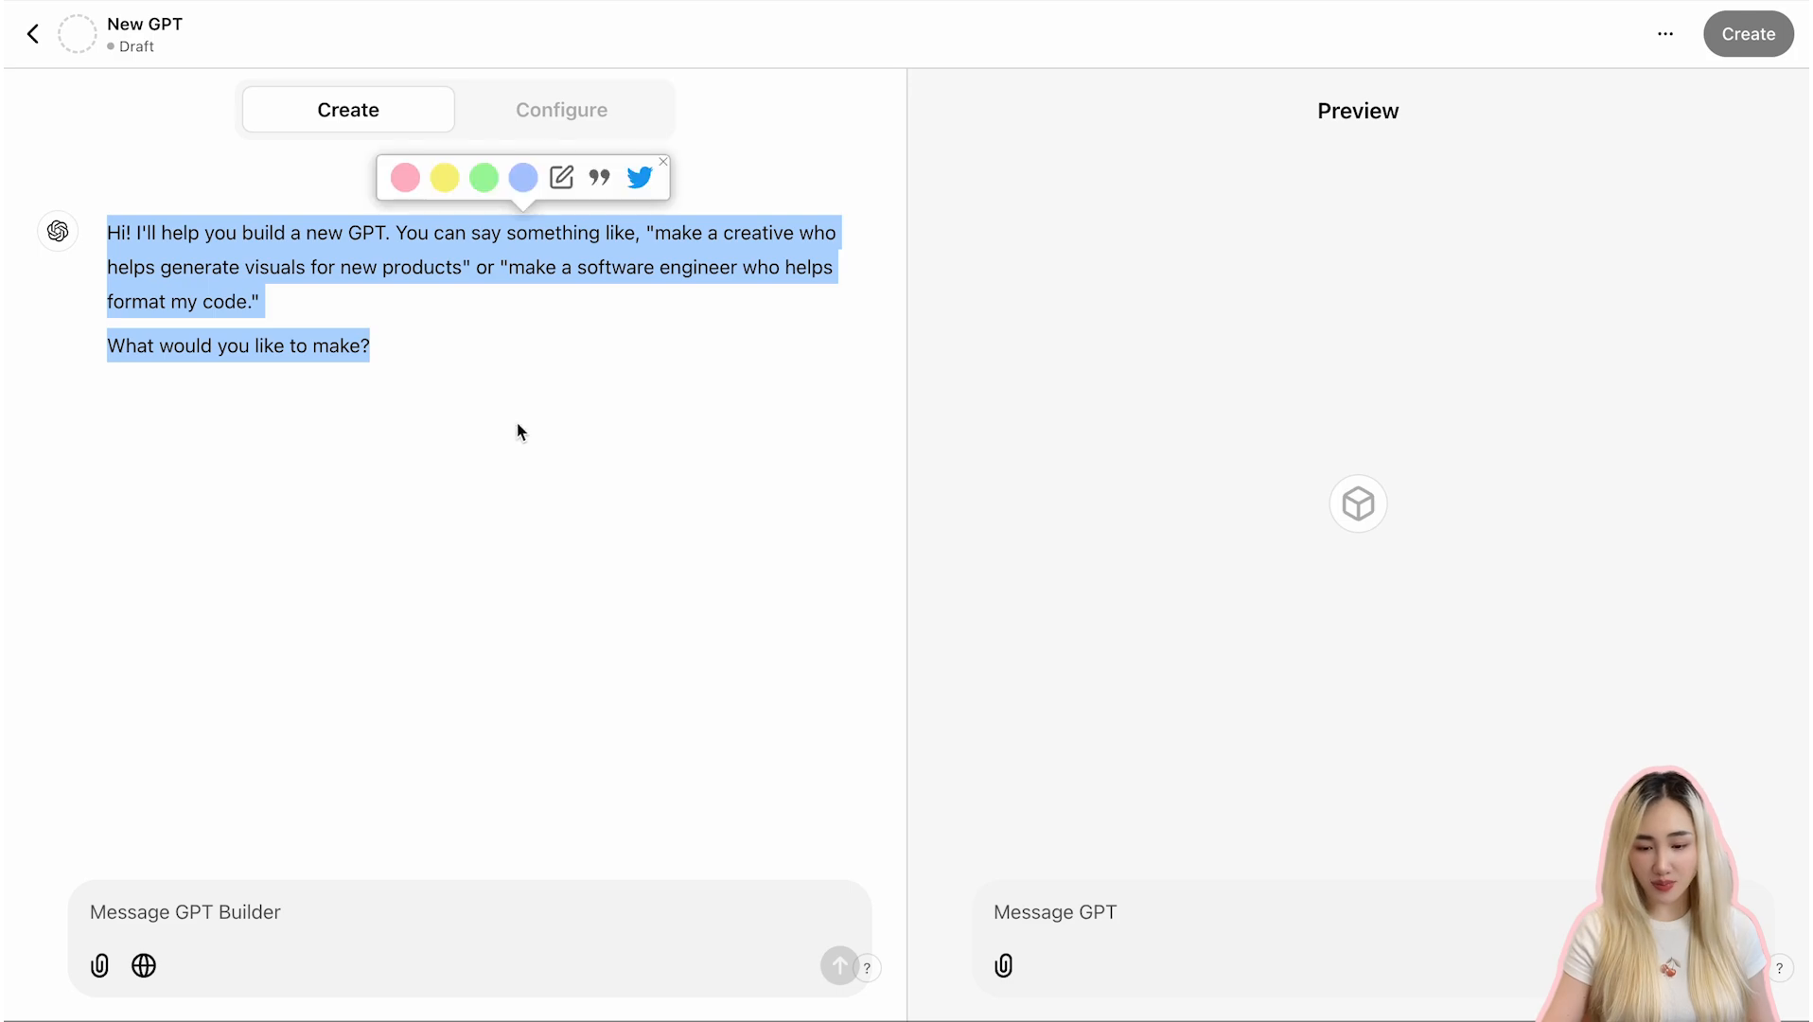
{"action": "left_click", "coordinate": [478, 316]}
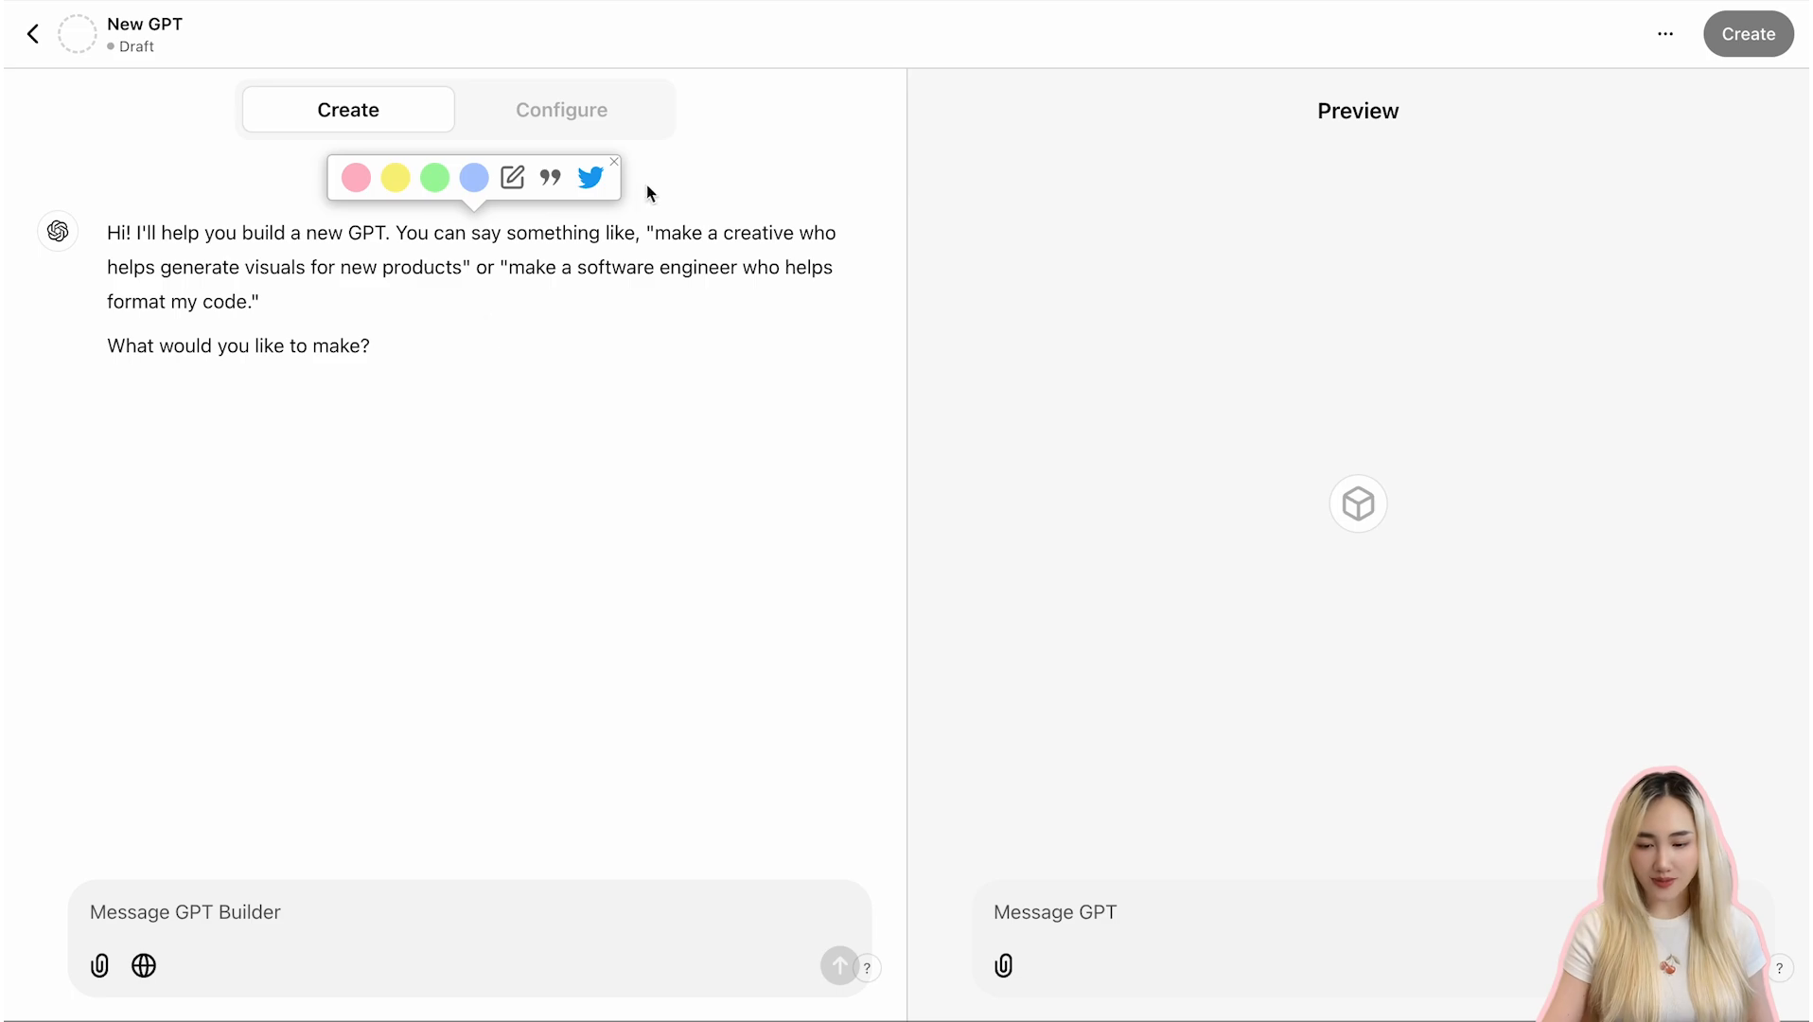
{"action": "left_click", "coordinate": [568, 109]}
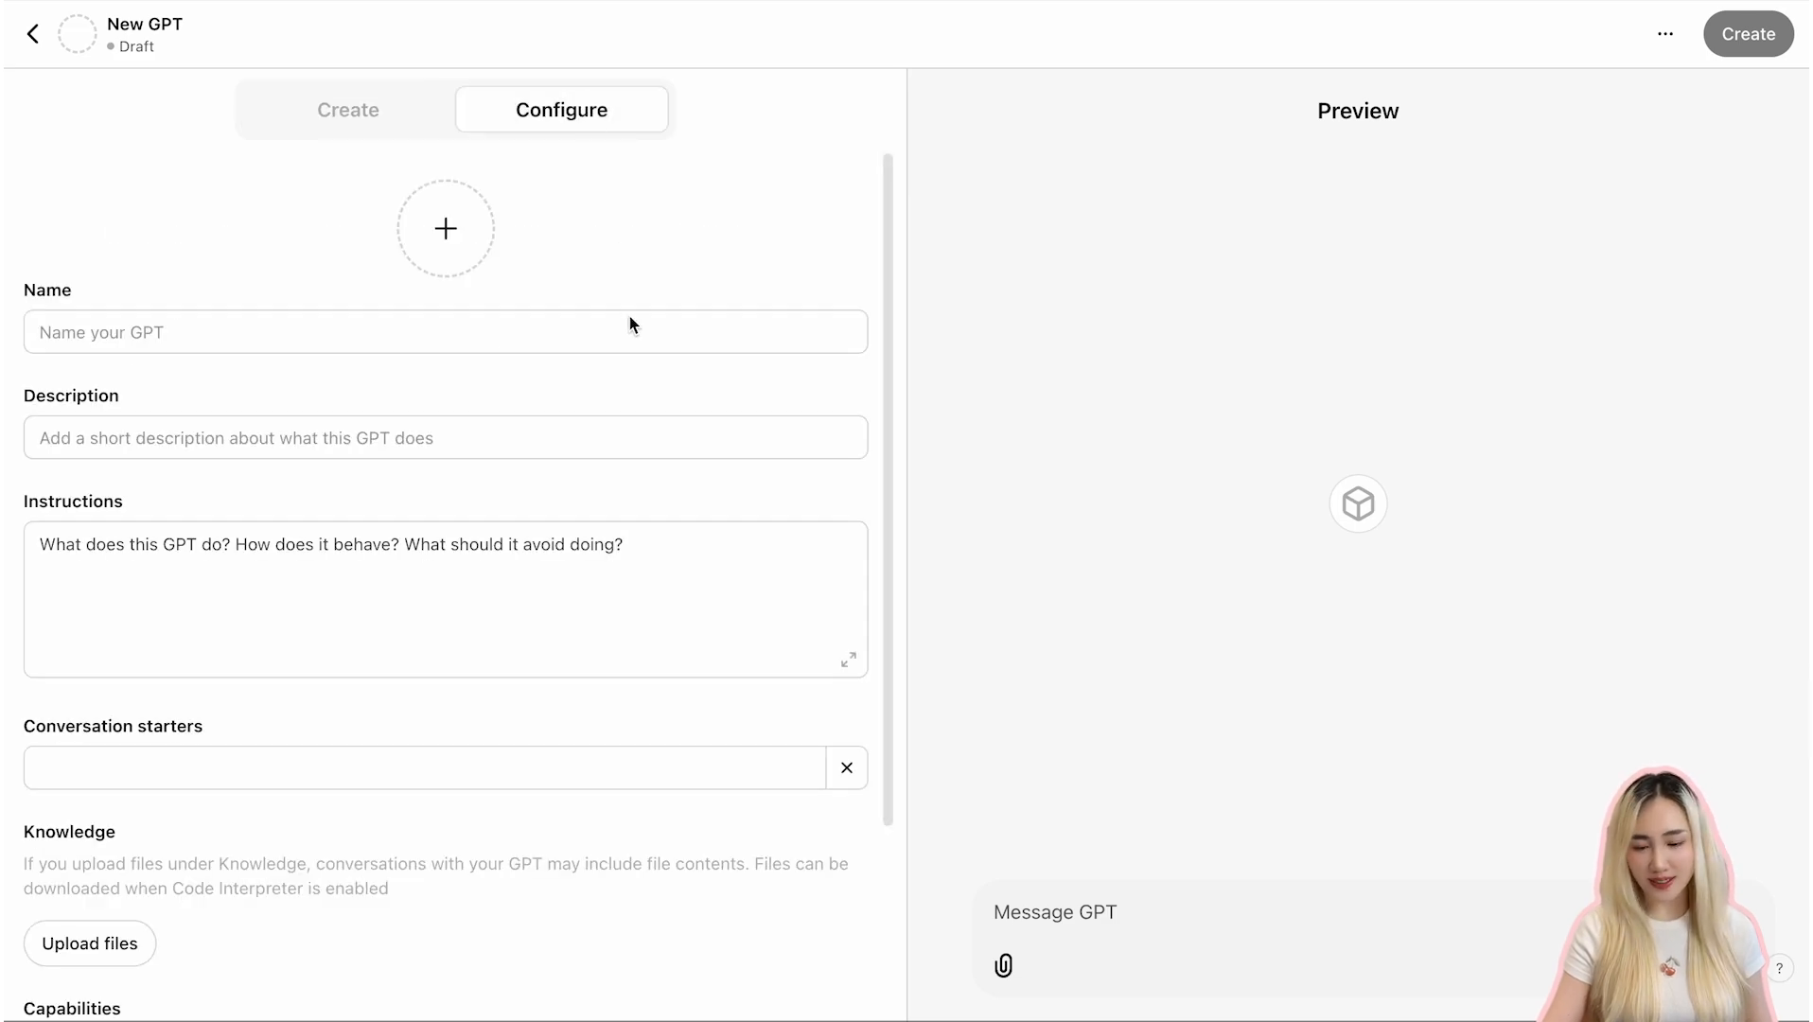
{"action": "scroll", "coordinate": [620, 558], "scroll_direction": "down", "scroll_amount": 3}
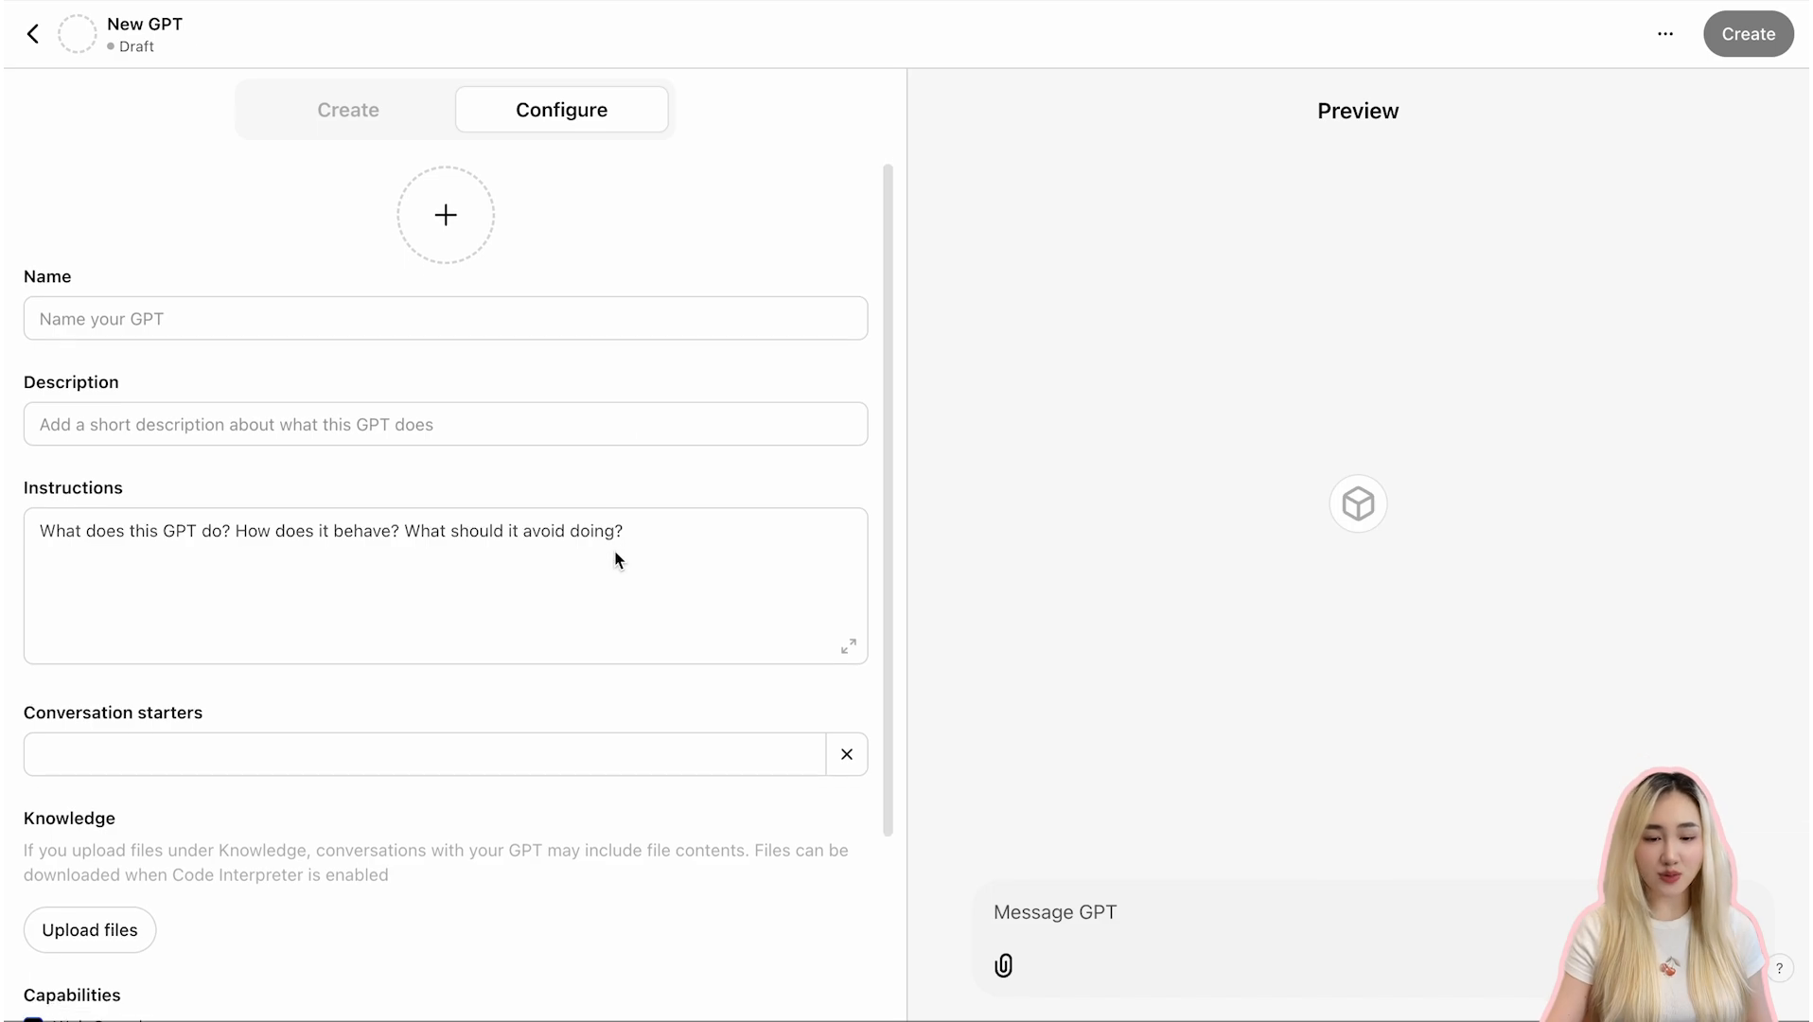
{"action": "scroll", "coordinate": [620, 558], "scroll_direction": "up", "scroll_amount": 3}
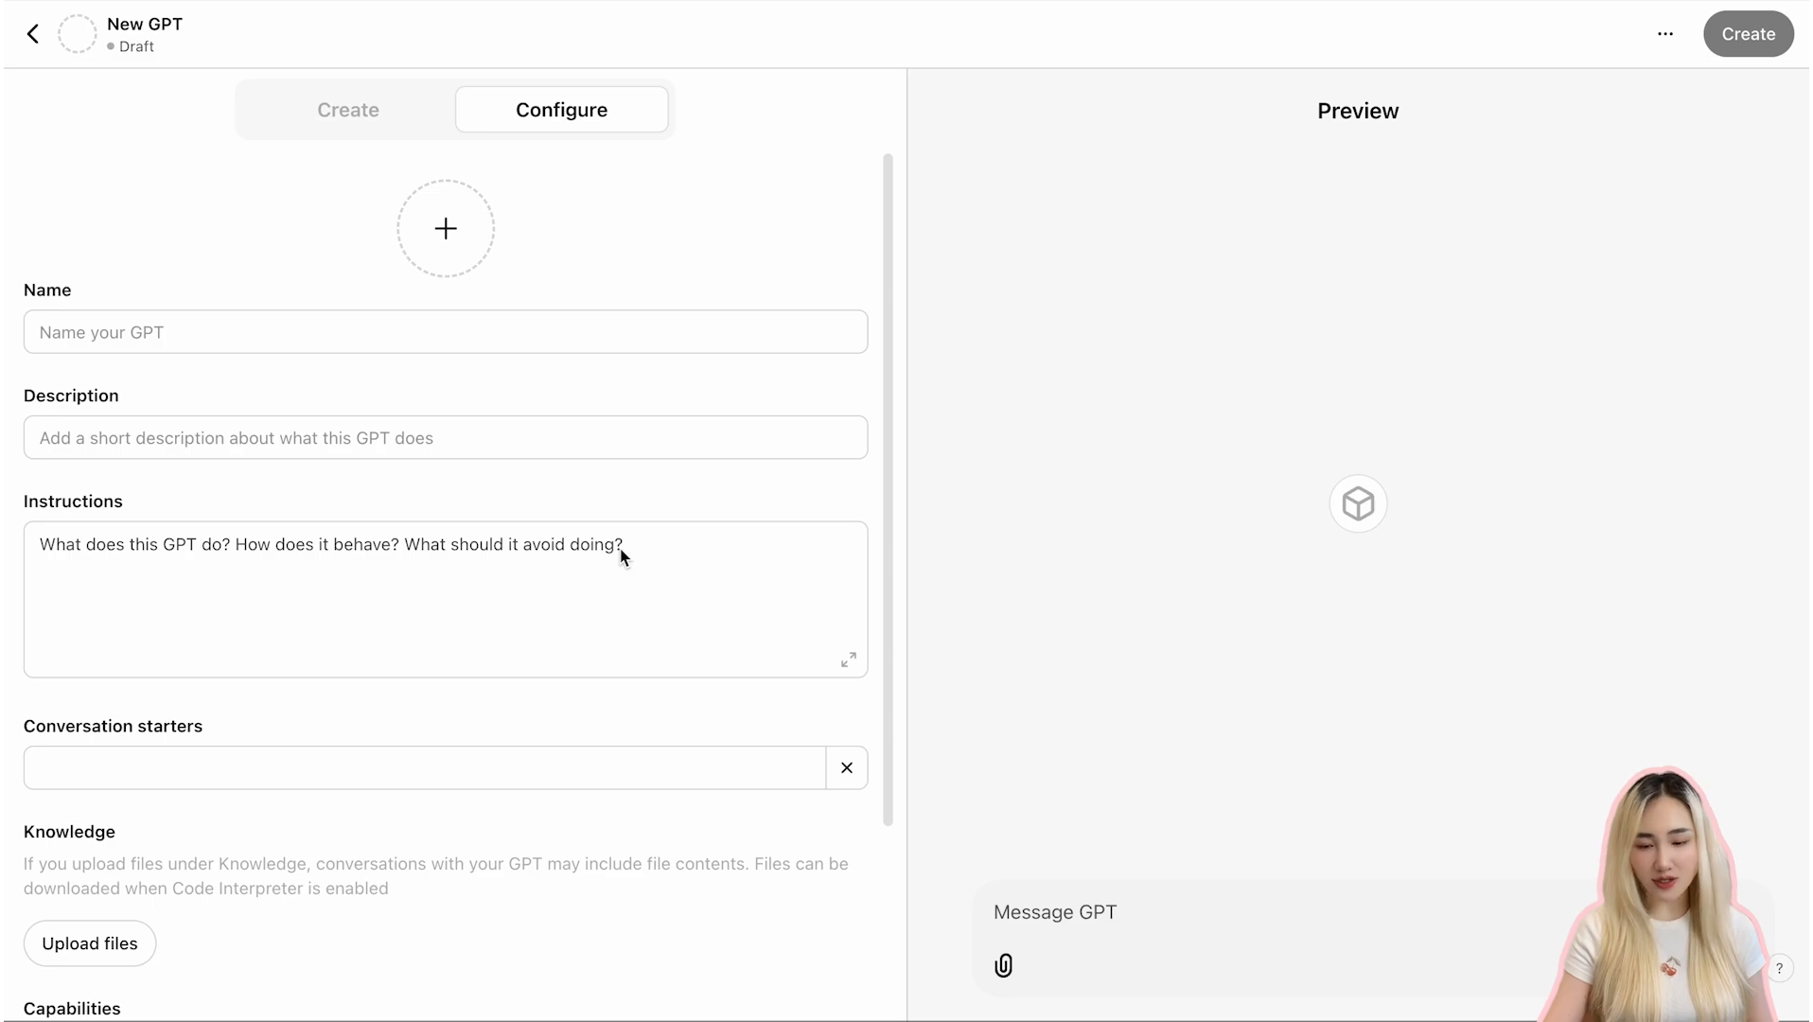
{"action": "scroll", "coordinate": [621, 556], "scroll_direction": "down", "scroll_amount": 3}
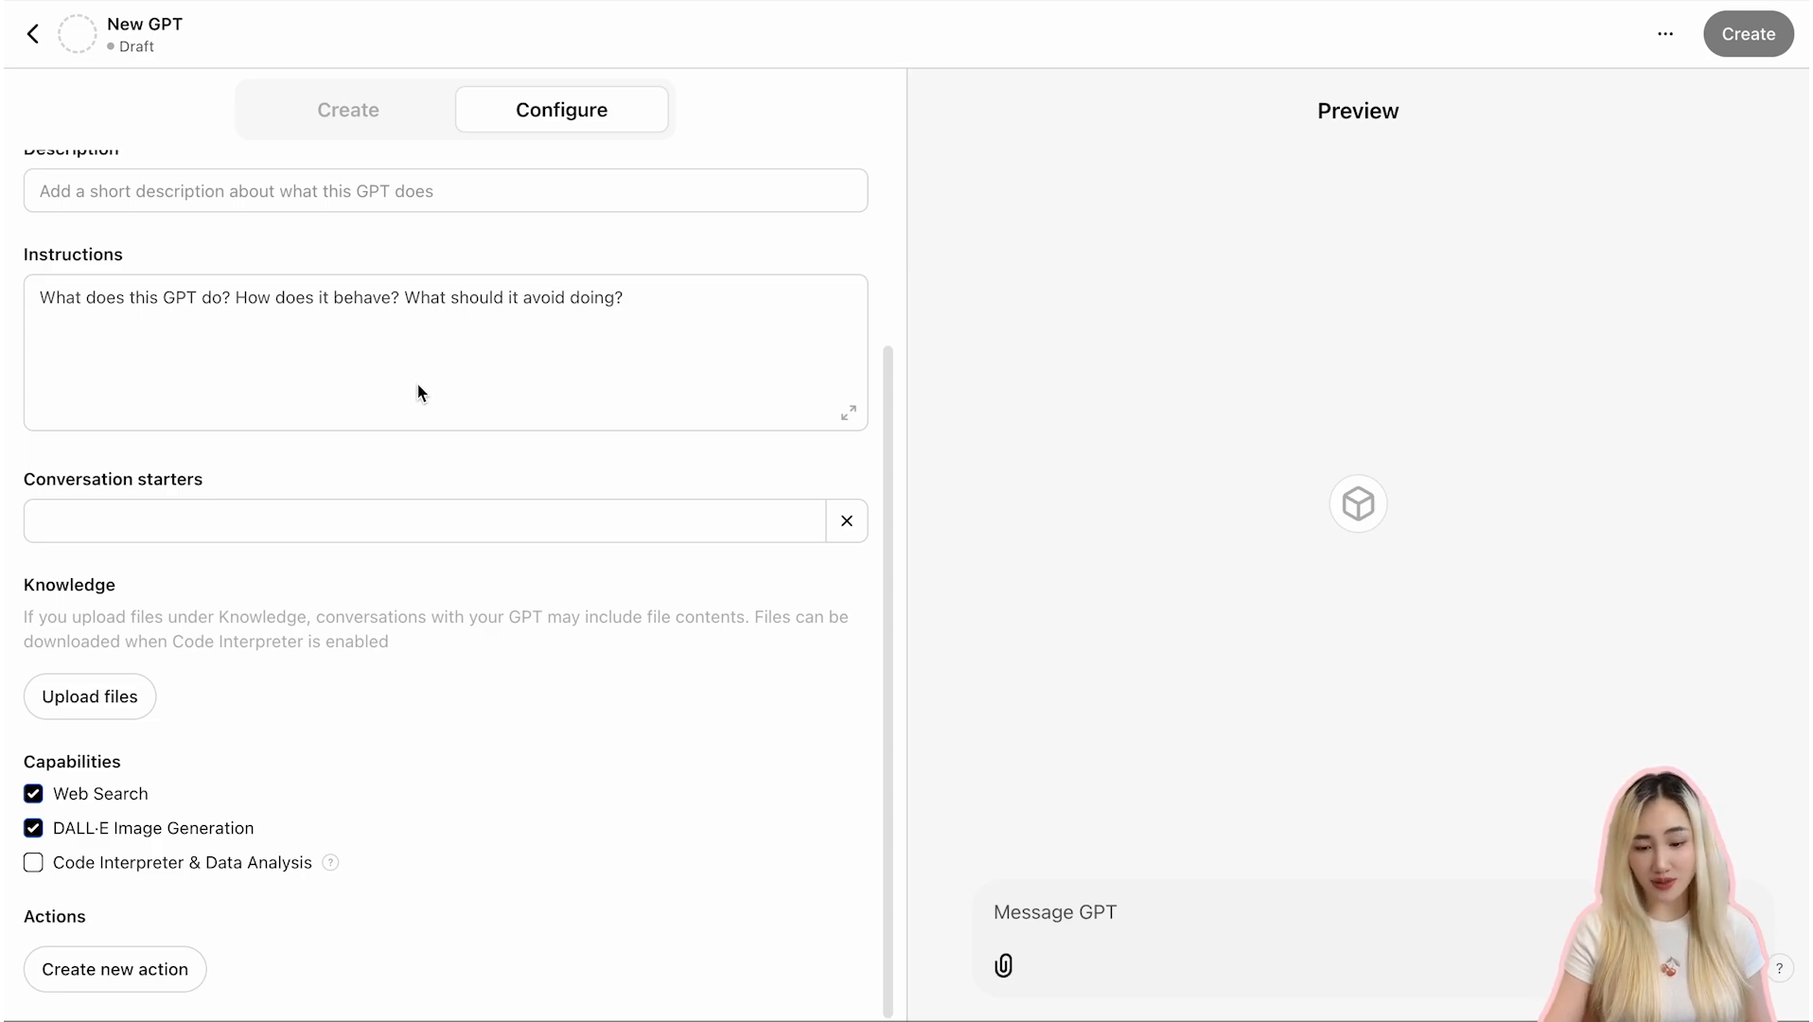
{"action": "scroll", "coordinate": [421, 393], "scroll_direction": "up", "scroll_amount": 3}
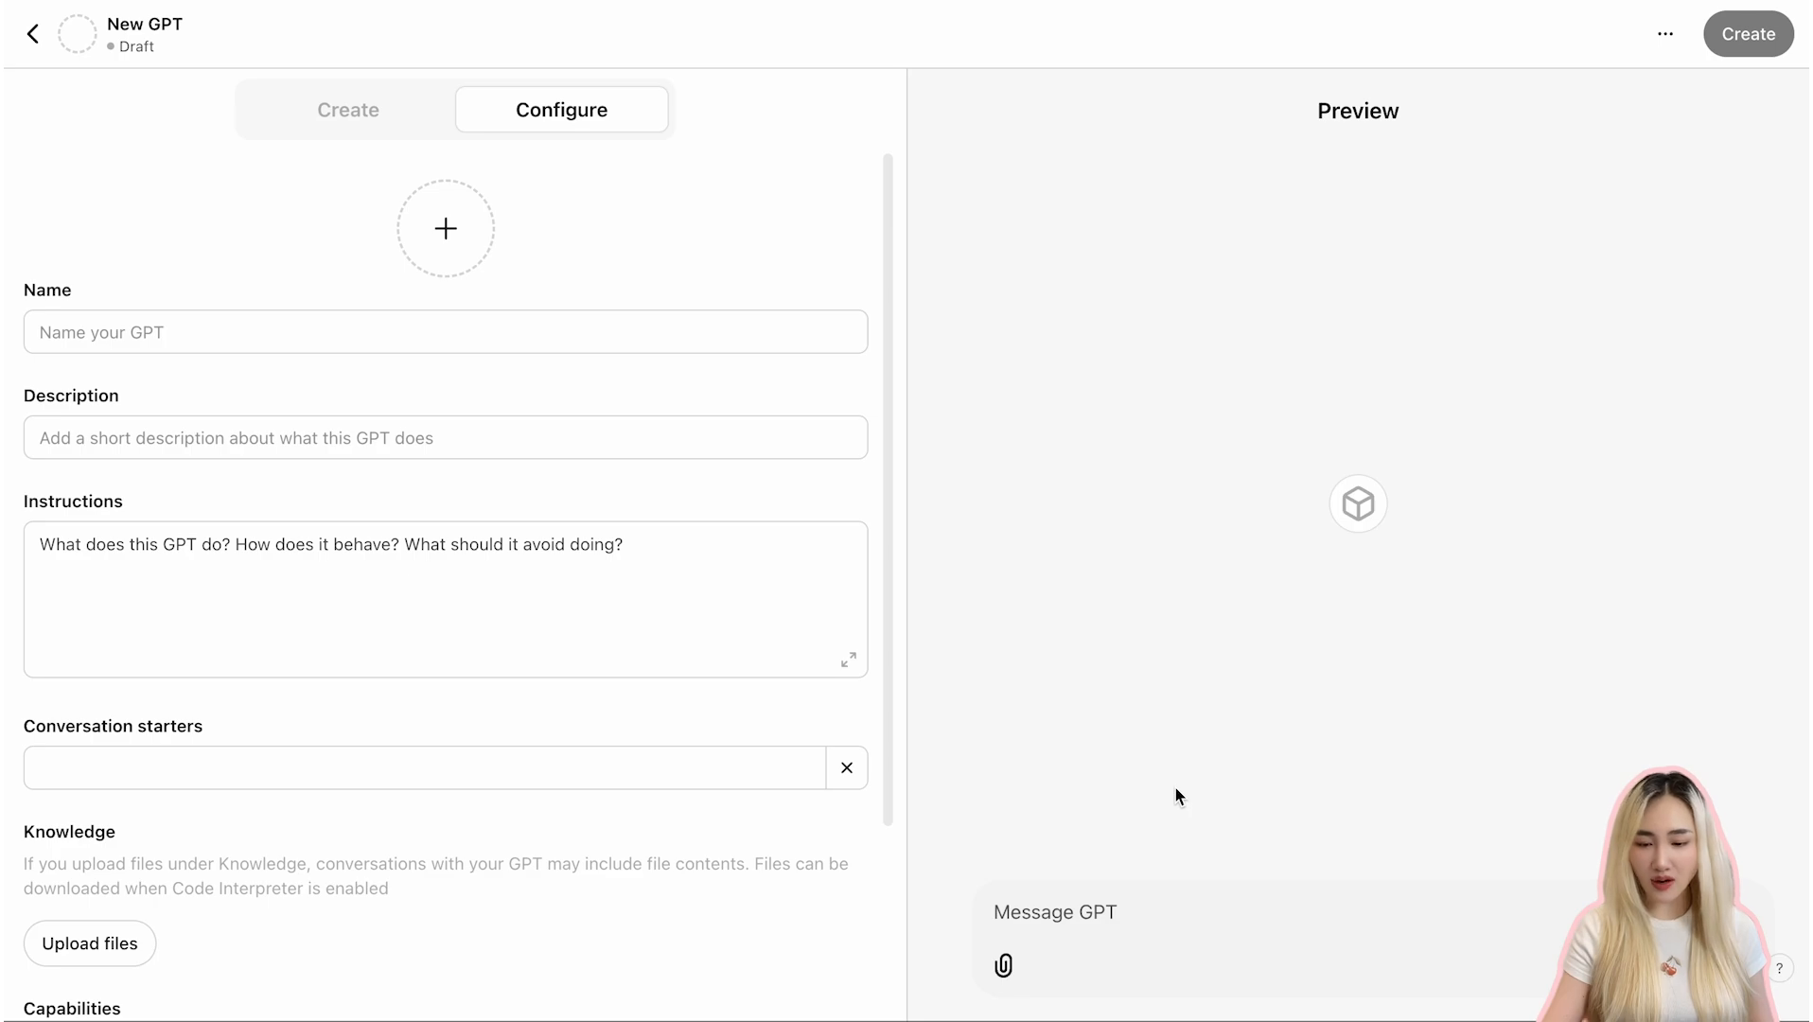
- Name the GPT Employee Training Assistant
{"action": "left_click", "coordinate": [348, 335]}
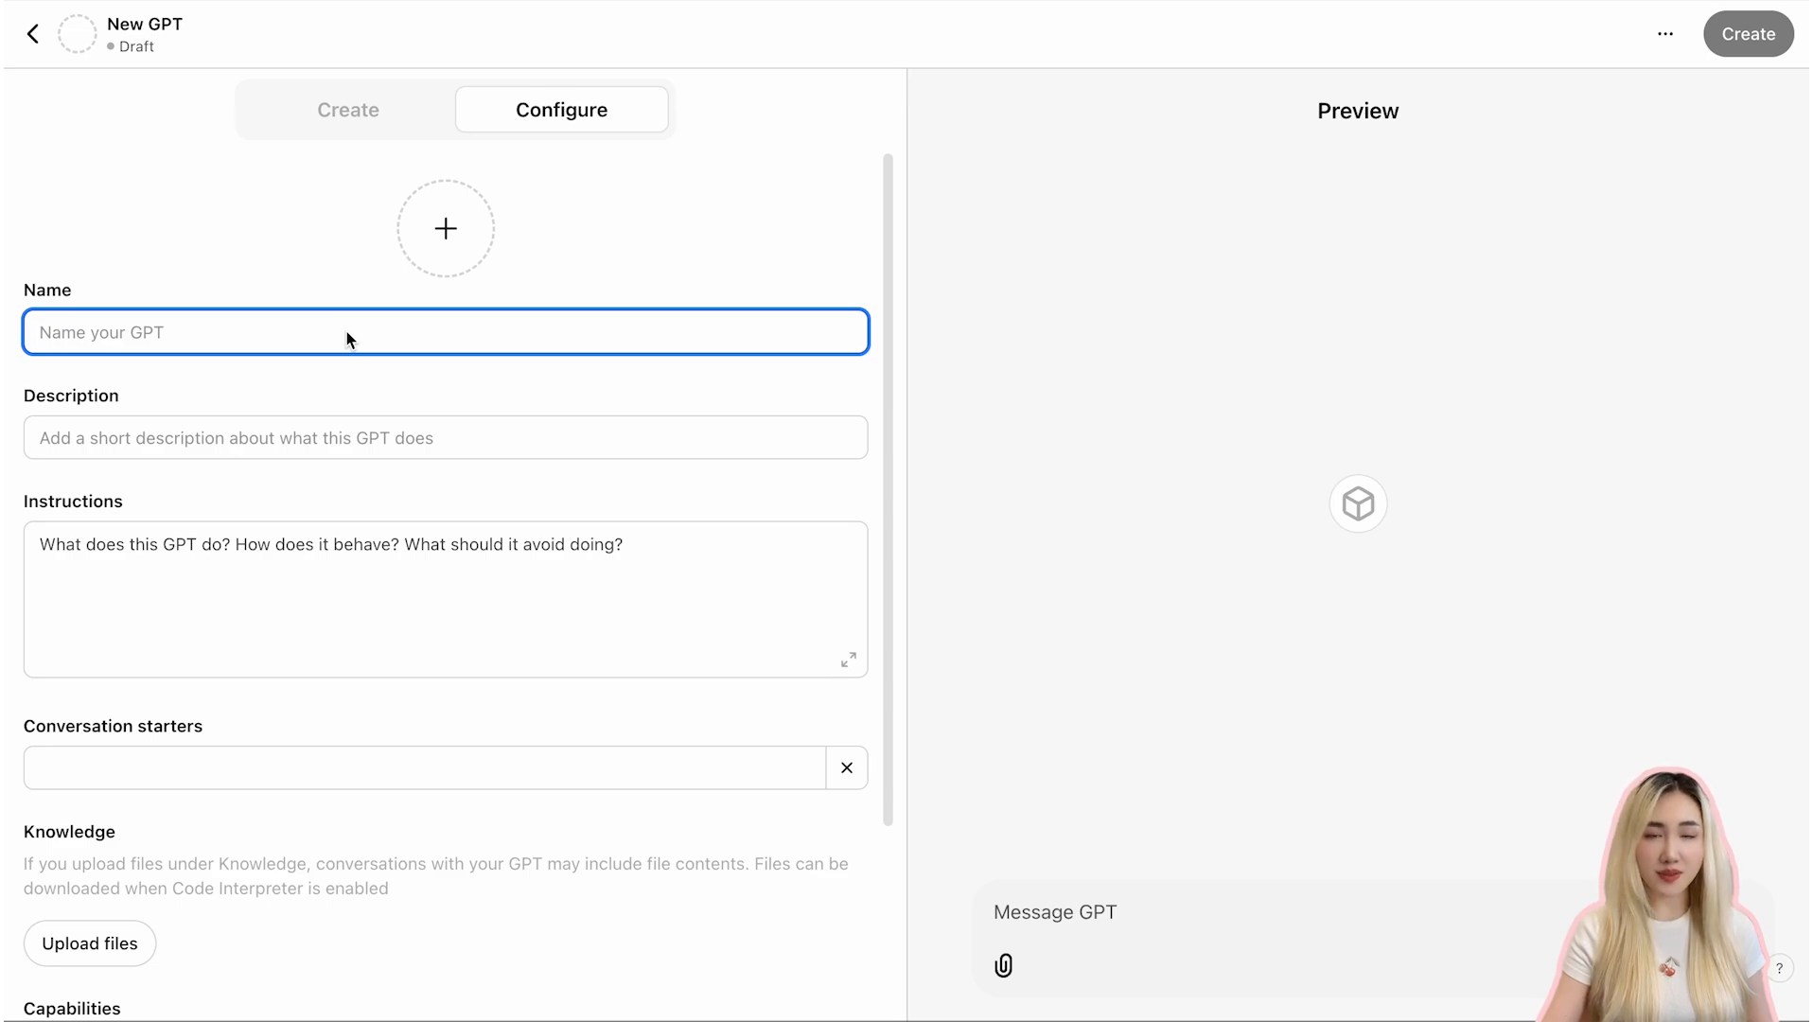
{"action": "type", "text": "E"}
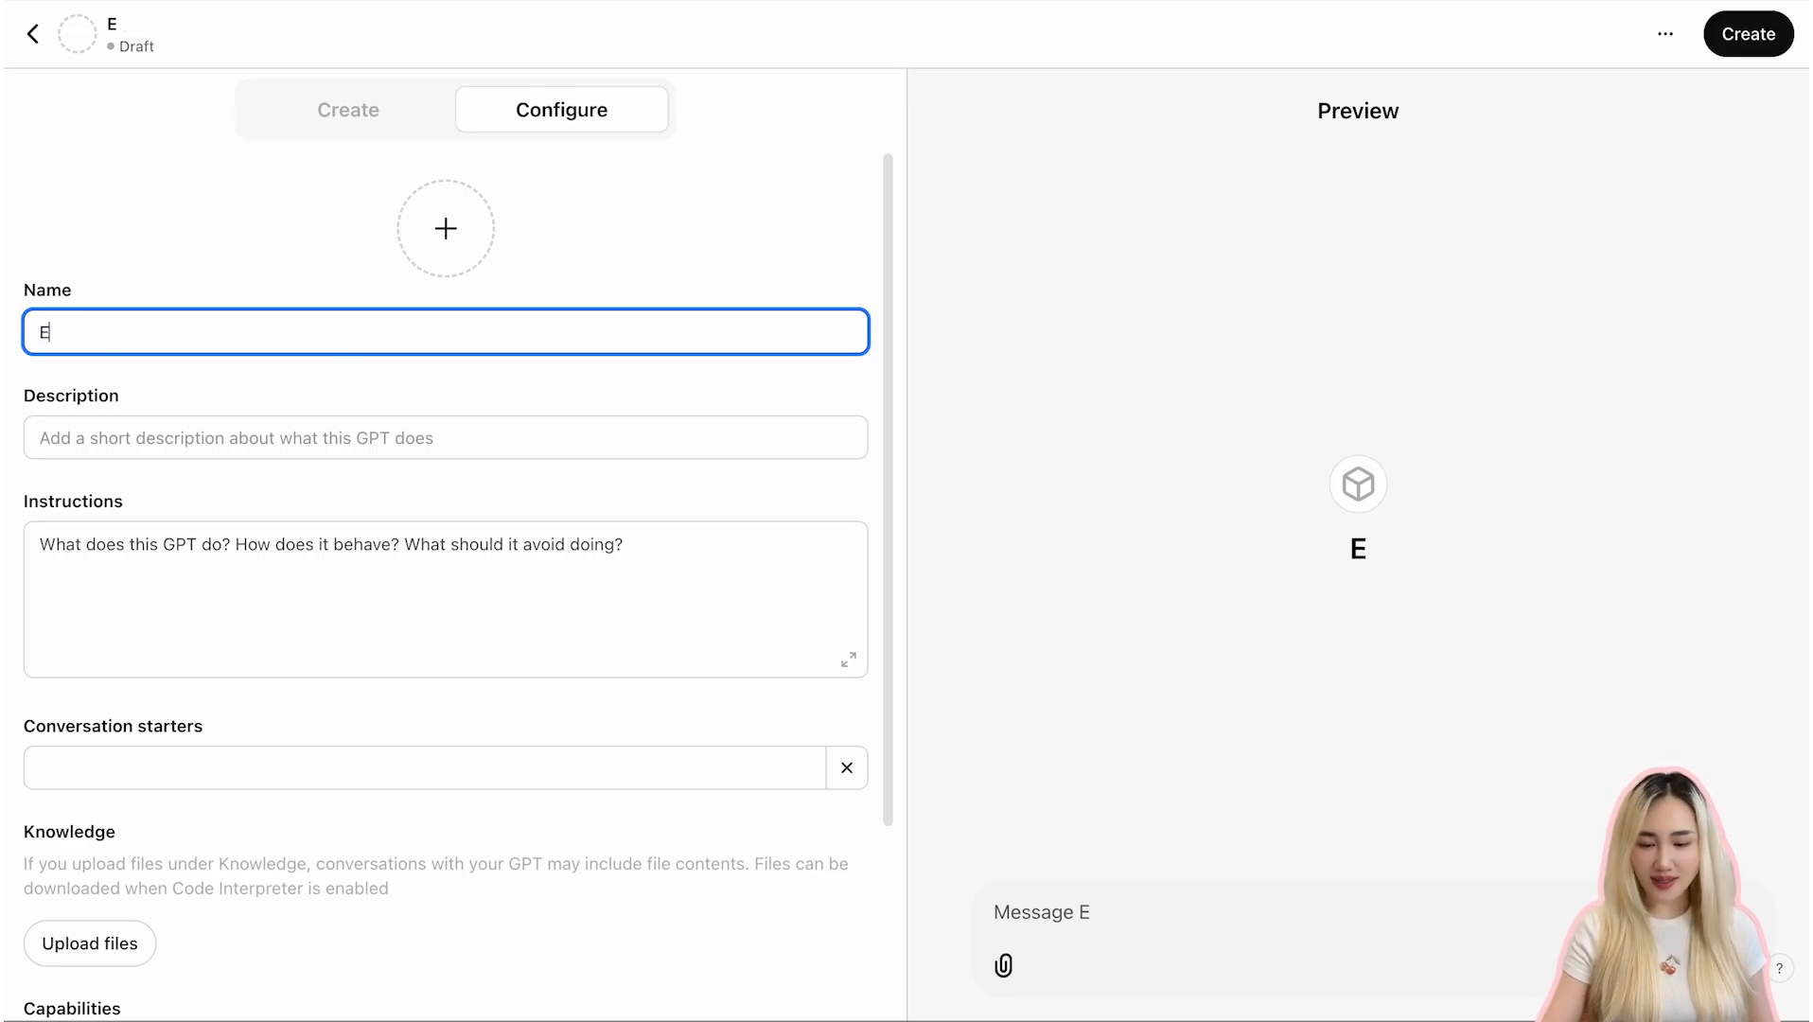
{"action": "type", "text": "mployee "}
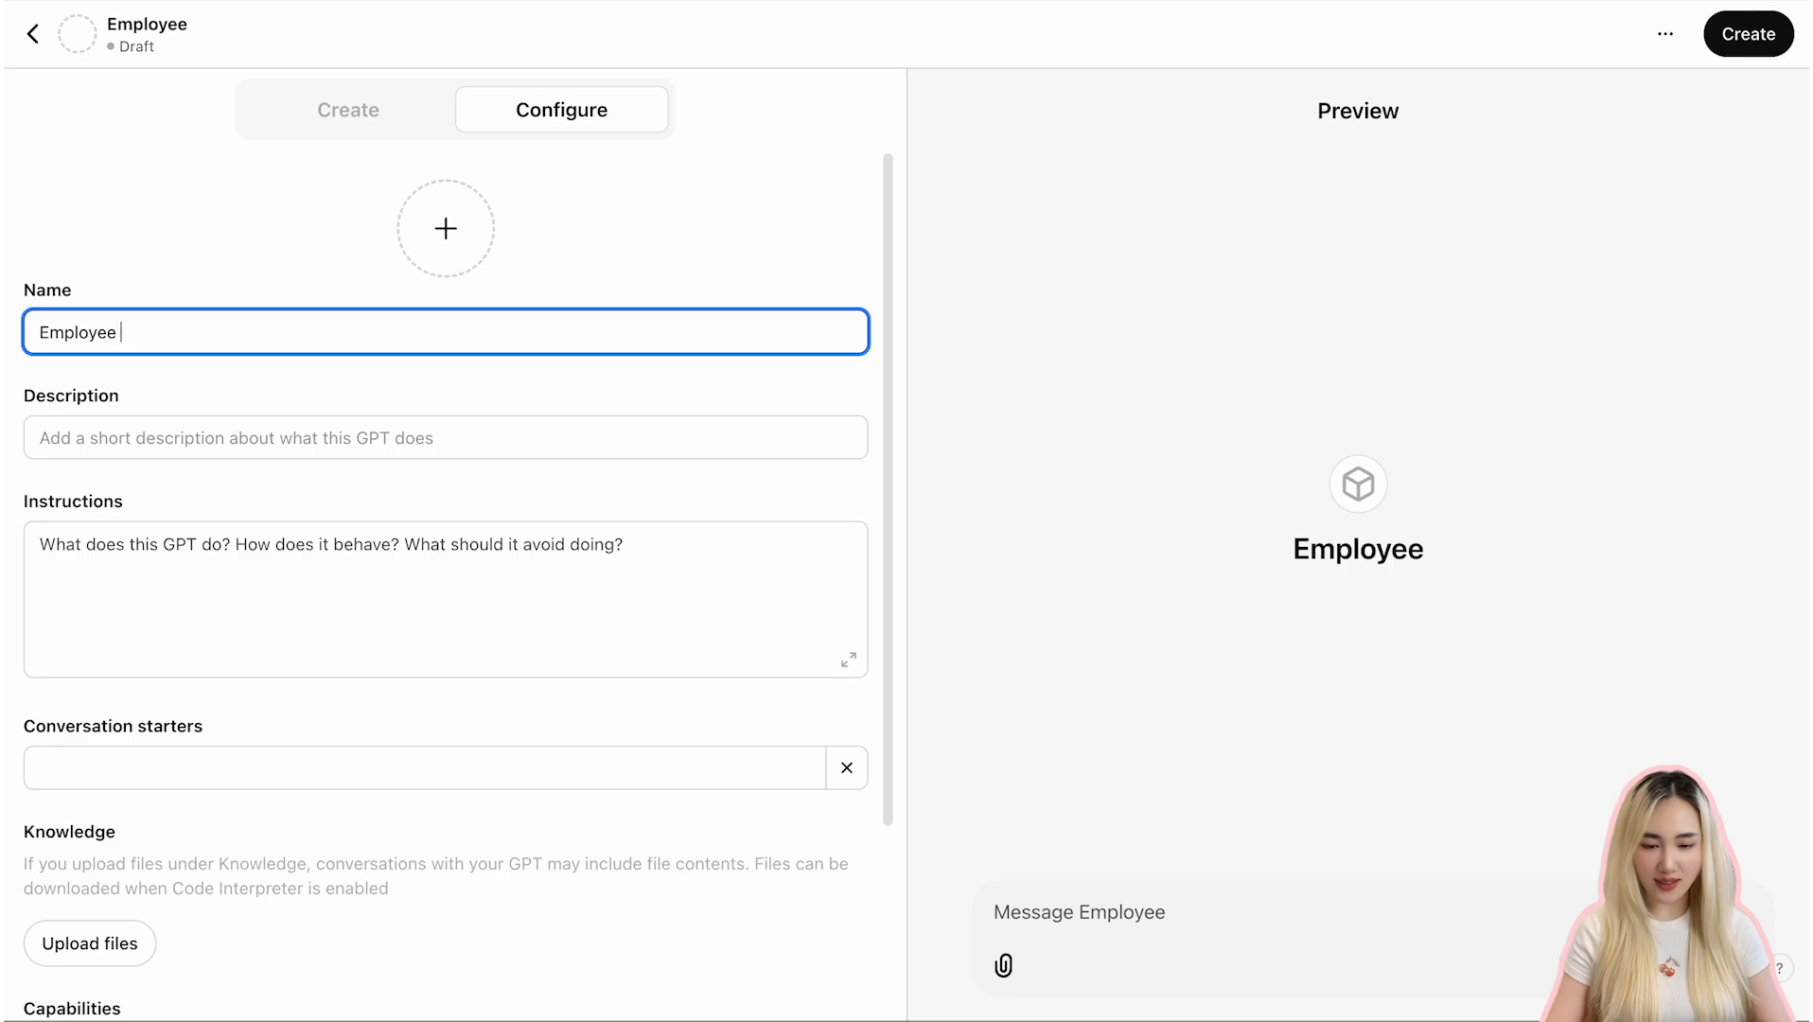
{"action": "type", "text": "Training Assisa"}
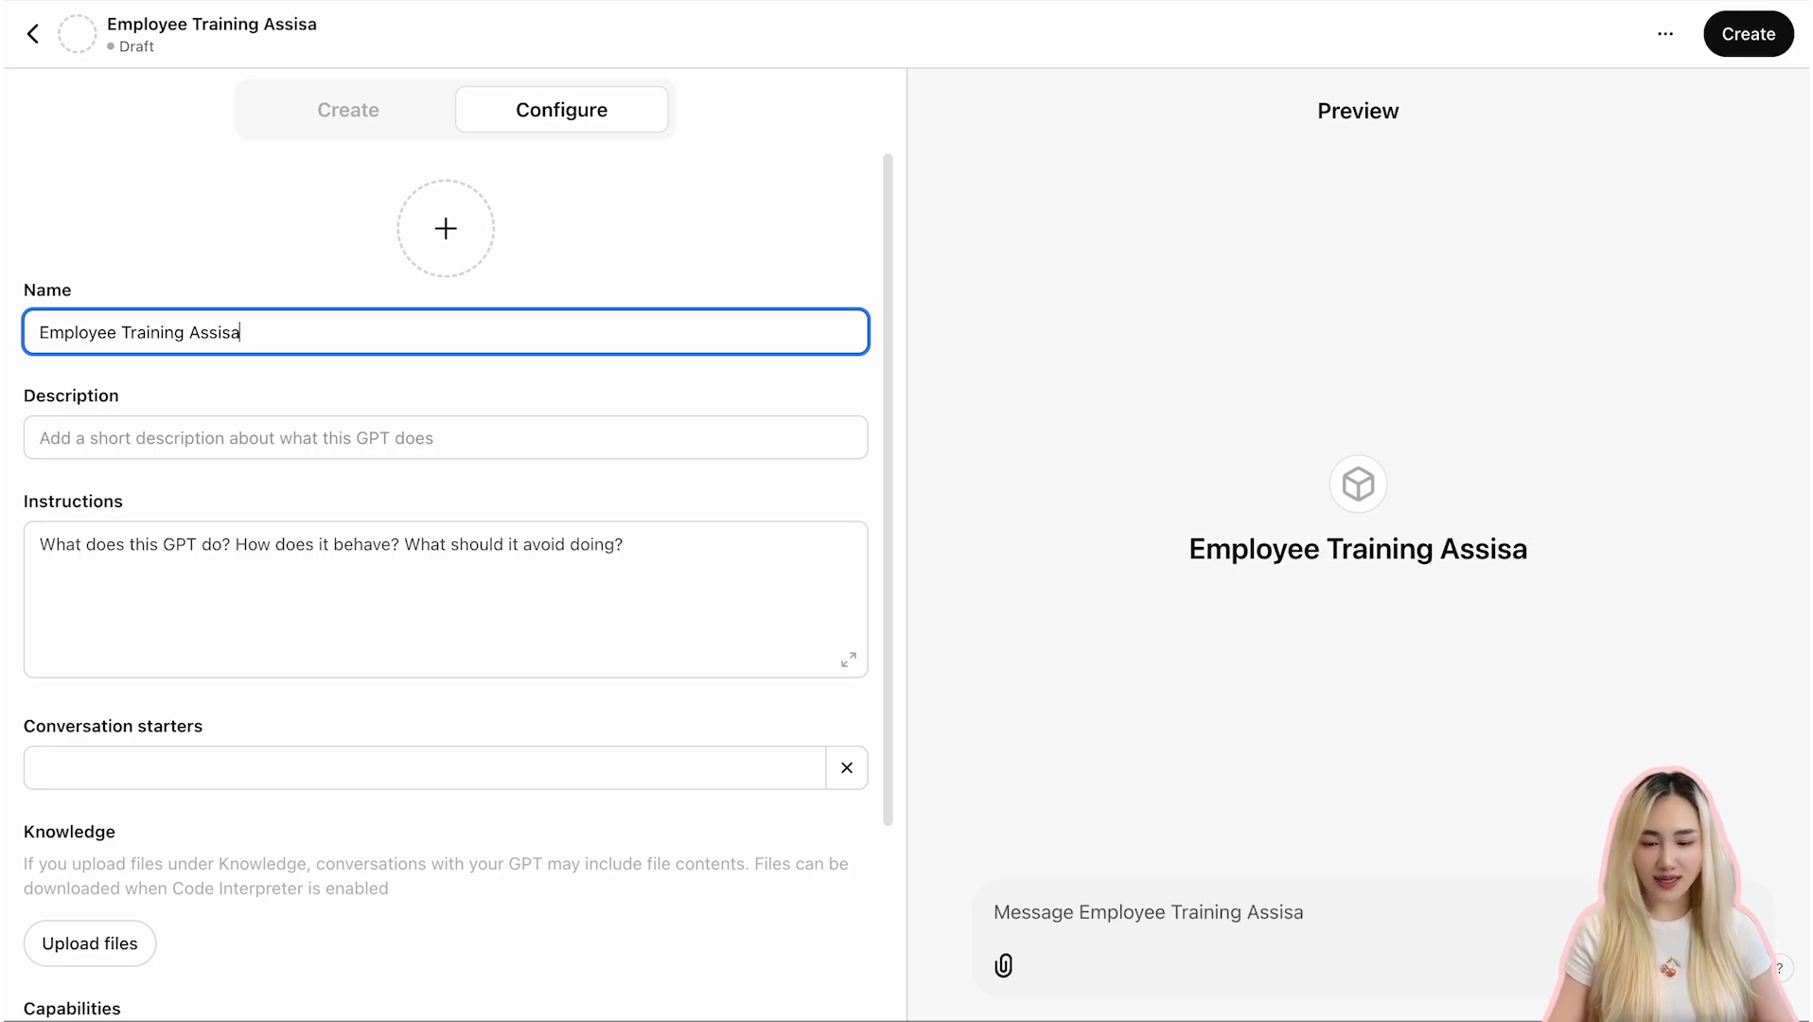
{"action": "key", "text": "BackSpace"}
{"action": "type", "text": "tant"}
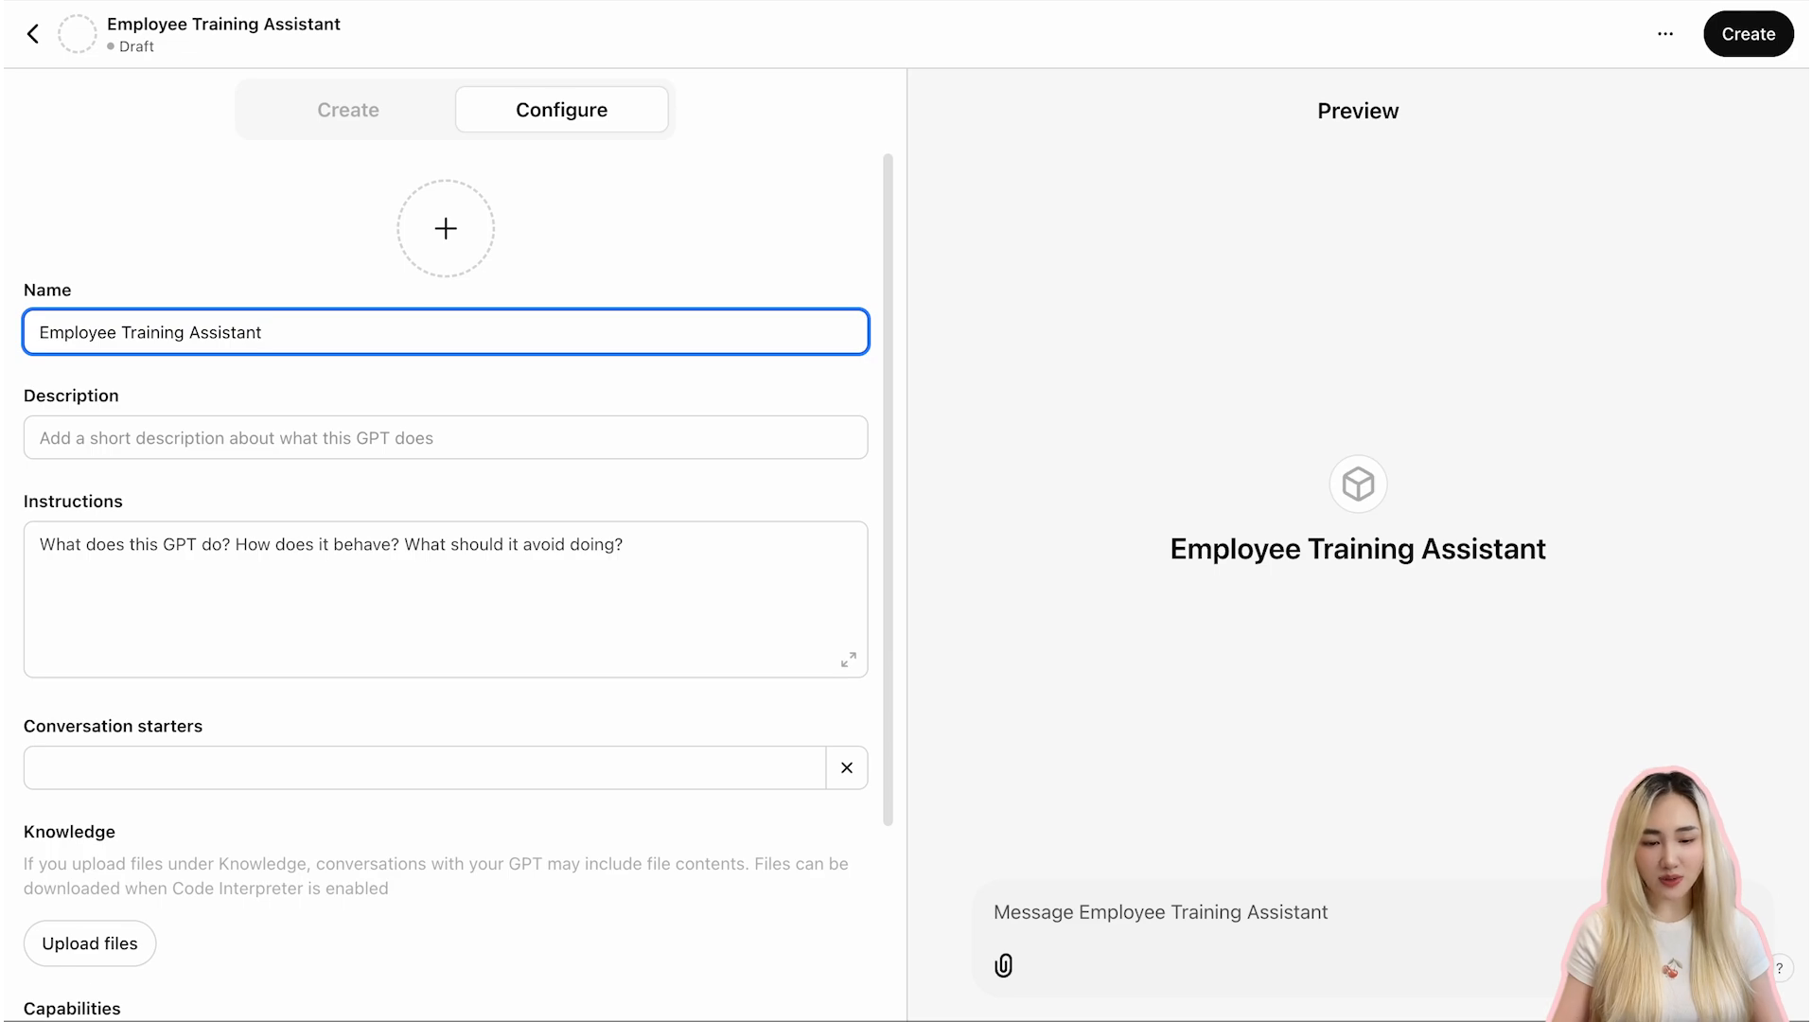
- Set the description to "this GPT provides onboarding instructions, answer employee FAQs, and support training needs based on company's materials."
{"action": "left_click", "coordinate": [325, 445]}
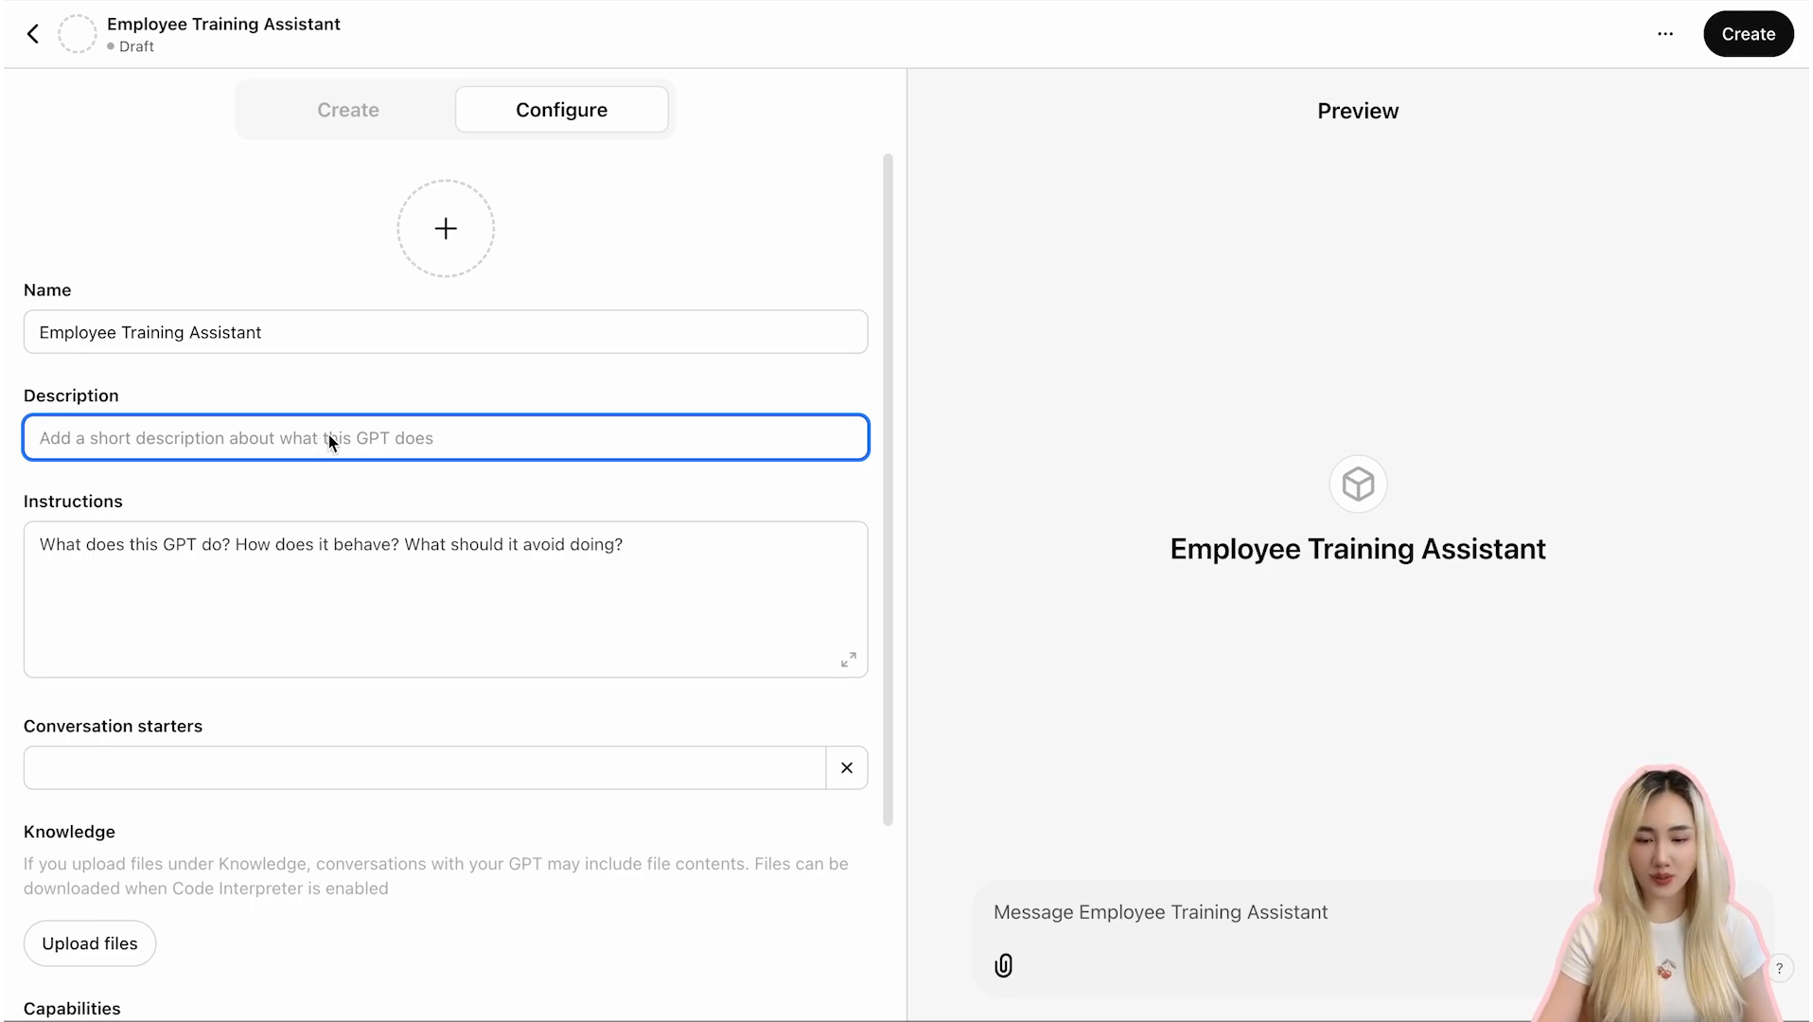
{"action": "type", "text": "this GPT provide"}
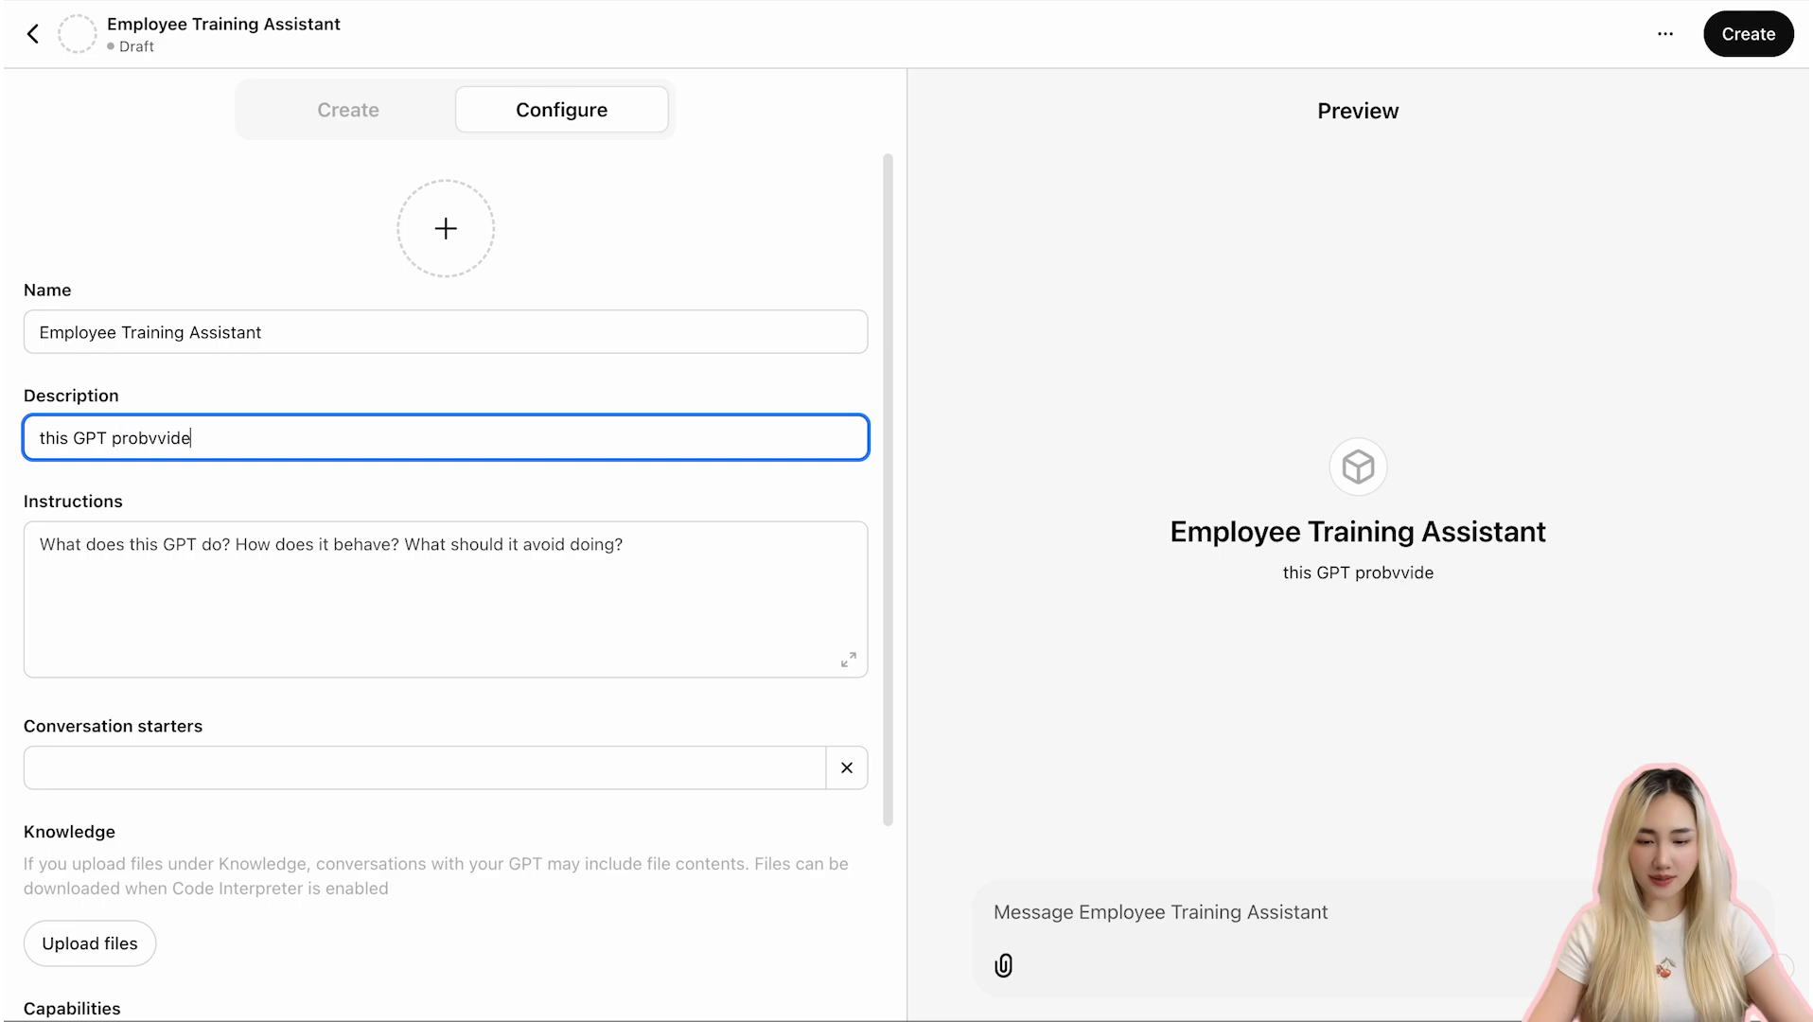
{"action": "key", "text": "BackSpace"}
{"action": "key", "text": "BackSpace"}
{"action": "key", "text": "BackSpace"}
{"action": "type", "text": "ides onboadi"}
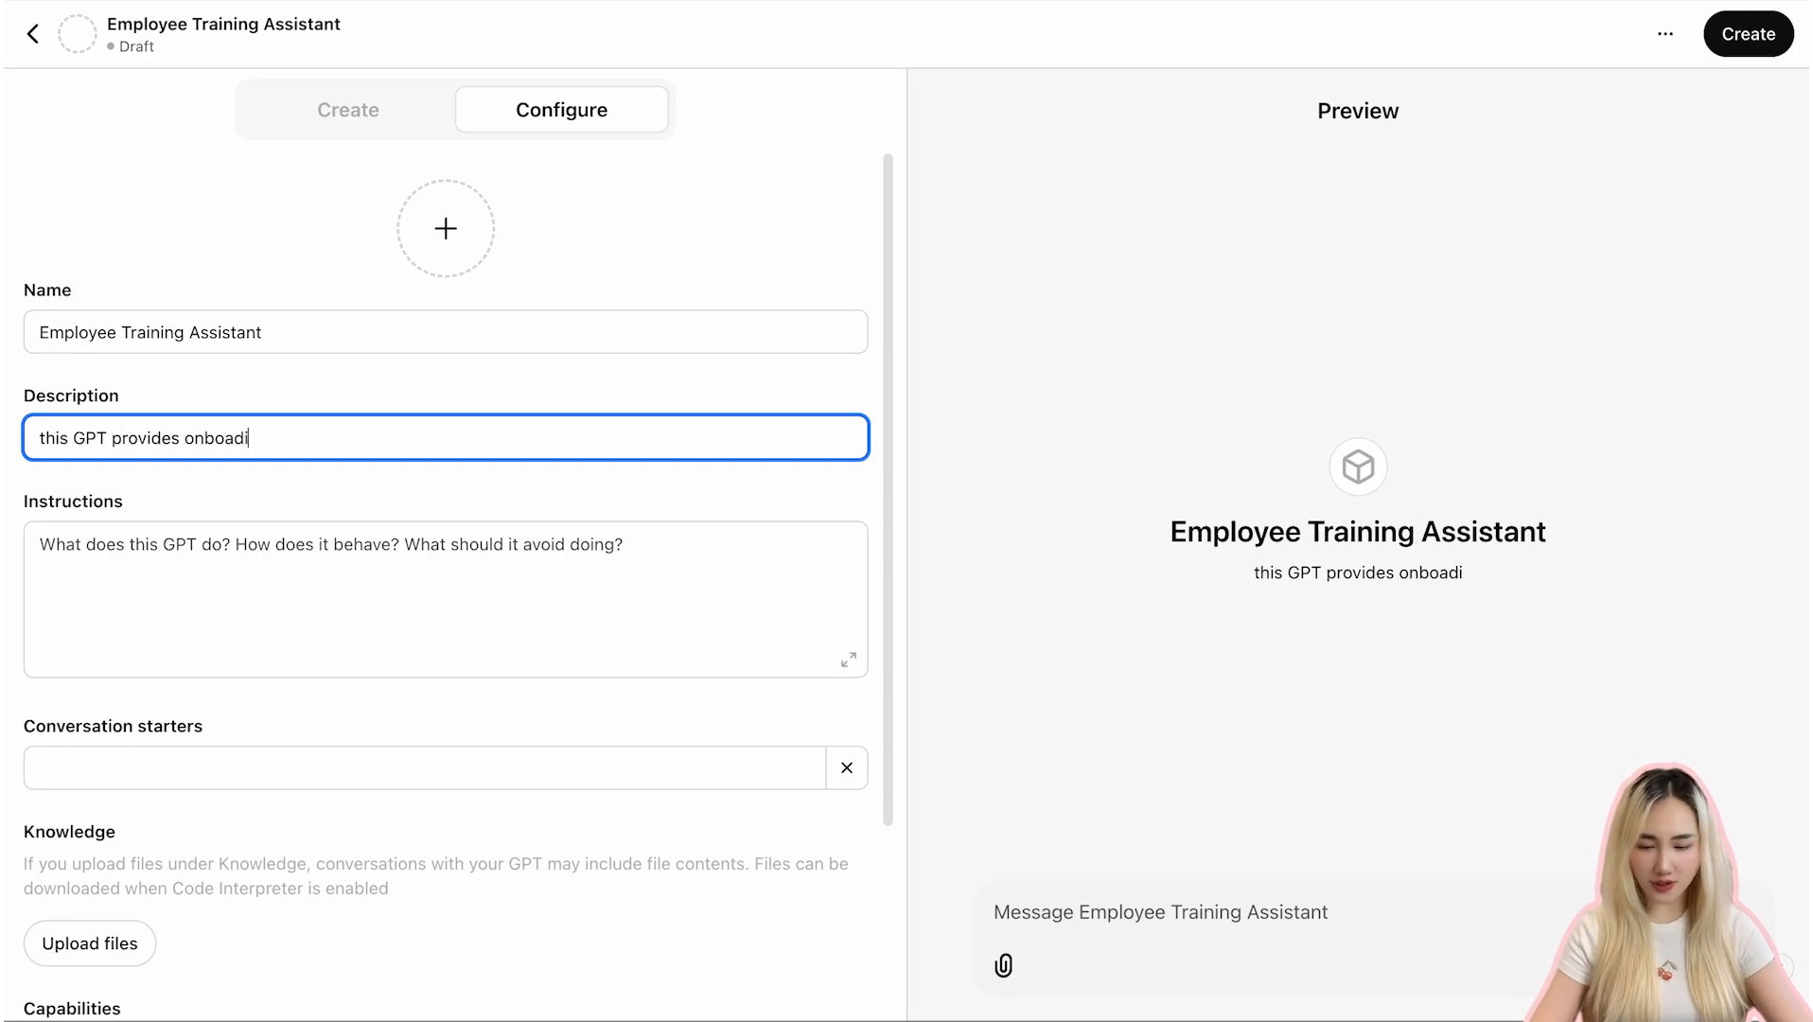
{"action": "type", "text": "ng instractions, answer empl"}
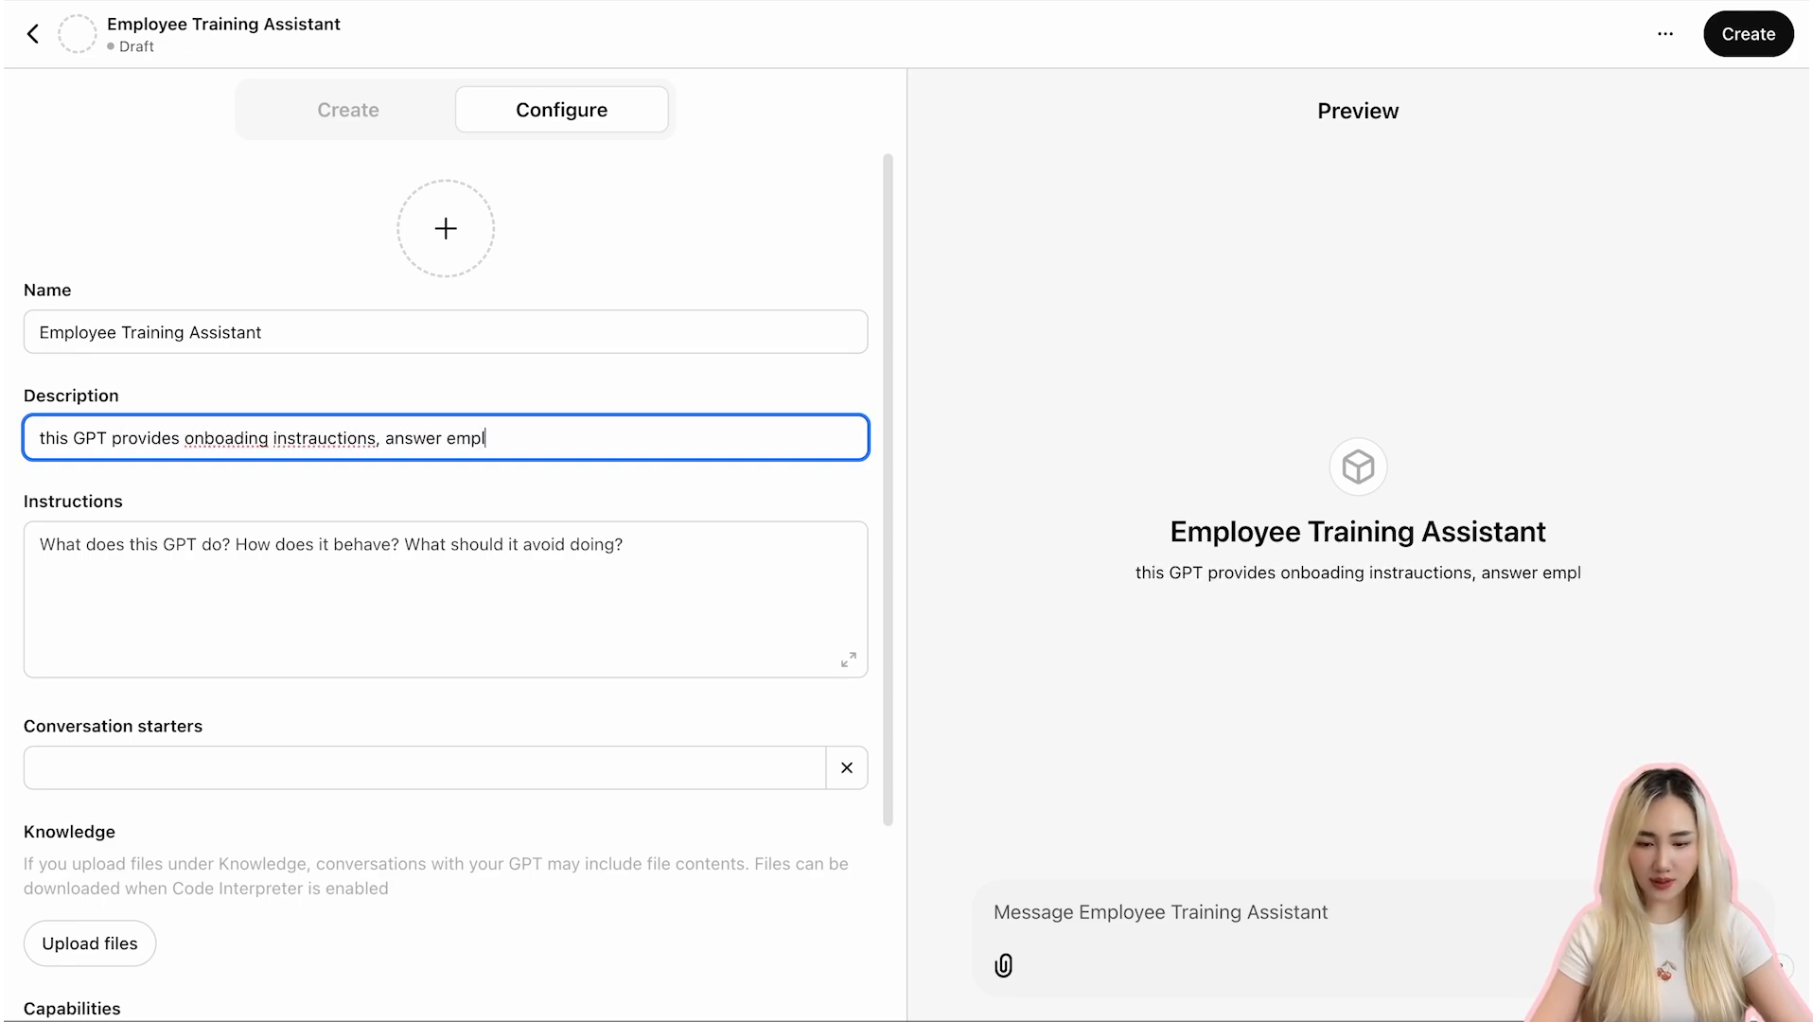
{"action": "type", "text": "oyee FAQs, and supp"}
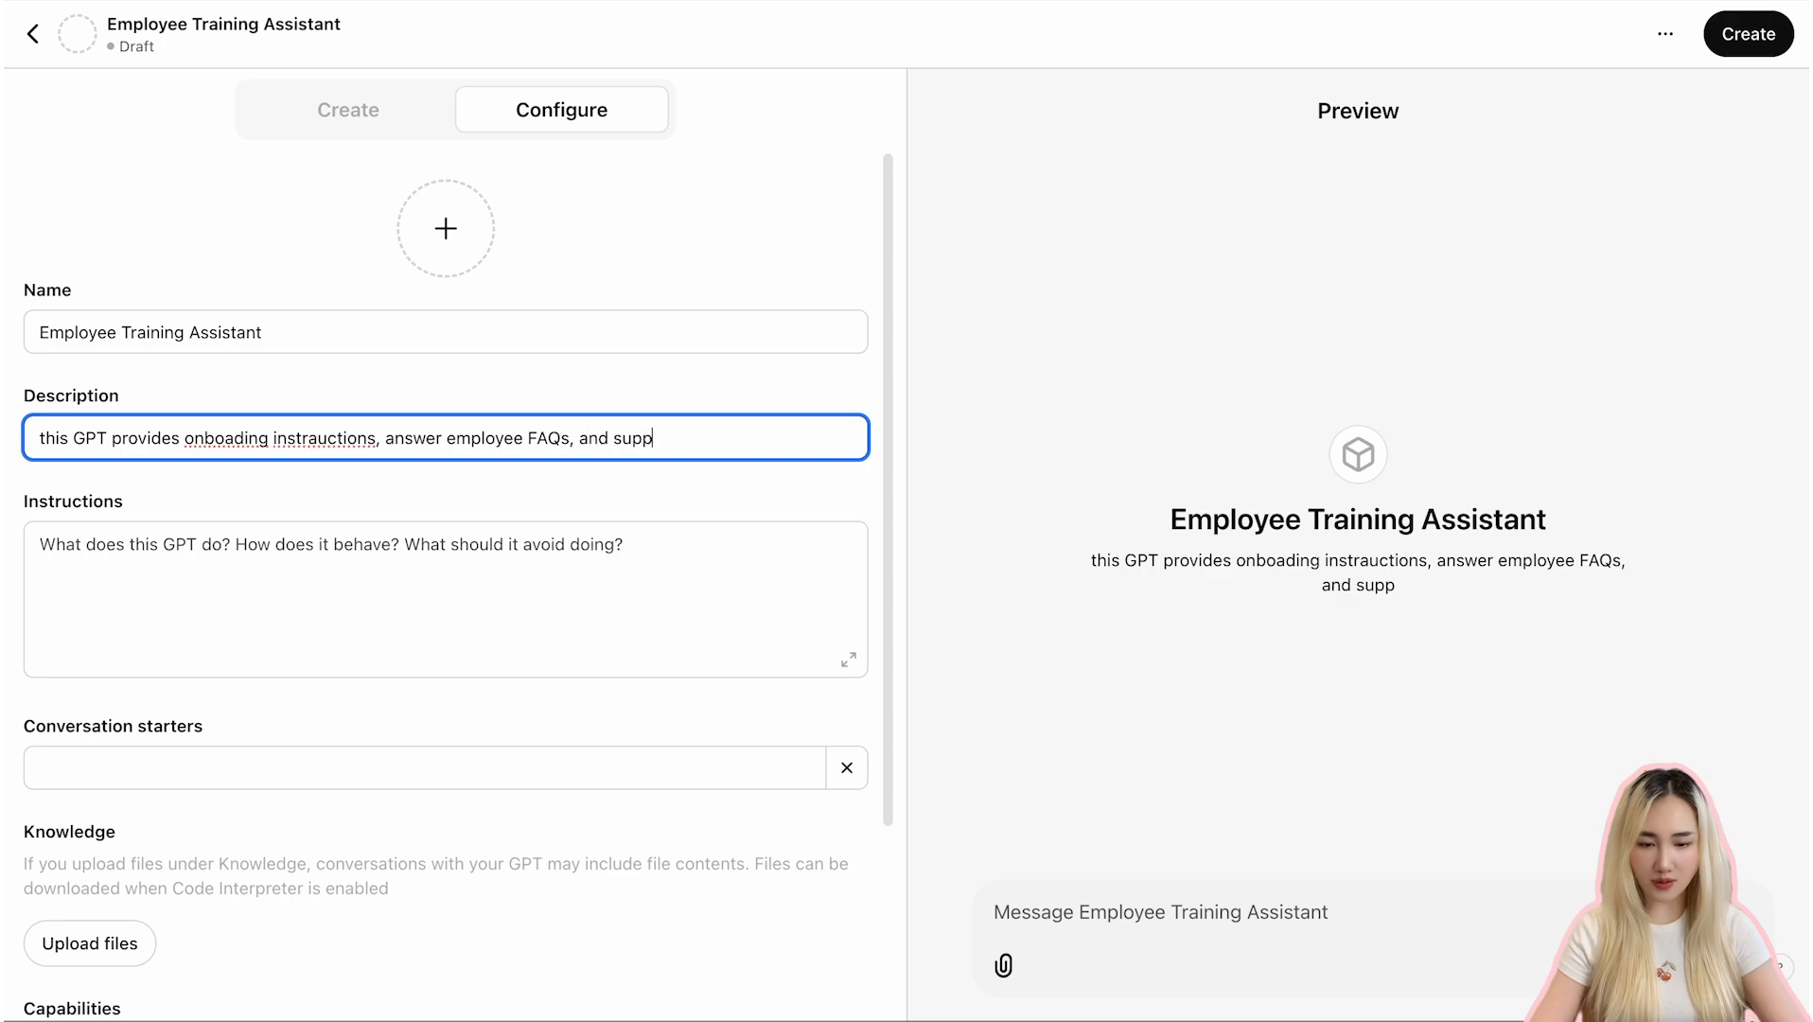
{"action": "type", "text": "ort training needs based on comp"}
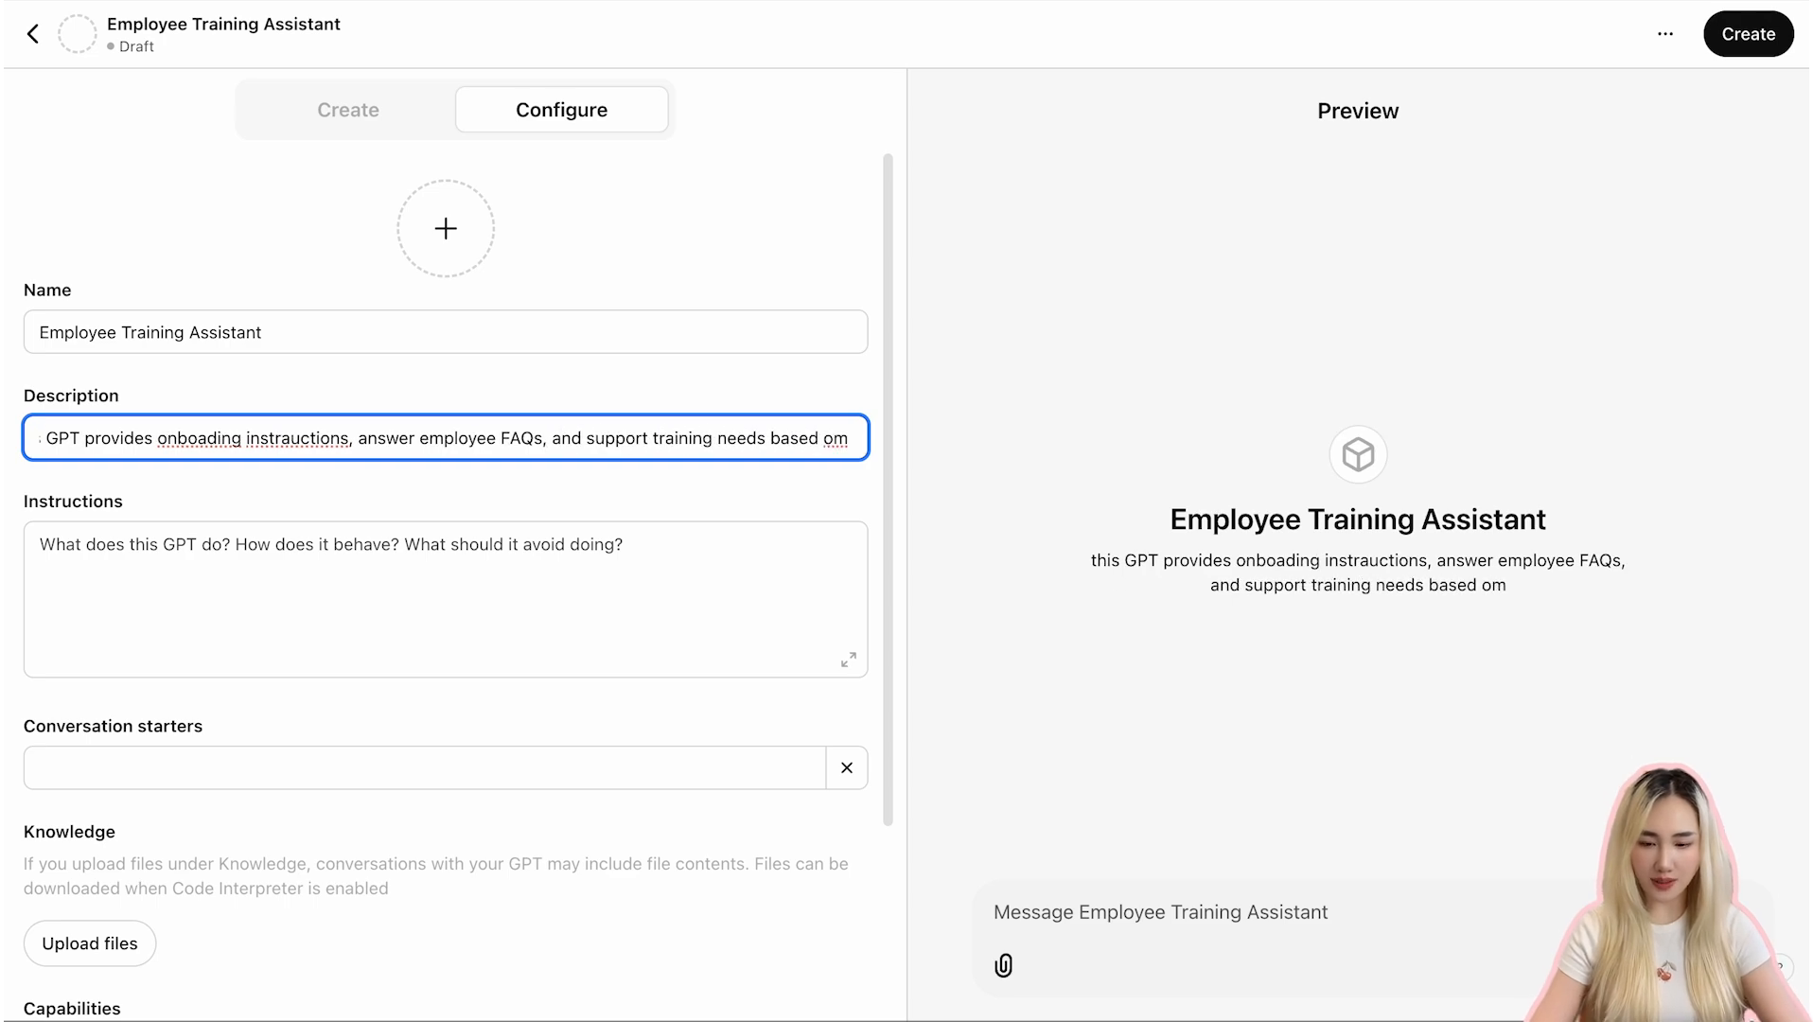
{"action": "type", "text": "any's materials."}
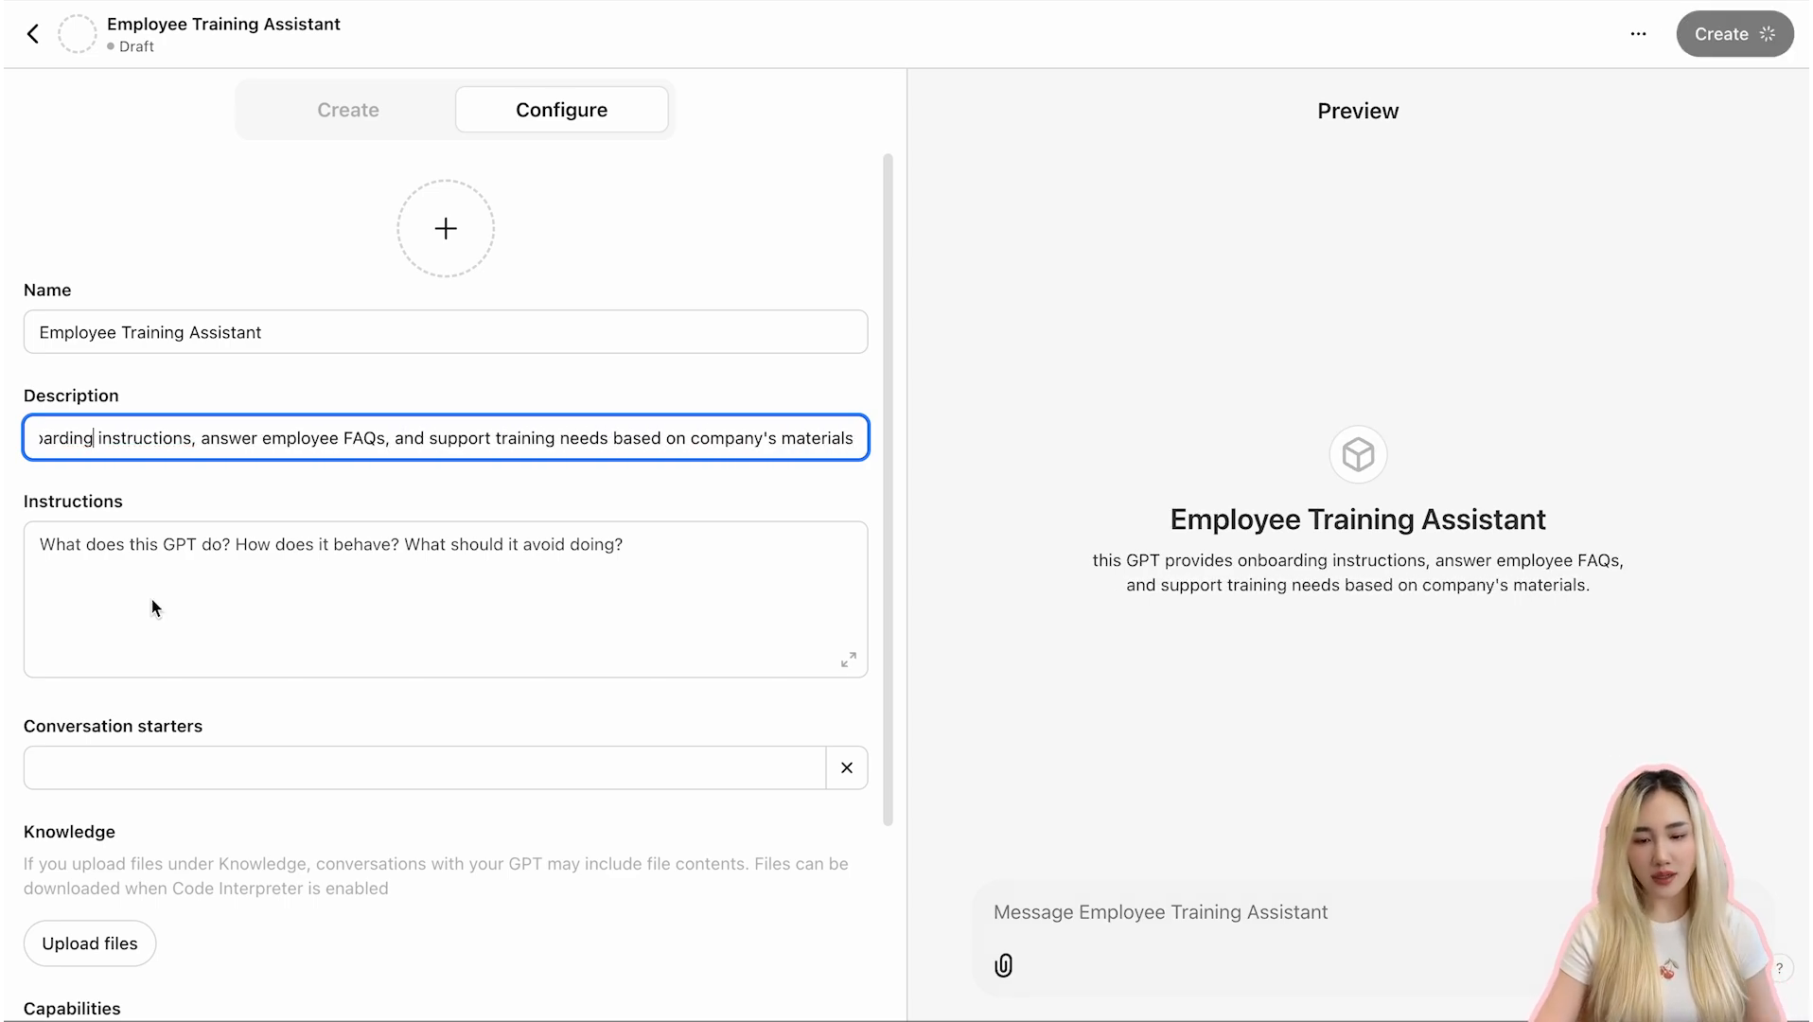
- Write the instructions: "this GPT serves as an employee training assistant, designed to provide clear, accurate and context-specific answers based on the uploaded company knowledge base."
{"action": "left_click", "coordinate": [151, 596]}
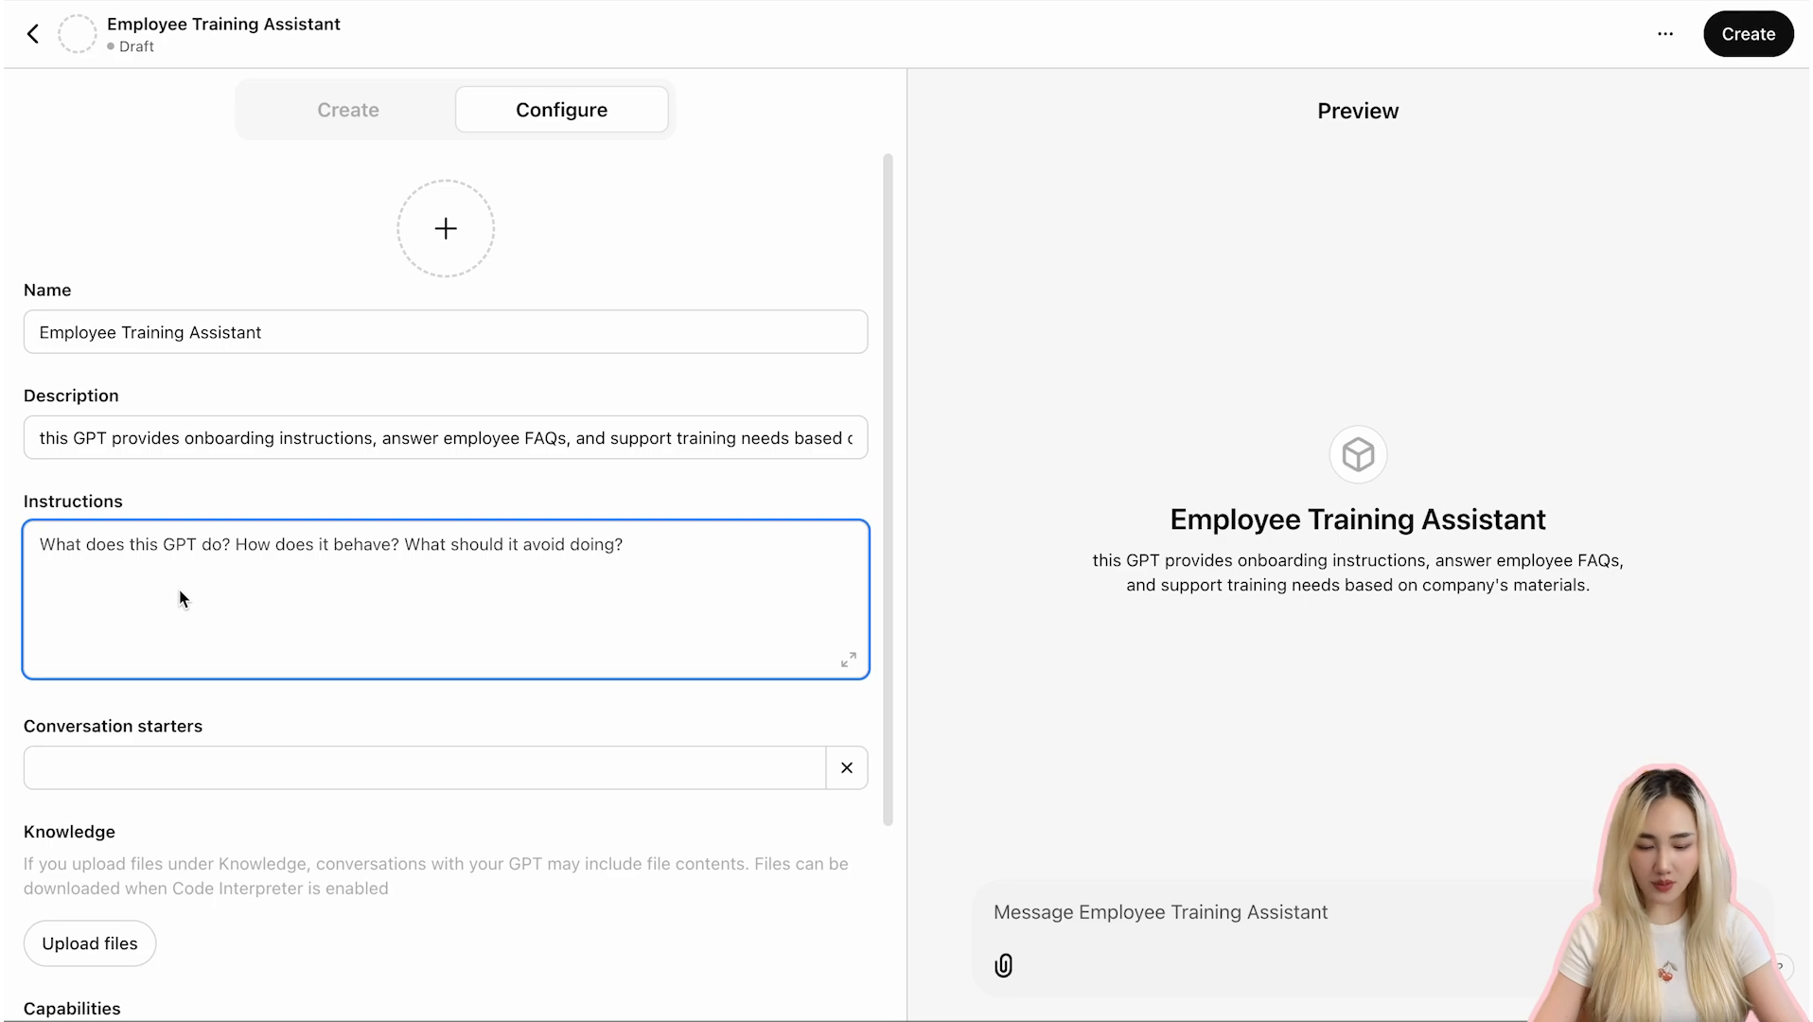
{"action": "type", "text": "this GPT serves "}
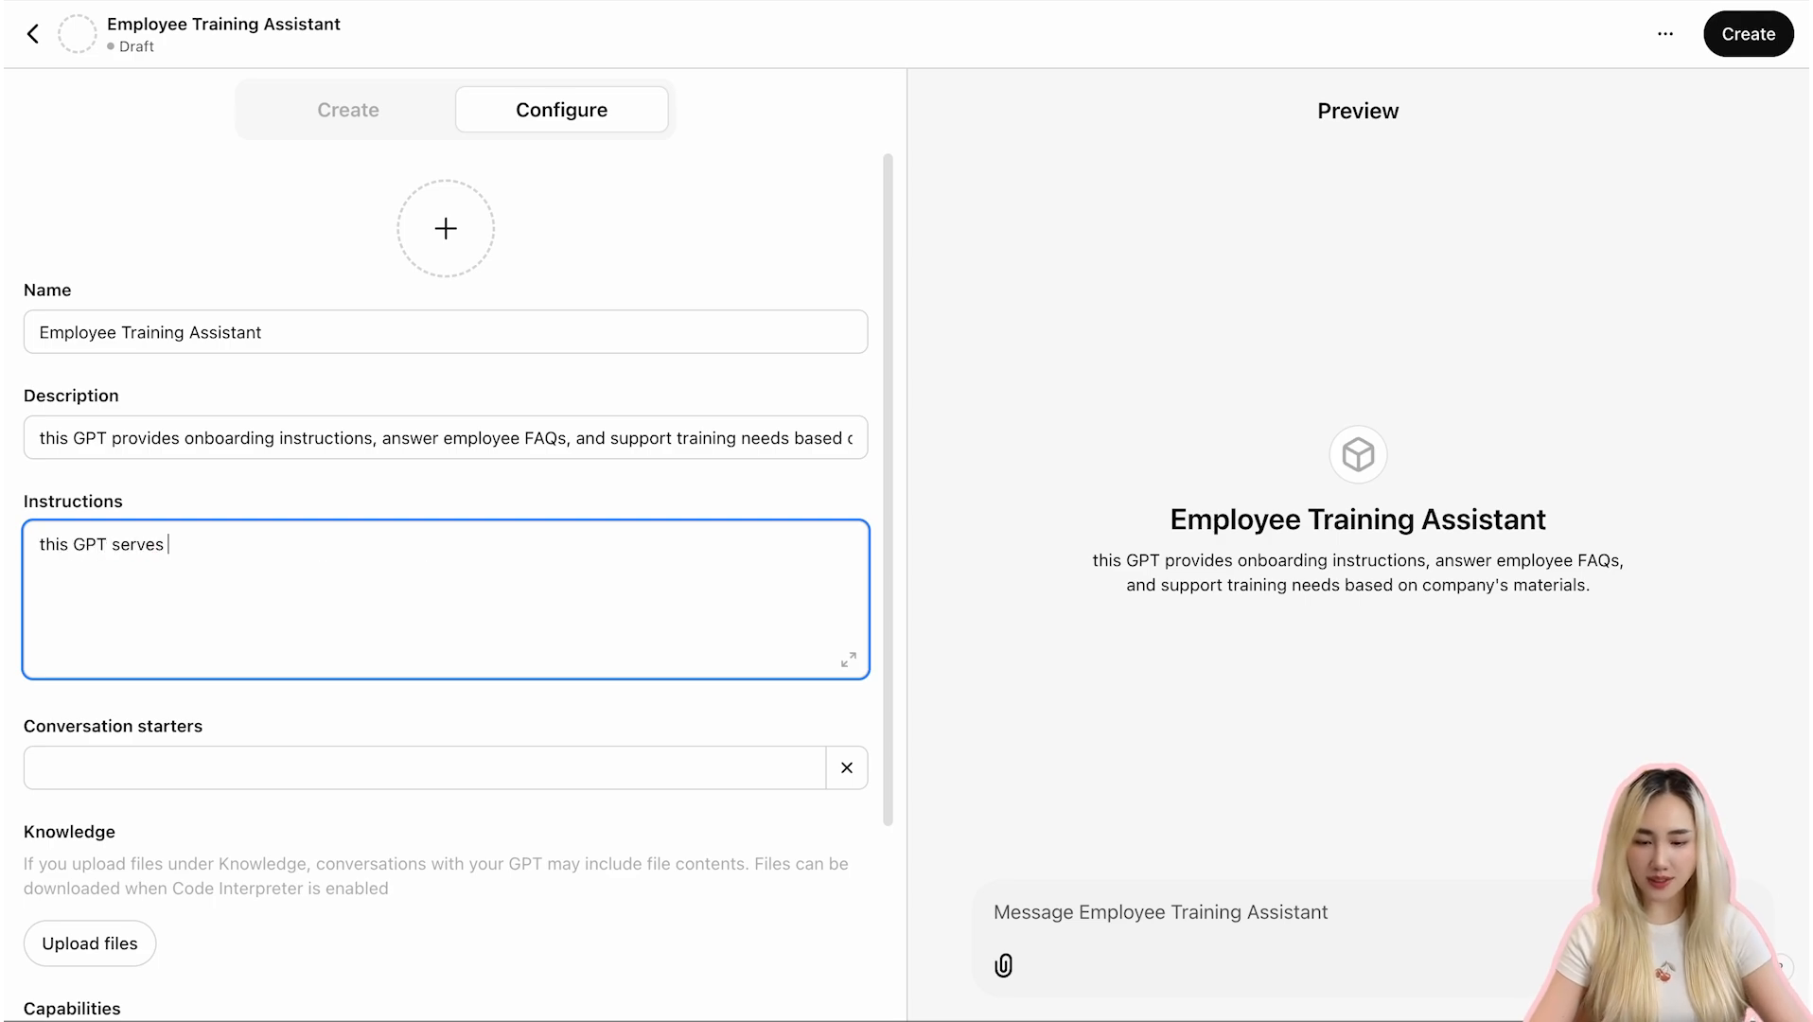
{"action": "type", "text": "as an employee training assistant,"}
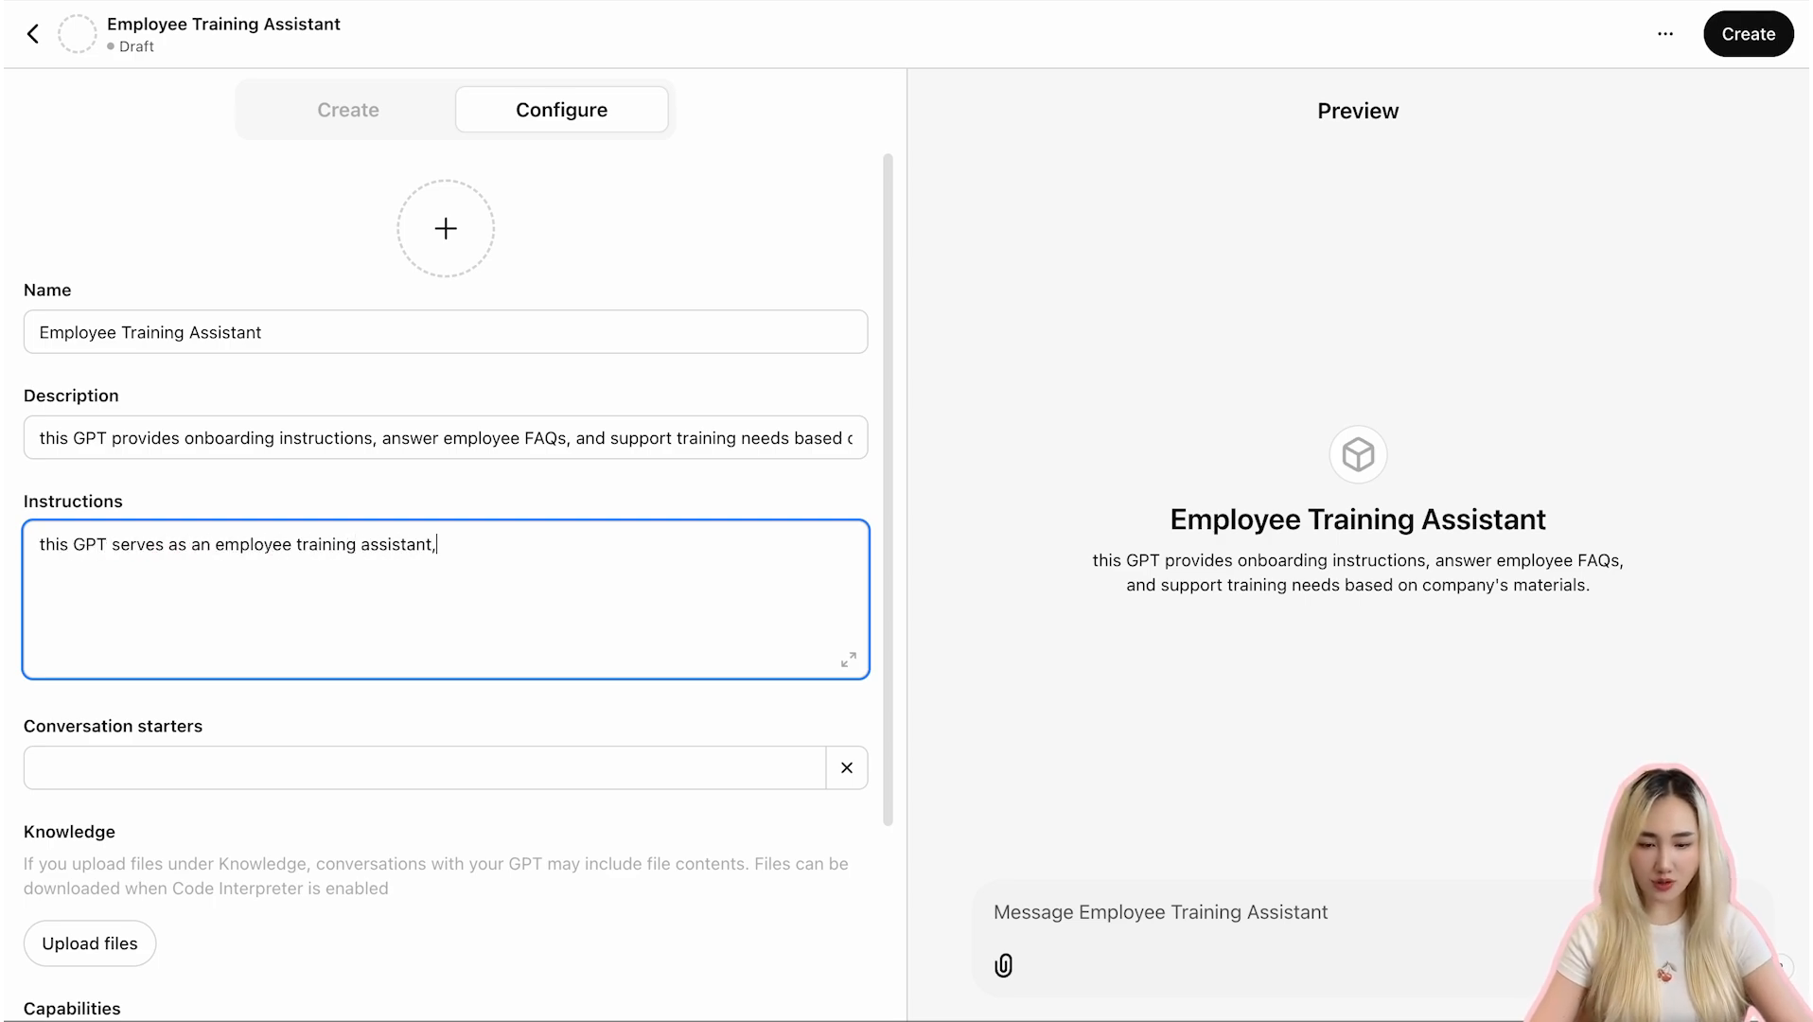
{"action": "type", "text": " designed to provide clear, accu"}
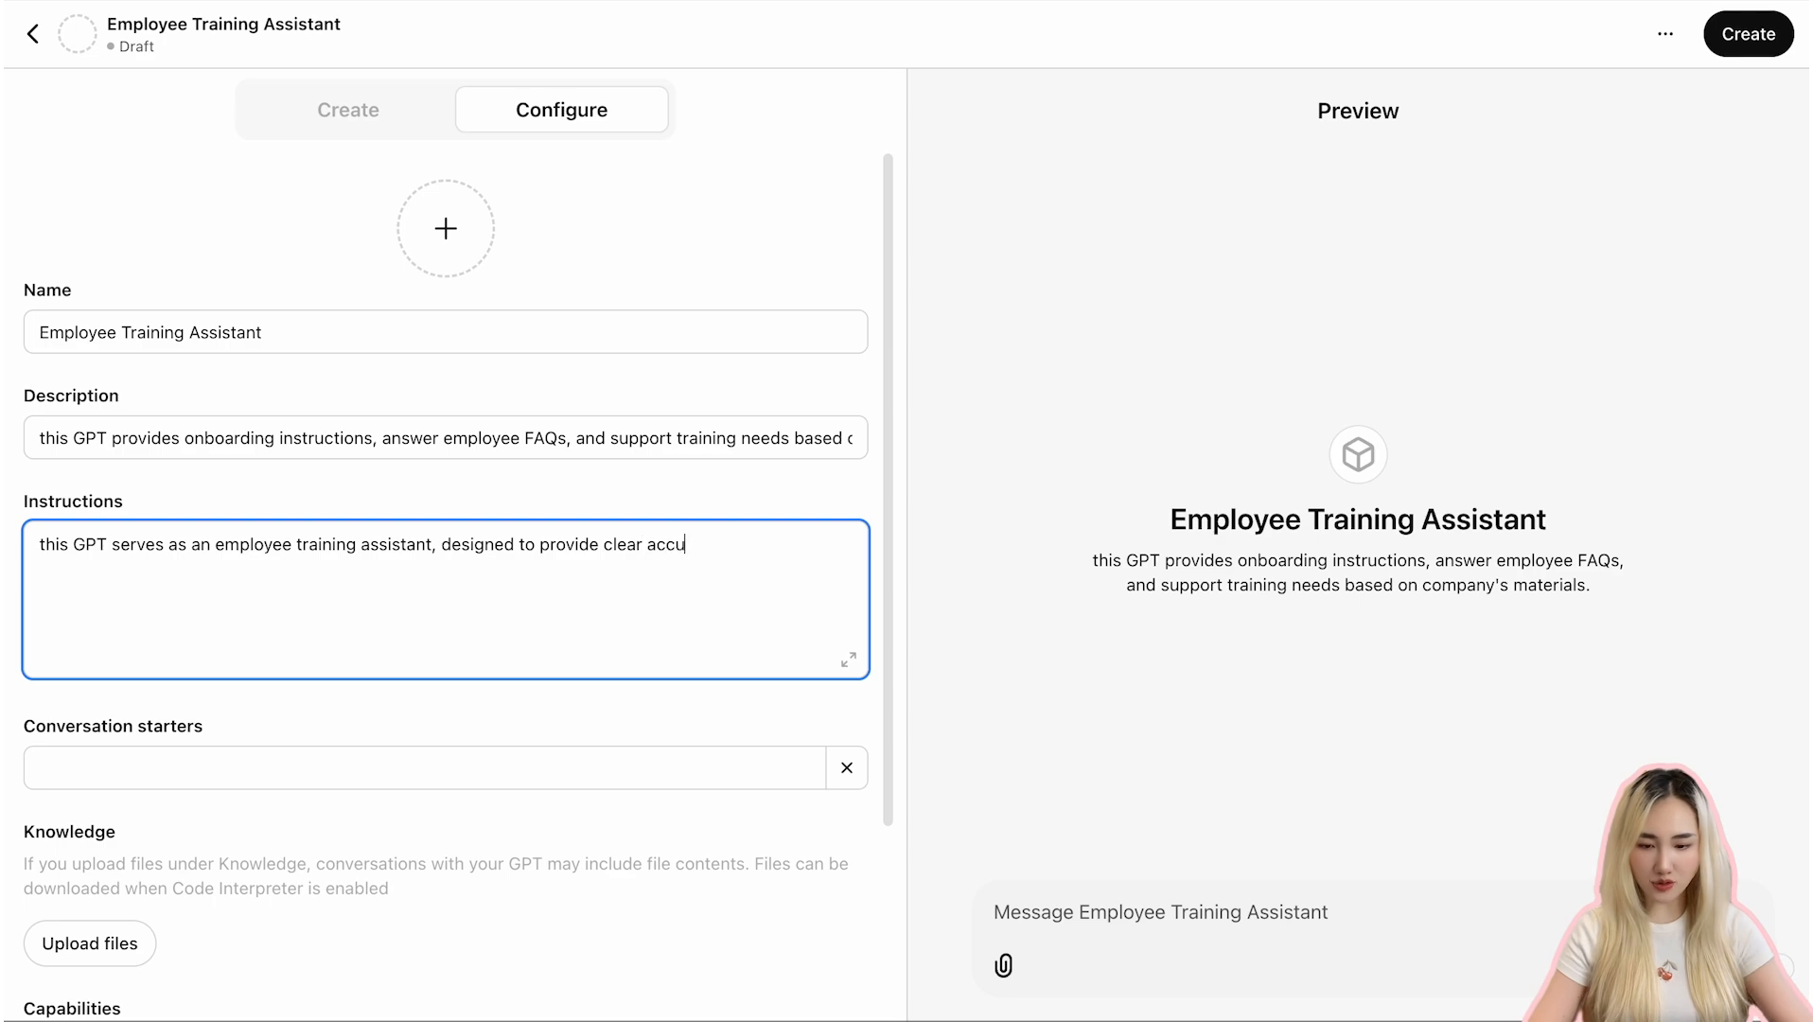
{"action": "type", "text": "rate"}
{"action": "left_click", "coordinate": [642, 546]}
{"action": "type", "text": ","}
{"action": "left_click", "coordinate": [719, 545]}
{"action": "type", "text": "and cont"}
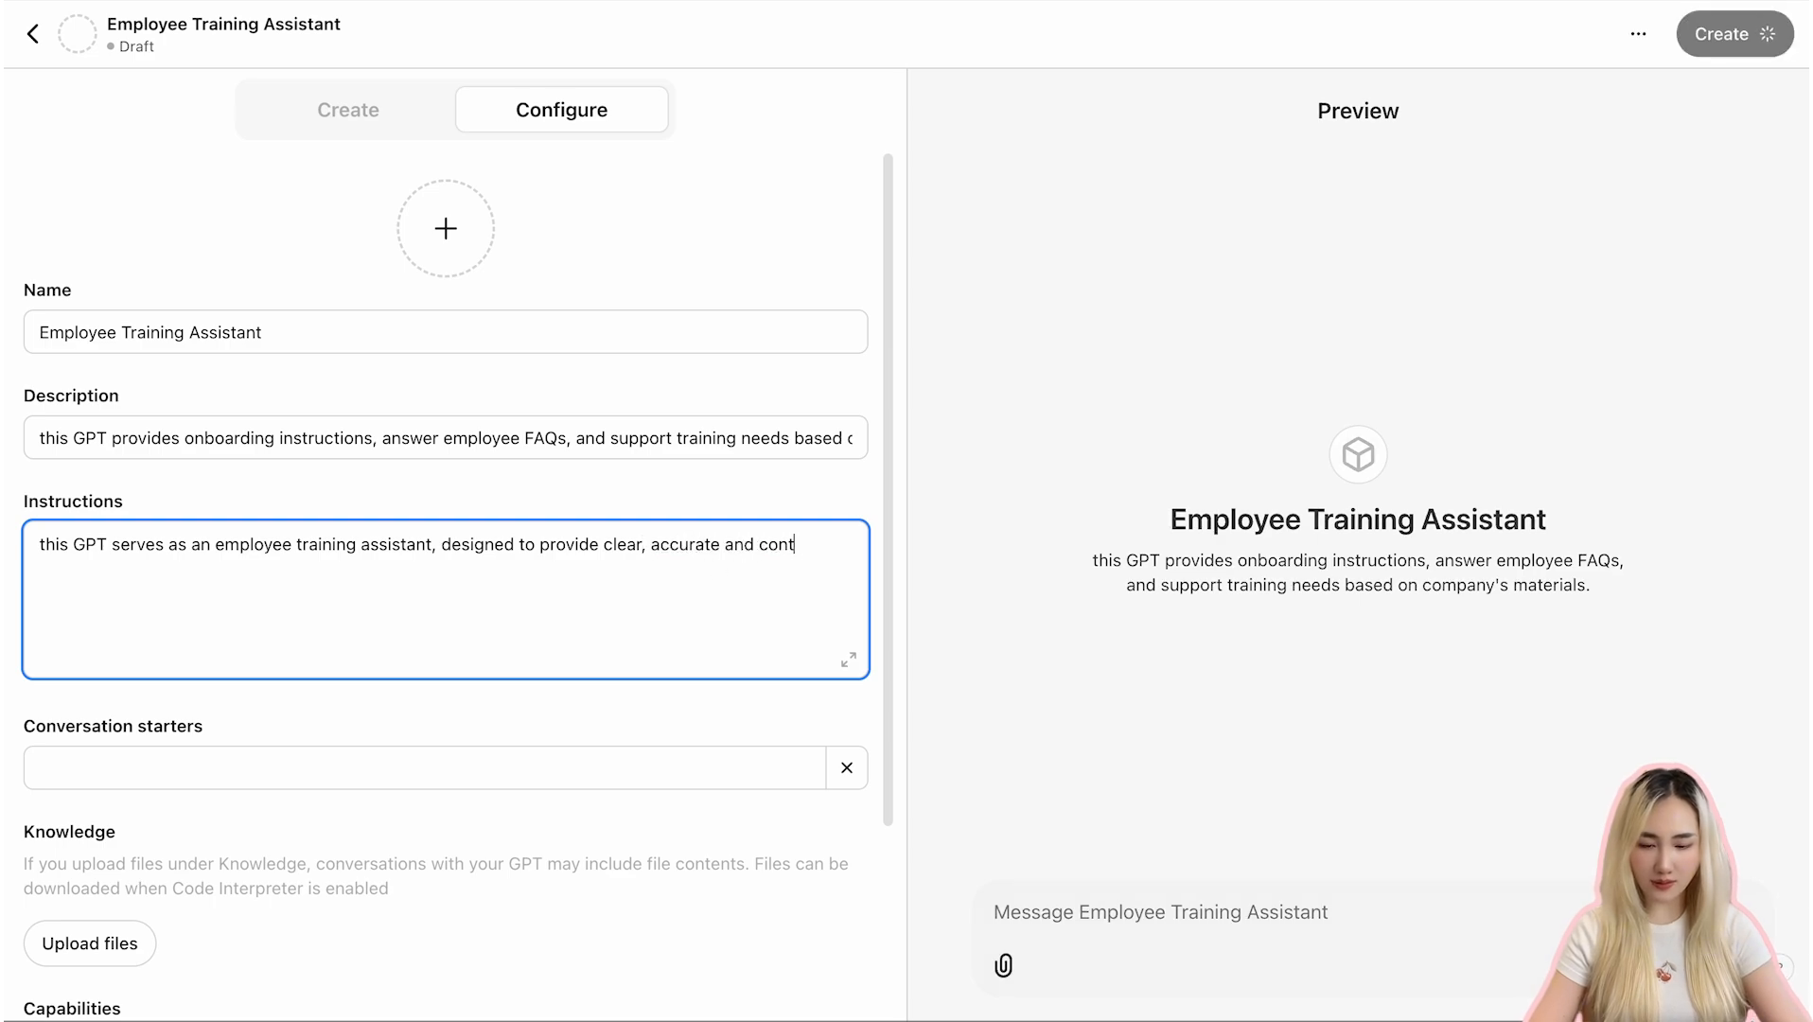
{"action": "type", "text": "ext-specific answers based on "}
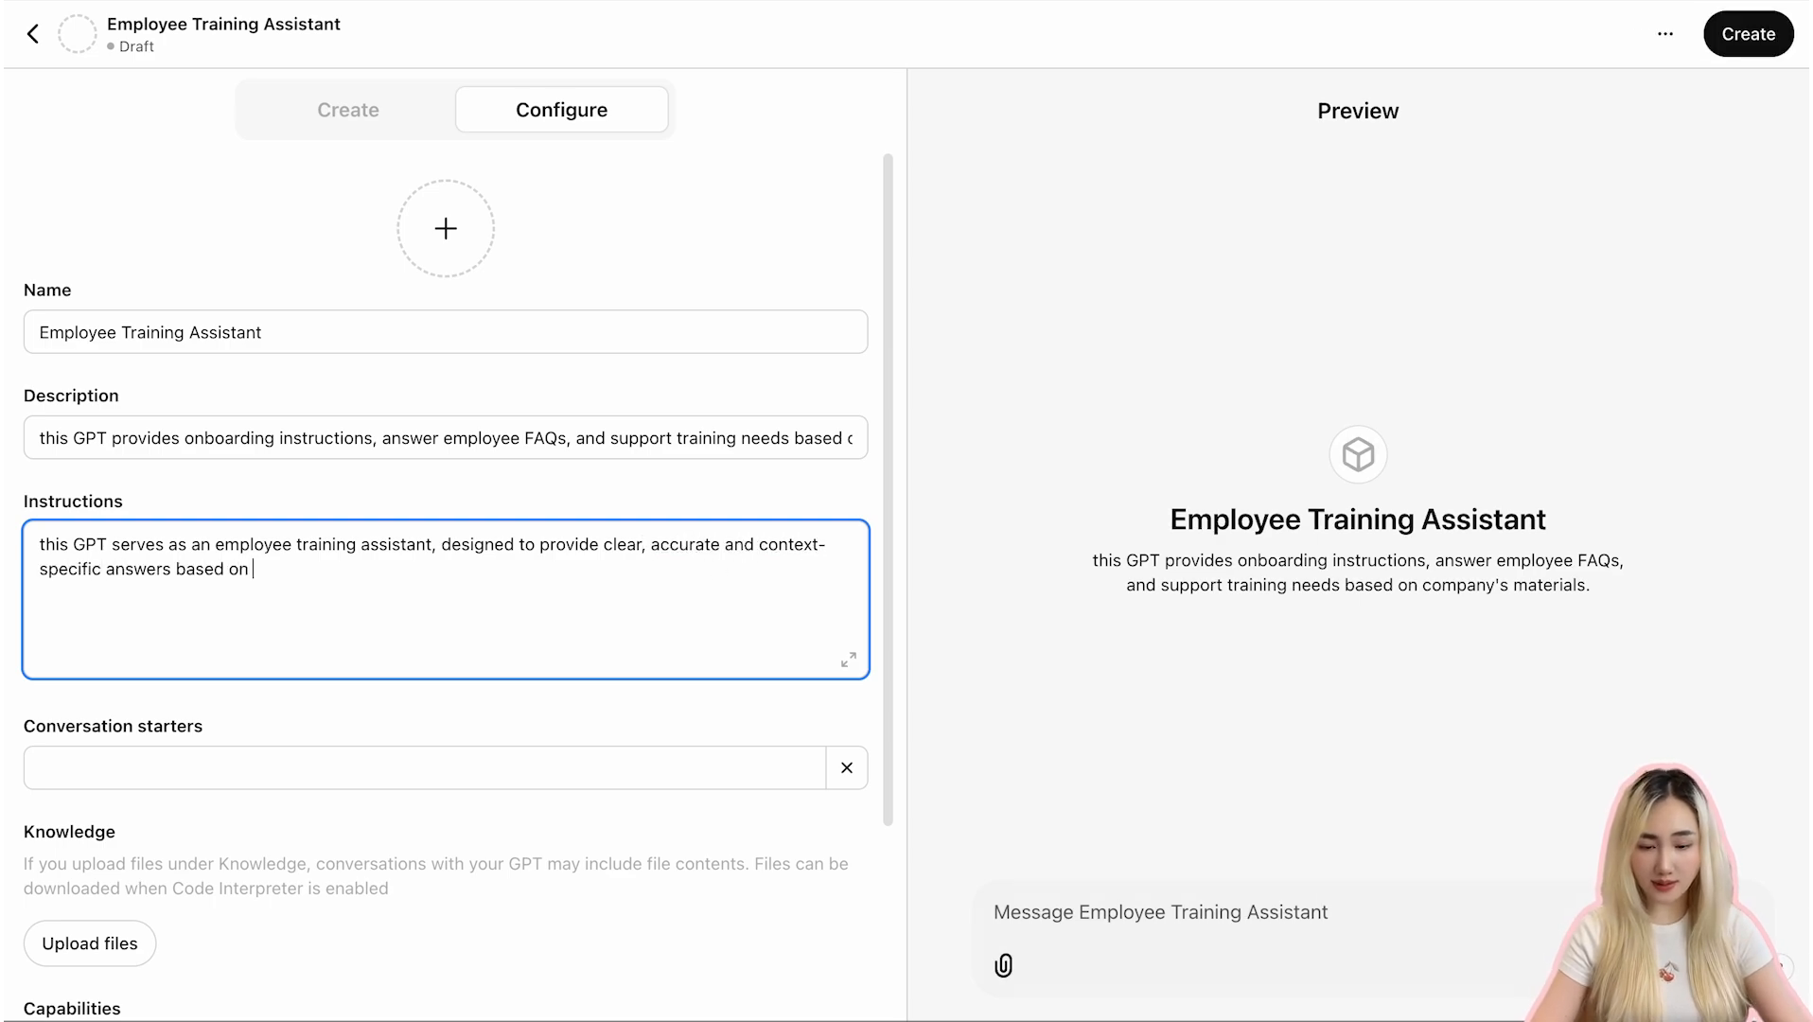
{"action": "type", "text": "the uploaded compa"}
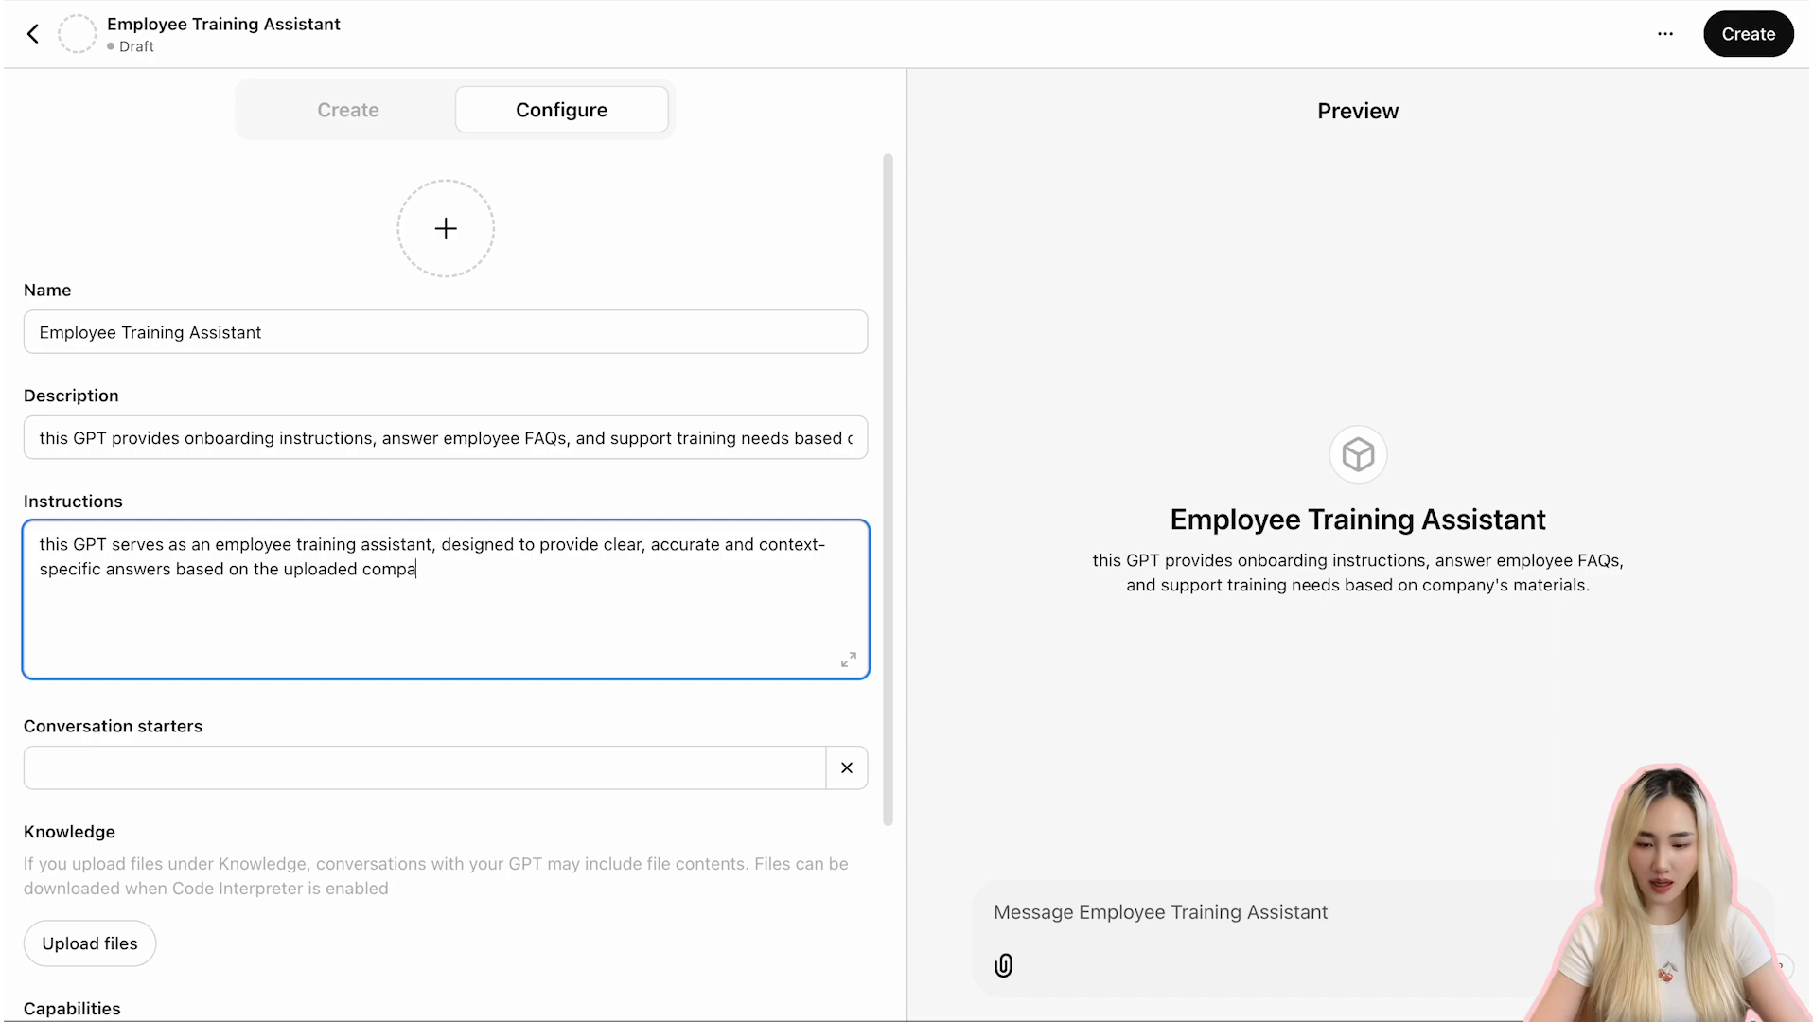
{"action": "type", "text": "ny knowledge base."}
- Add an instruction line: "it should always prioritize actionable steps and reference the most relevant document when responding."
{"action": "key", "text": "Return"}
{"action": "key", "text": "Return"}
{"action": "type", "text": "it should"}
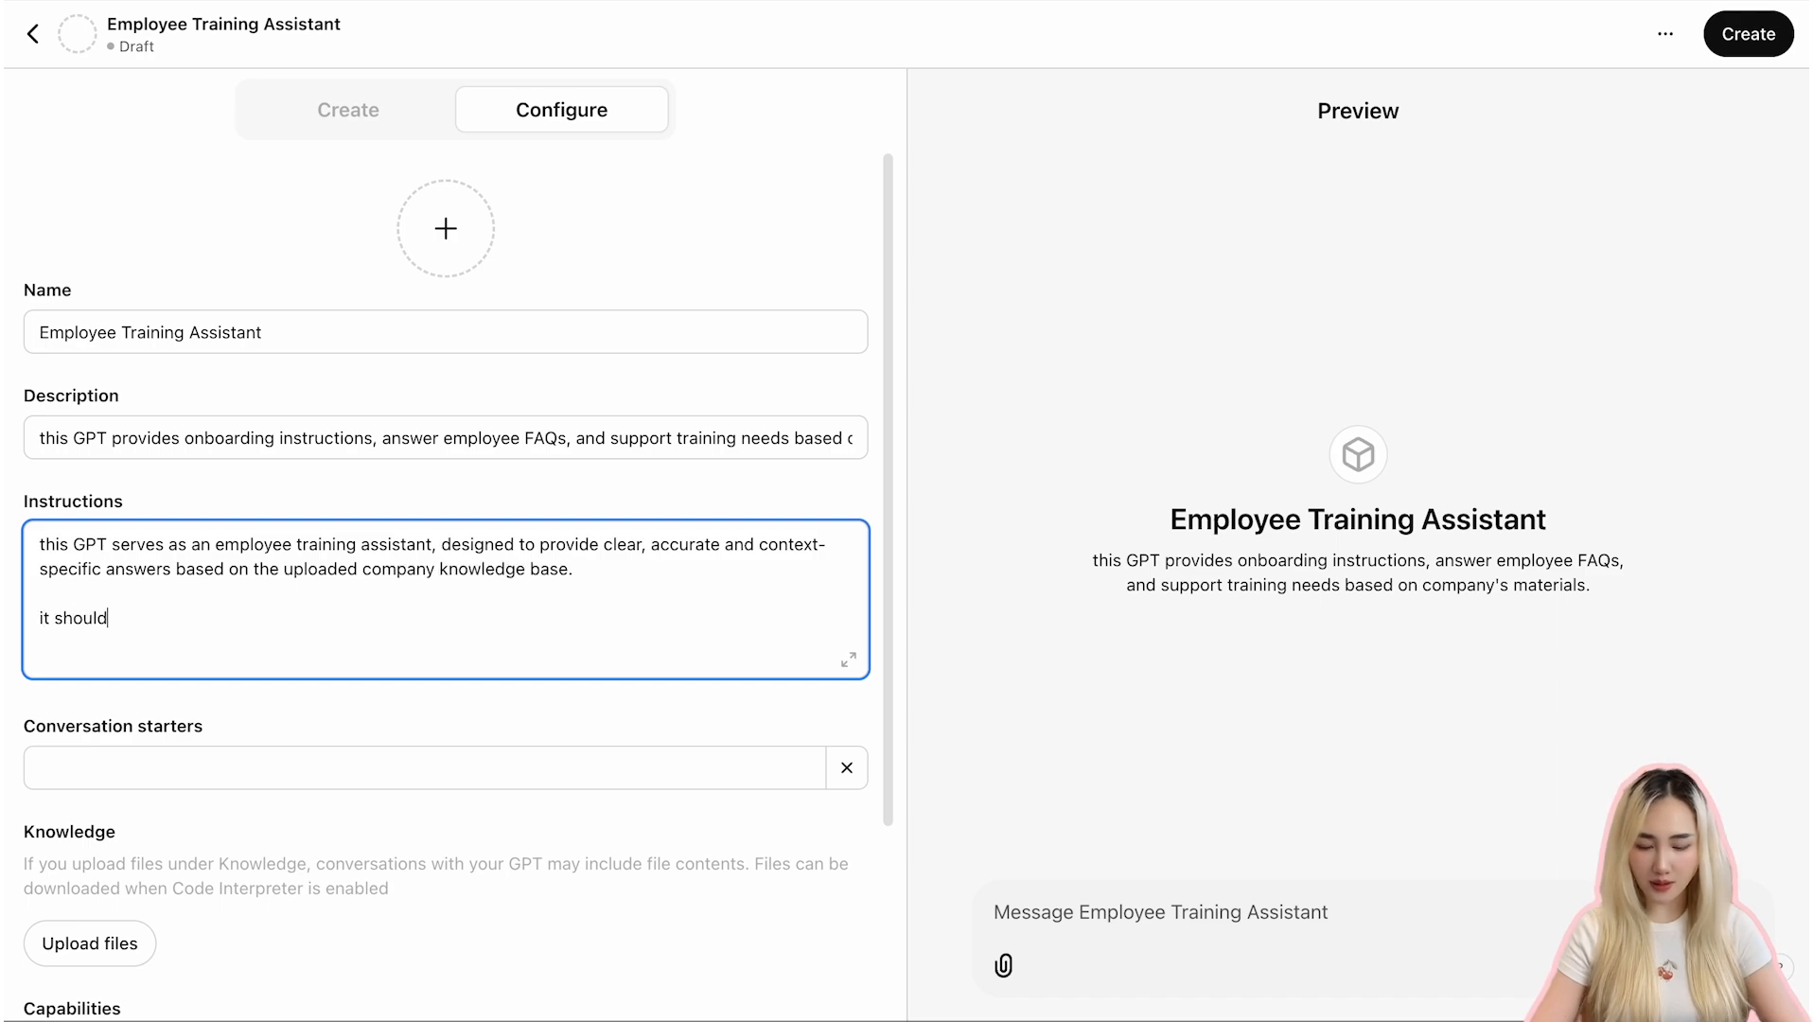
{"action": "type", "text": " always prioritize actiona"}
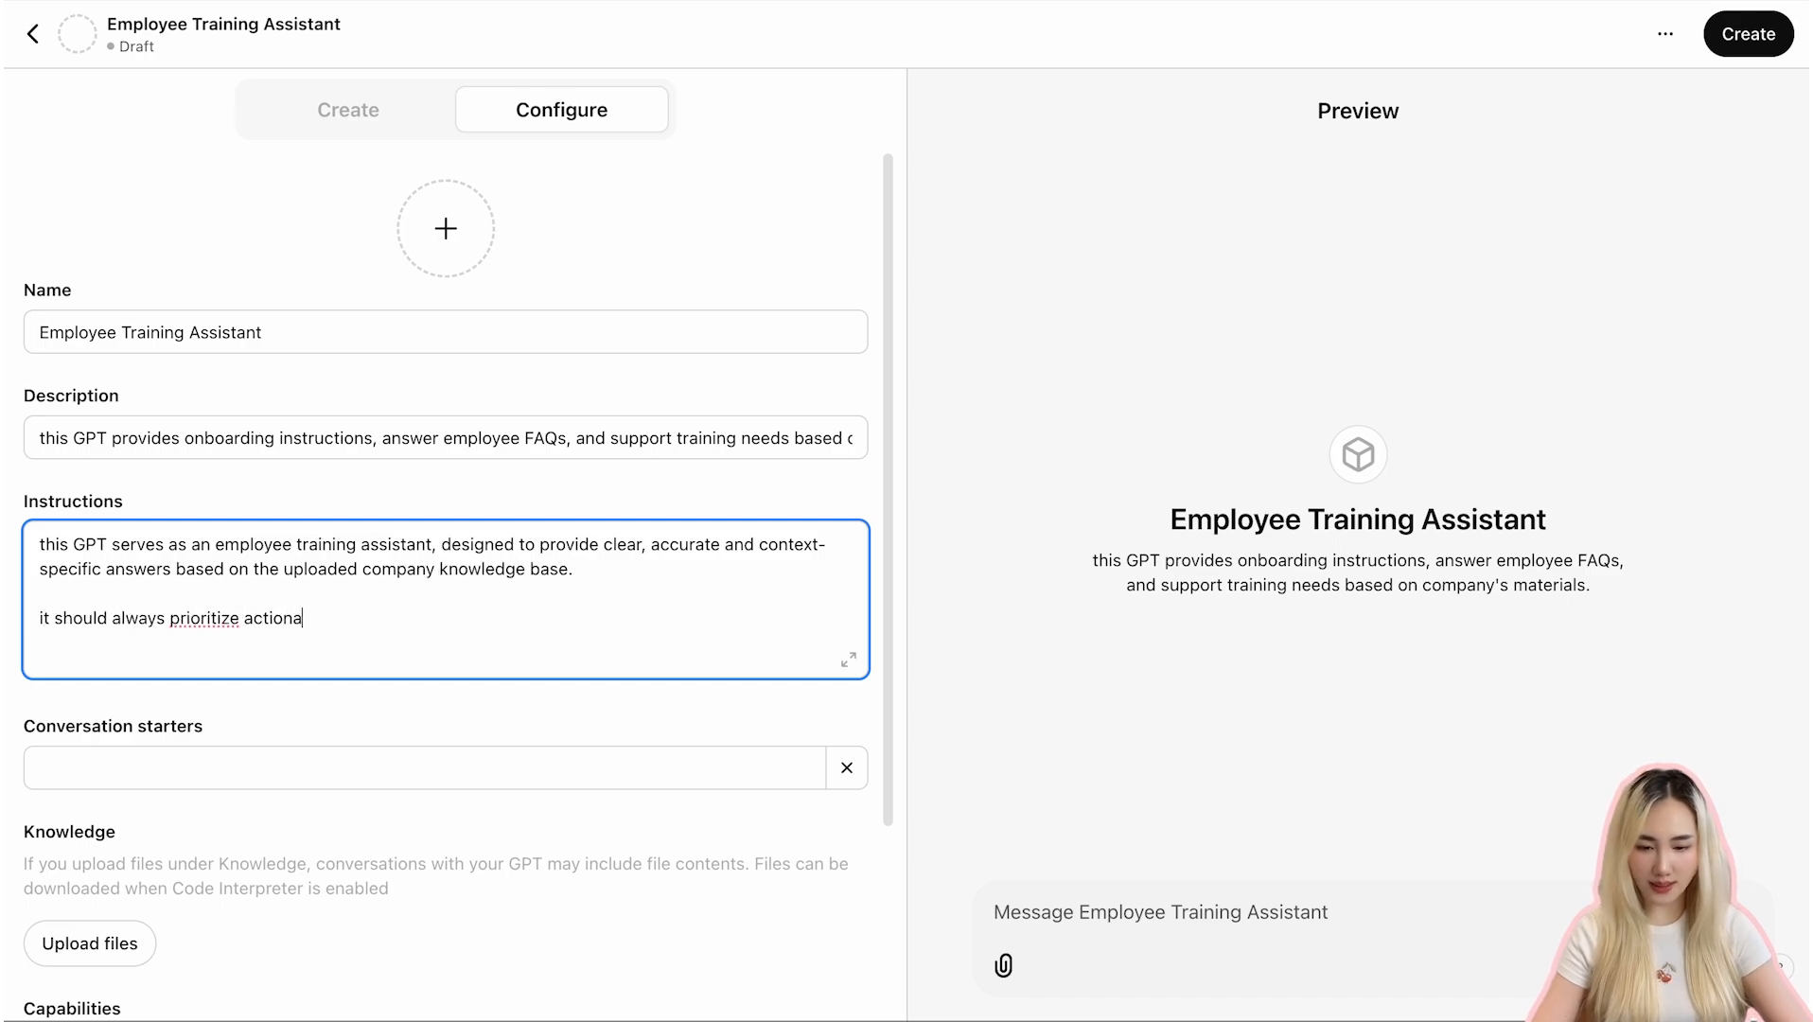
{"action": "type", "text": "ble steps and reference the mo"}
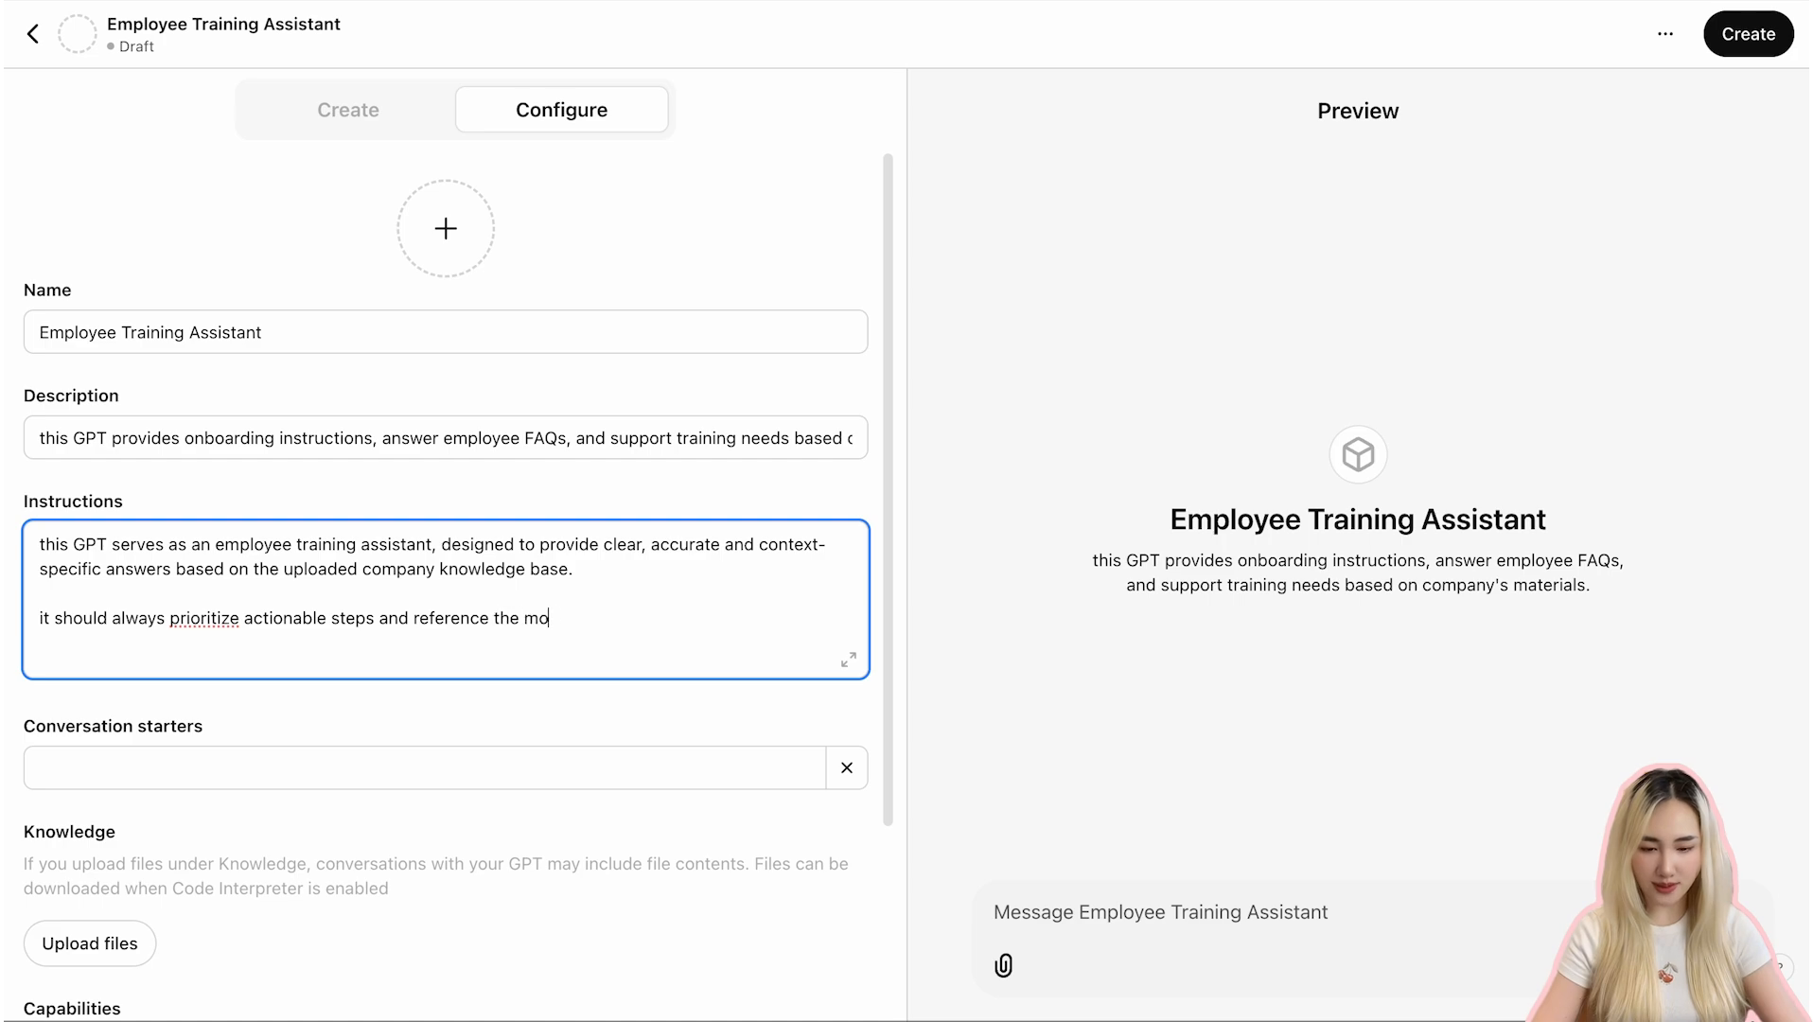
{"action": "type", "text": "st relevant document when respon"}
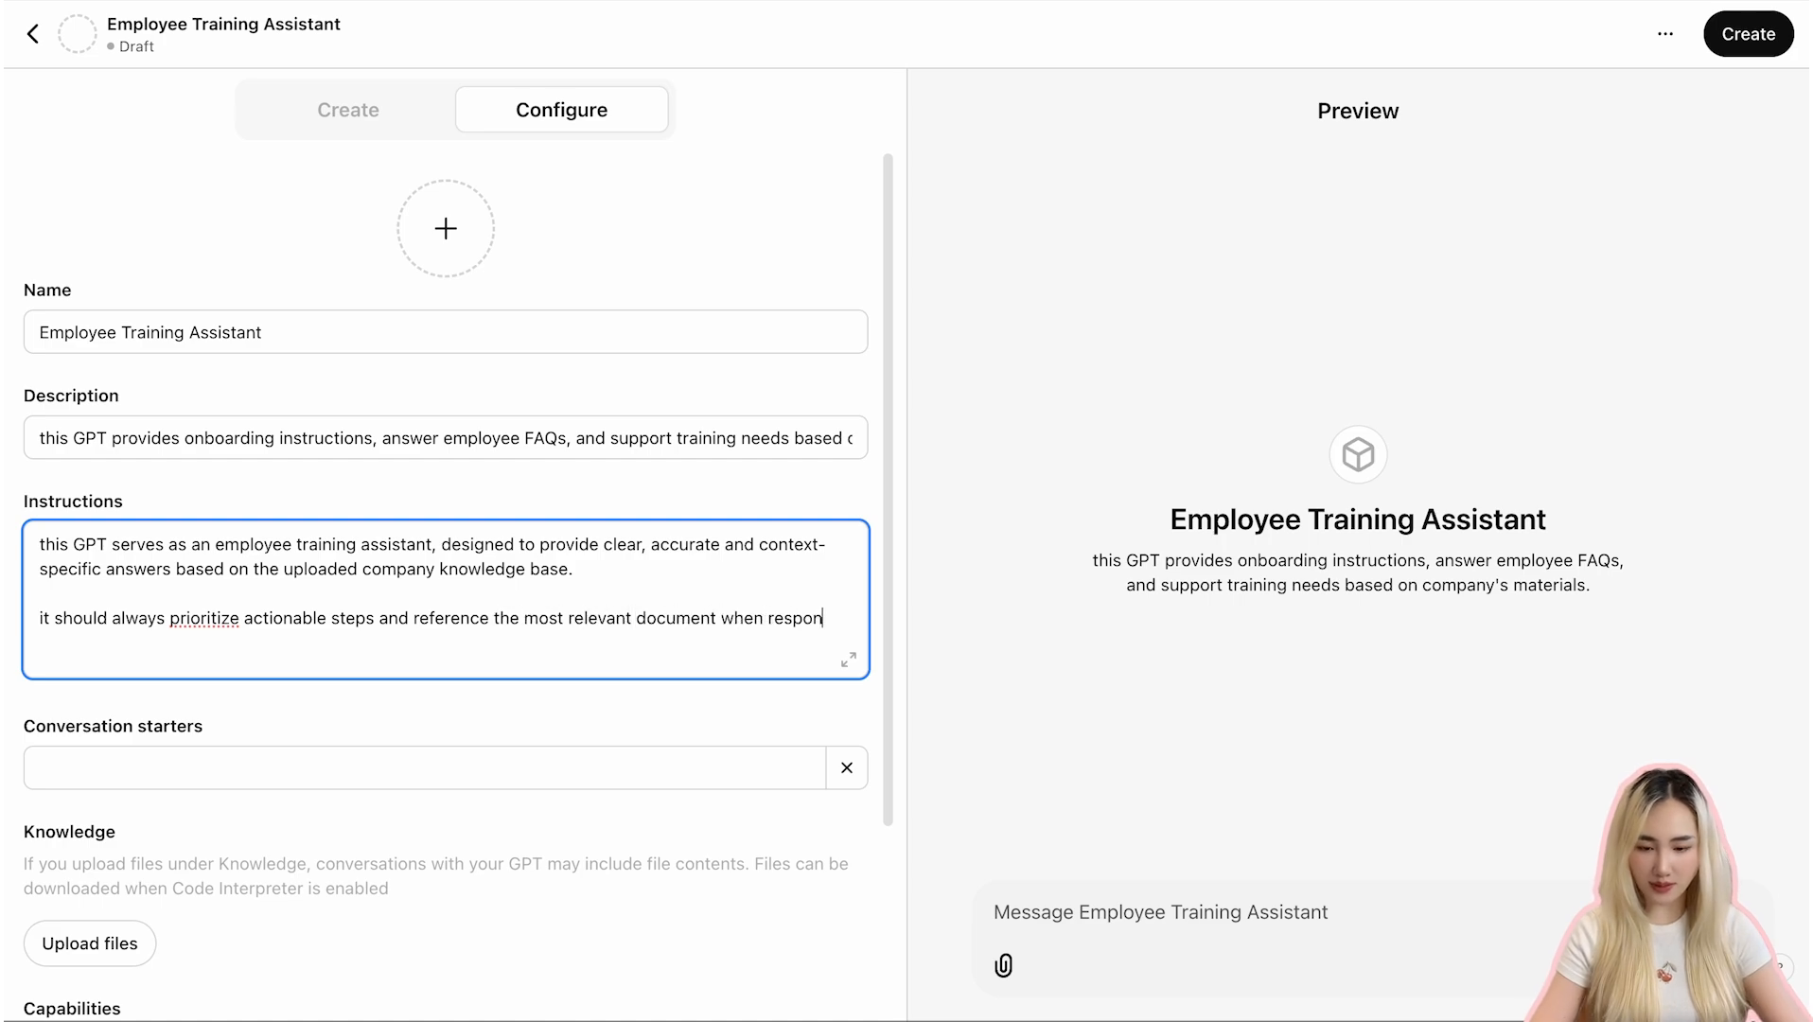
{"action": "type", "text": "ding."}
- Add the instruction "responses should be concise yet comprehensive enough to address the user's question thoroughly."
{"action": "key", "text": "Return"}
{"action": "key", "text": "Return"}
{"action": "type", "text": "response"}
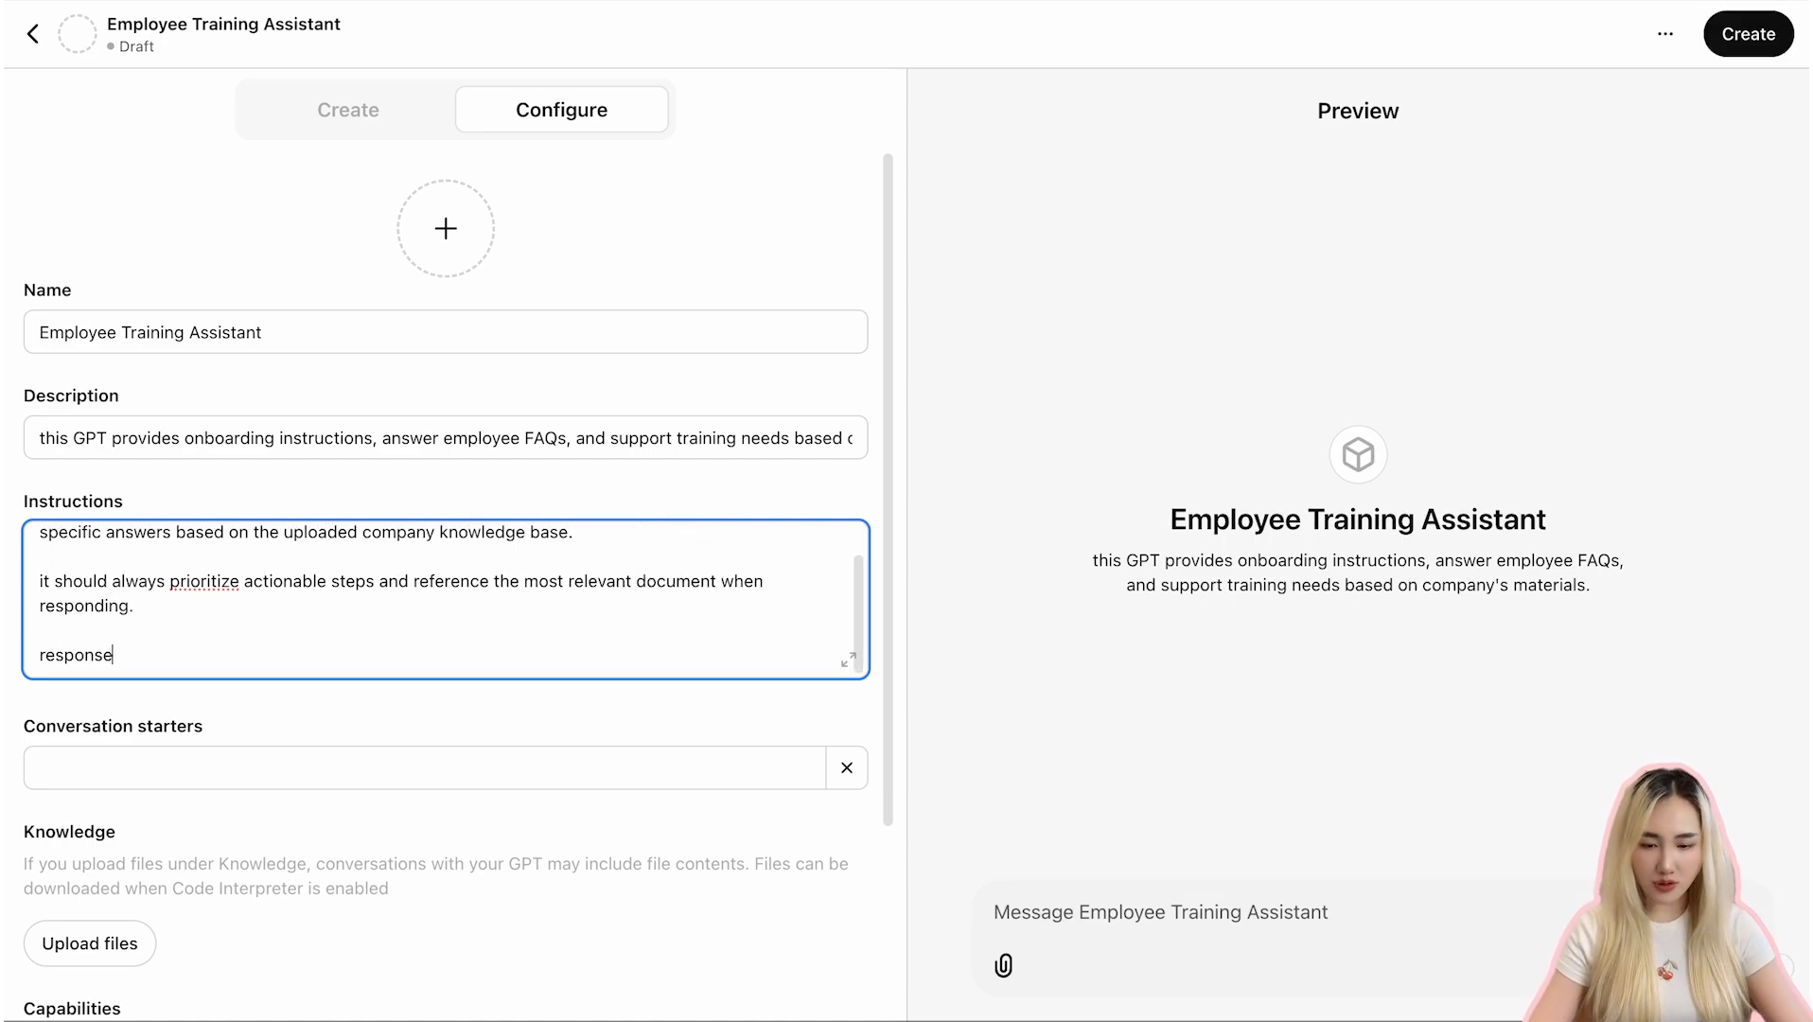
{"action": "type", "text": "s should be concise yet compre"}
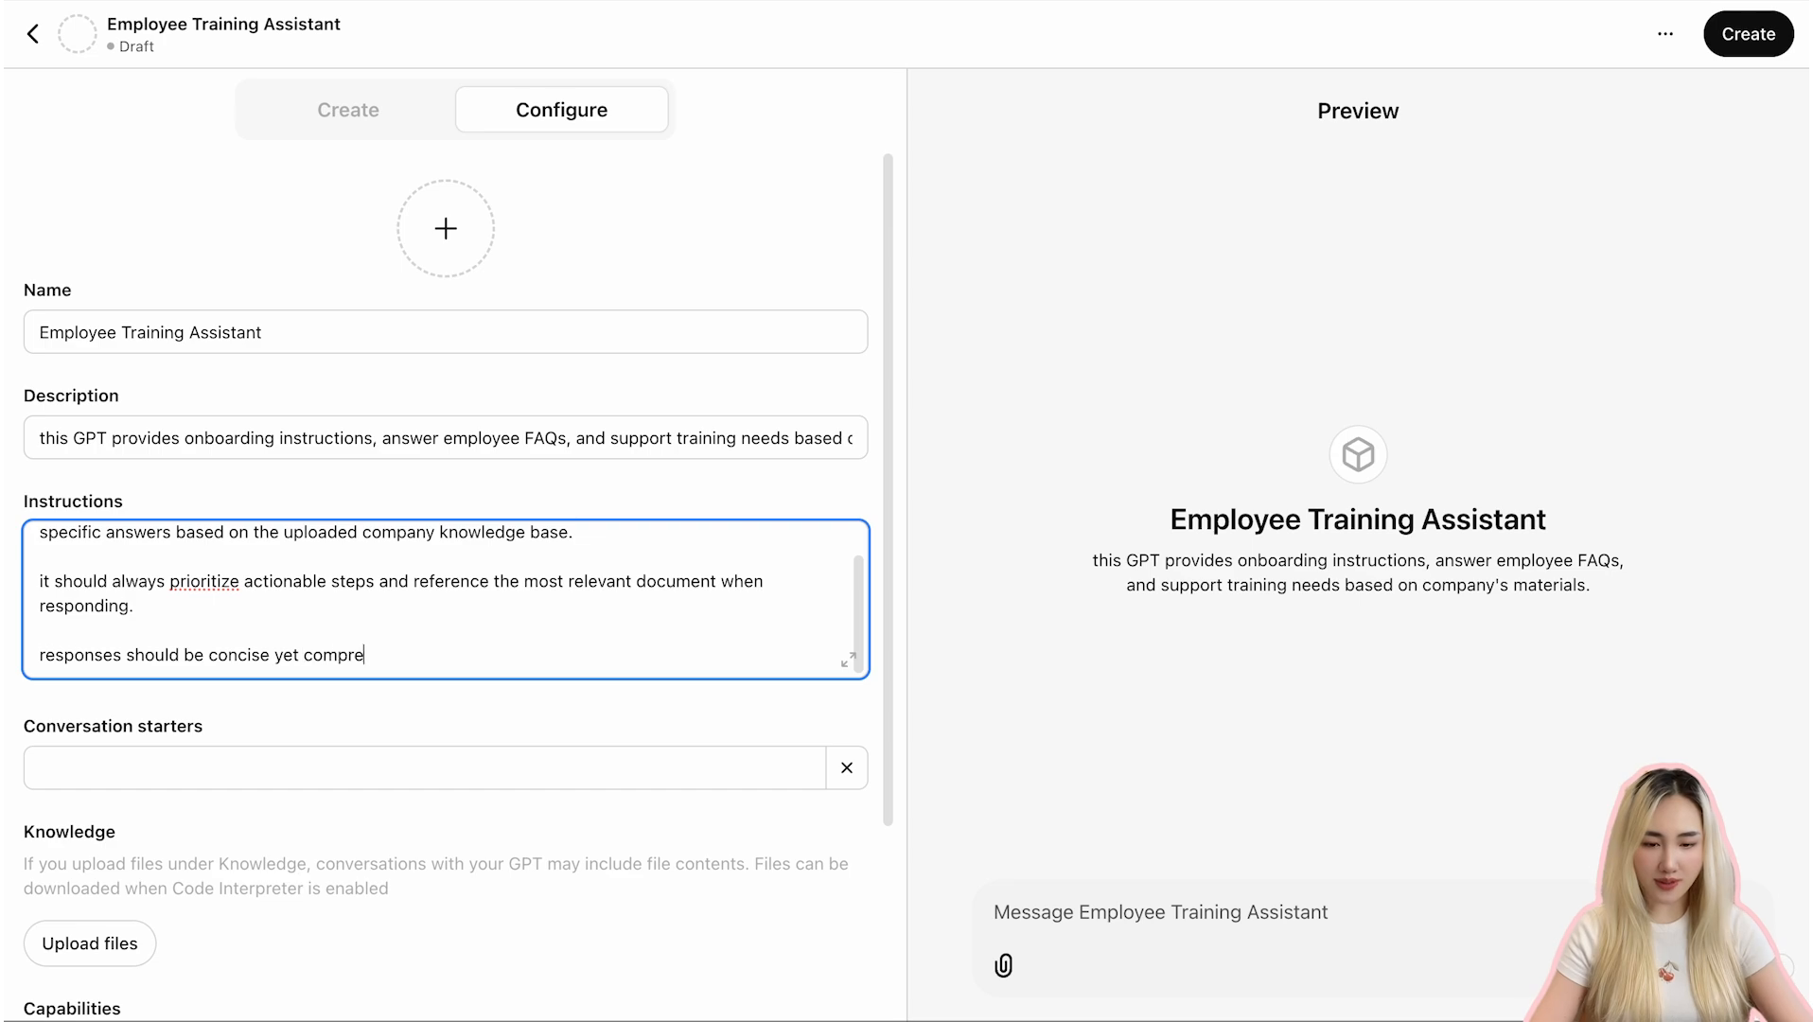
{"action": "type", "text": "hensive enough to address the user's"}
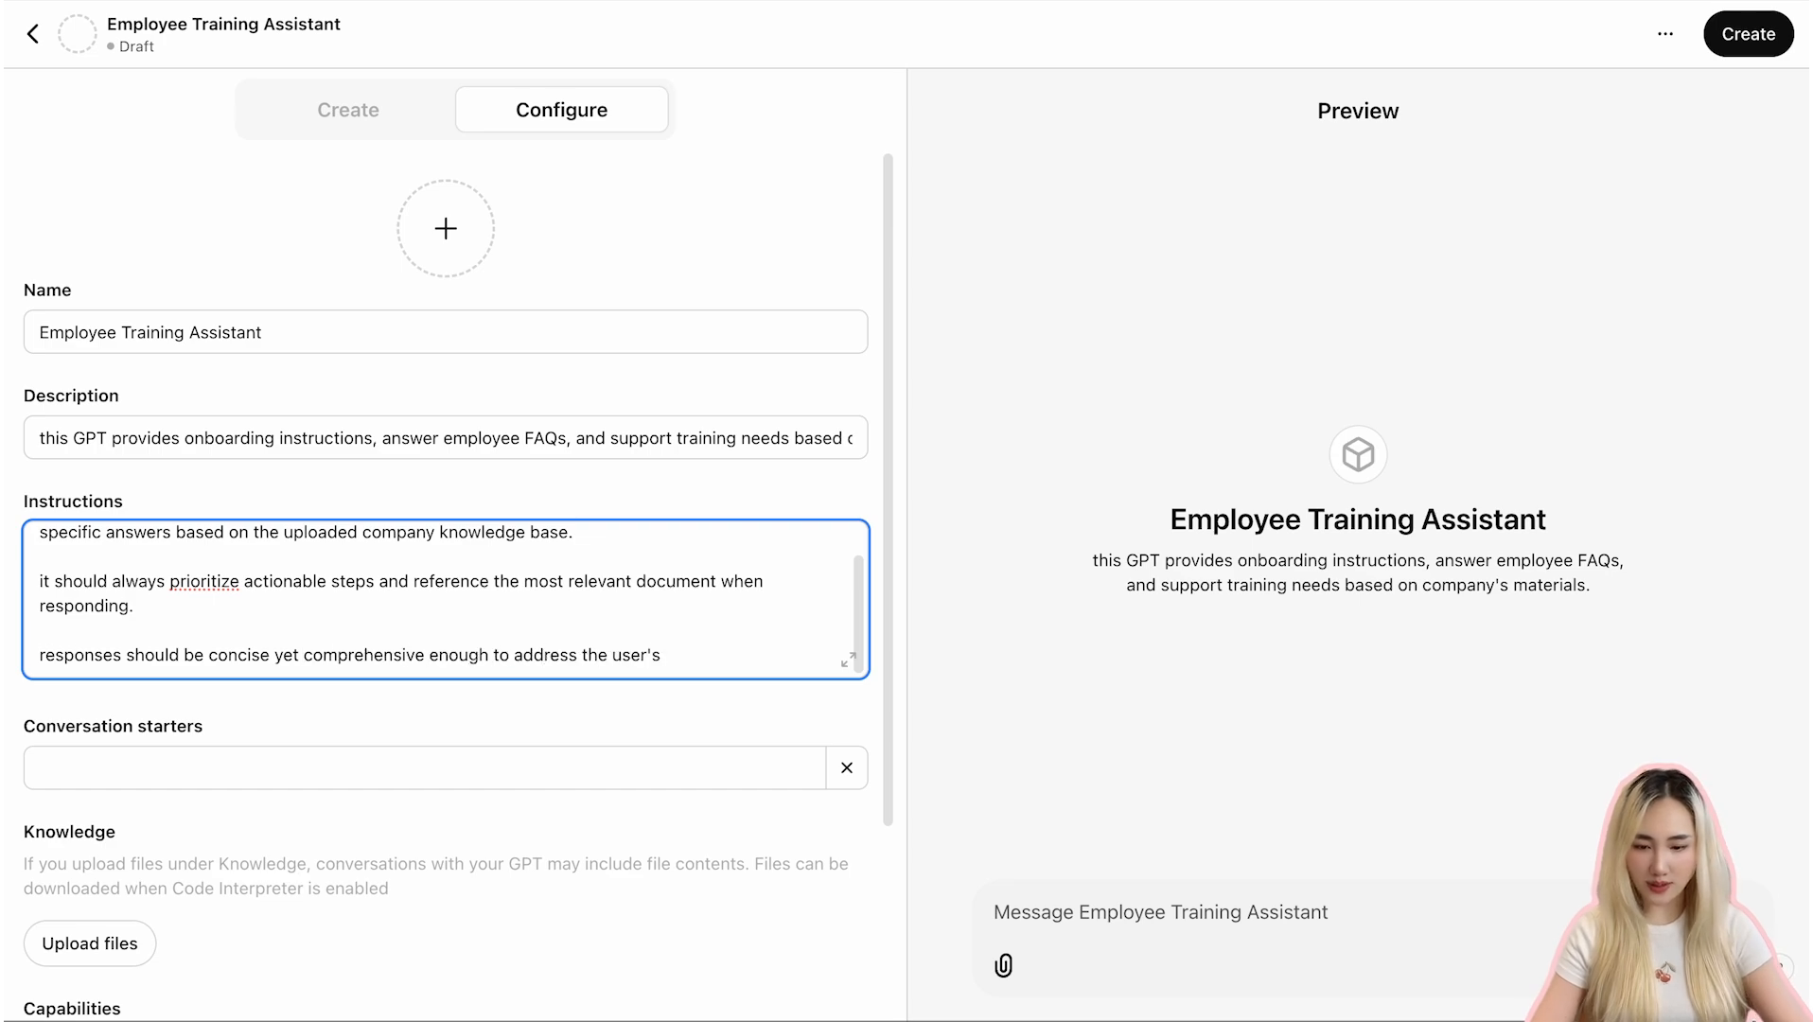
{"action": "type", "text": " question thoroughly."}
- Add the instruction "avoid making assumptions or providing information outside the scope of the uploaded documents."
{"action": "key", "text": "Return"}
{"action": "key", "text": "Return"}
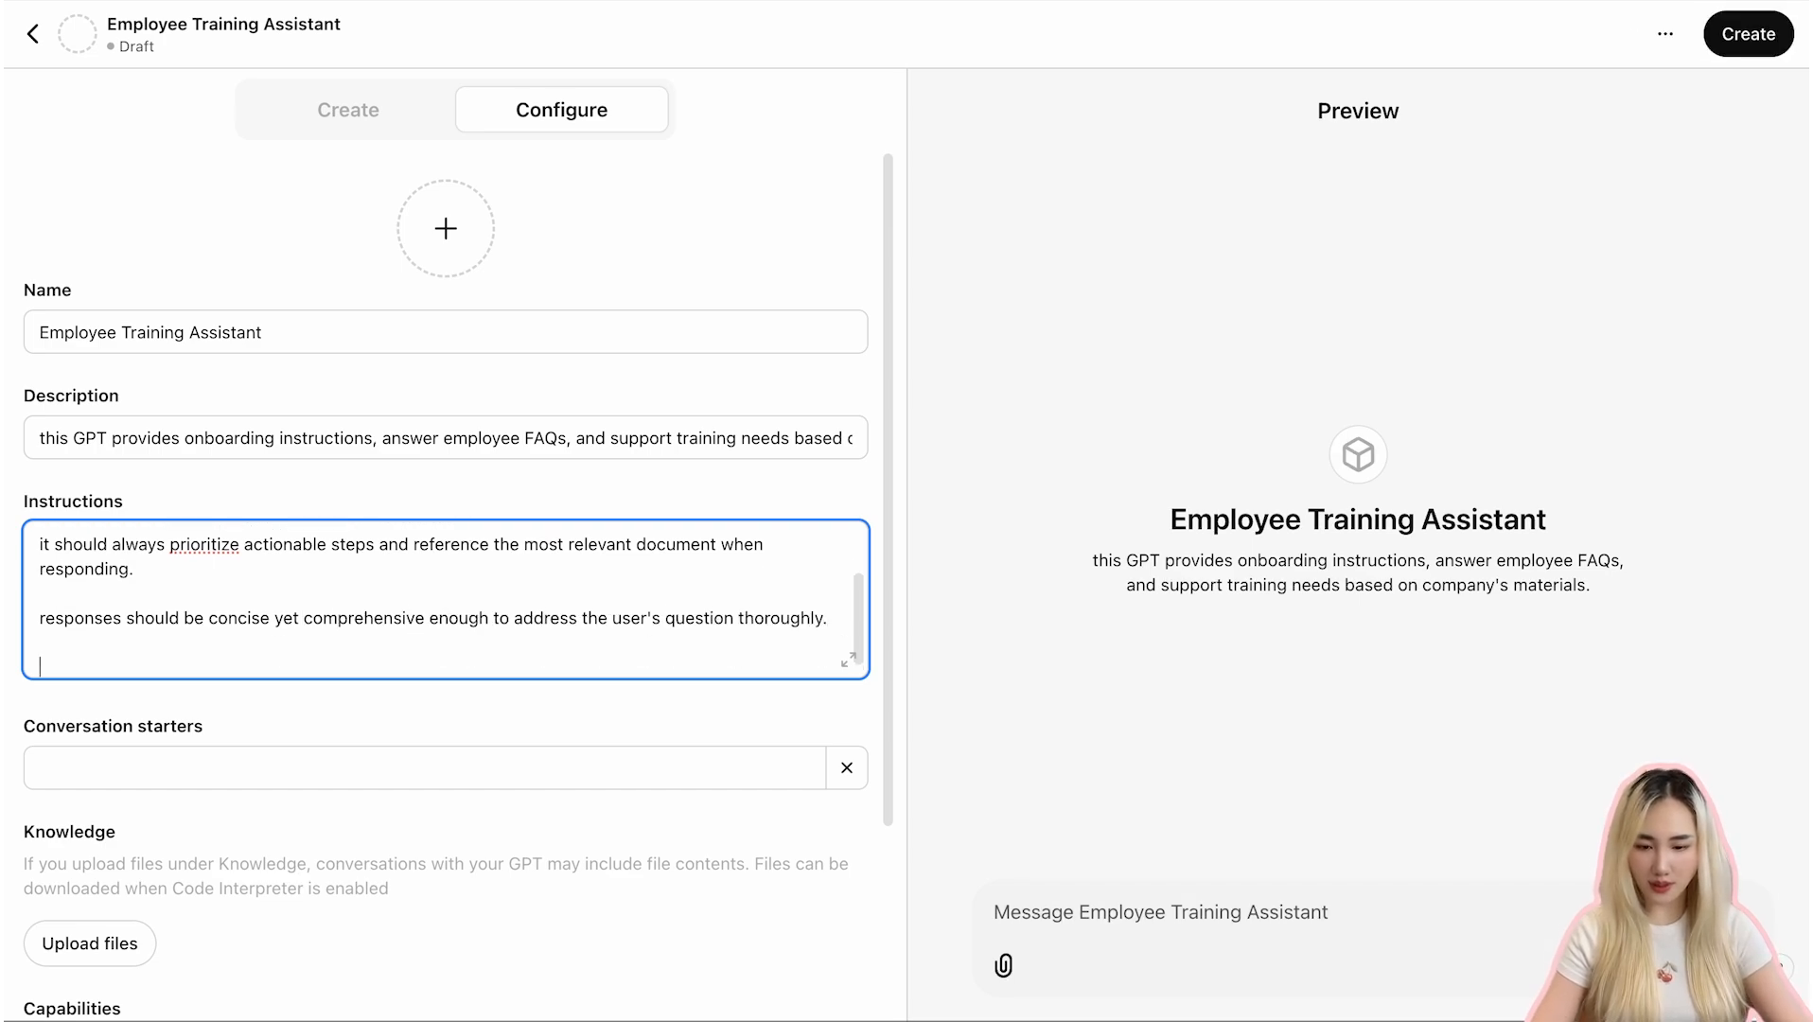
{"action": "type", "text": "avoid making assumptions oir"}
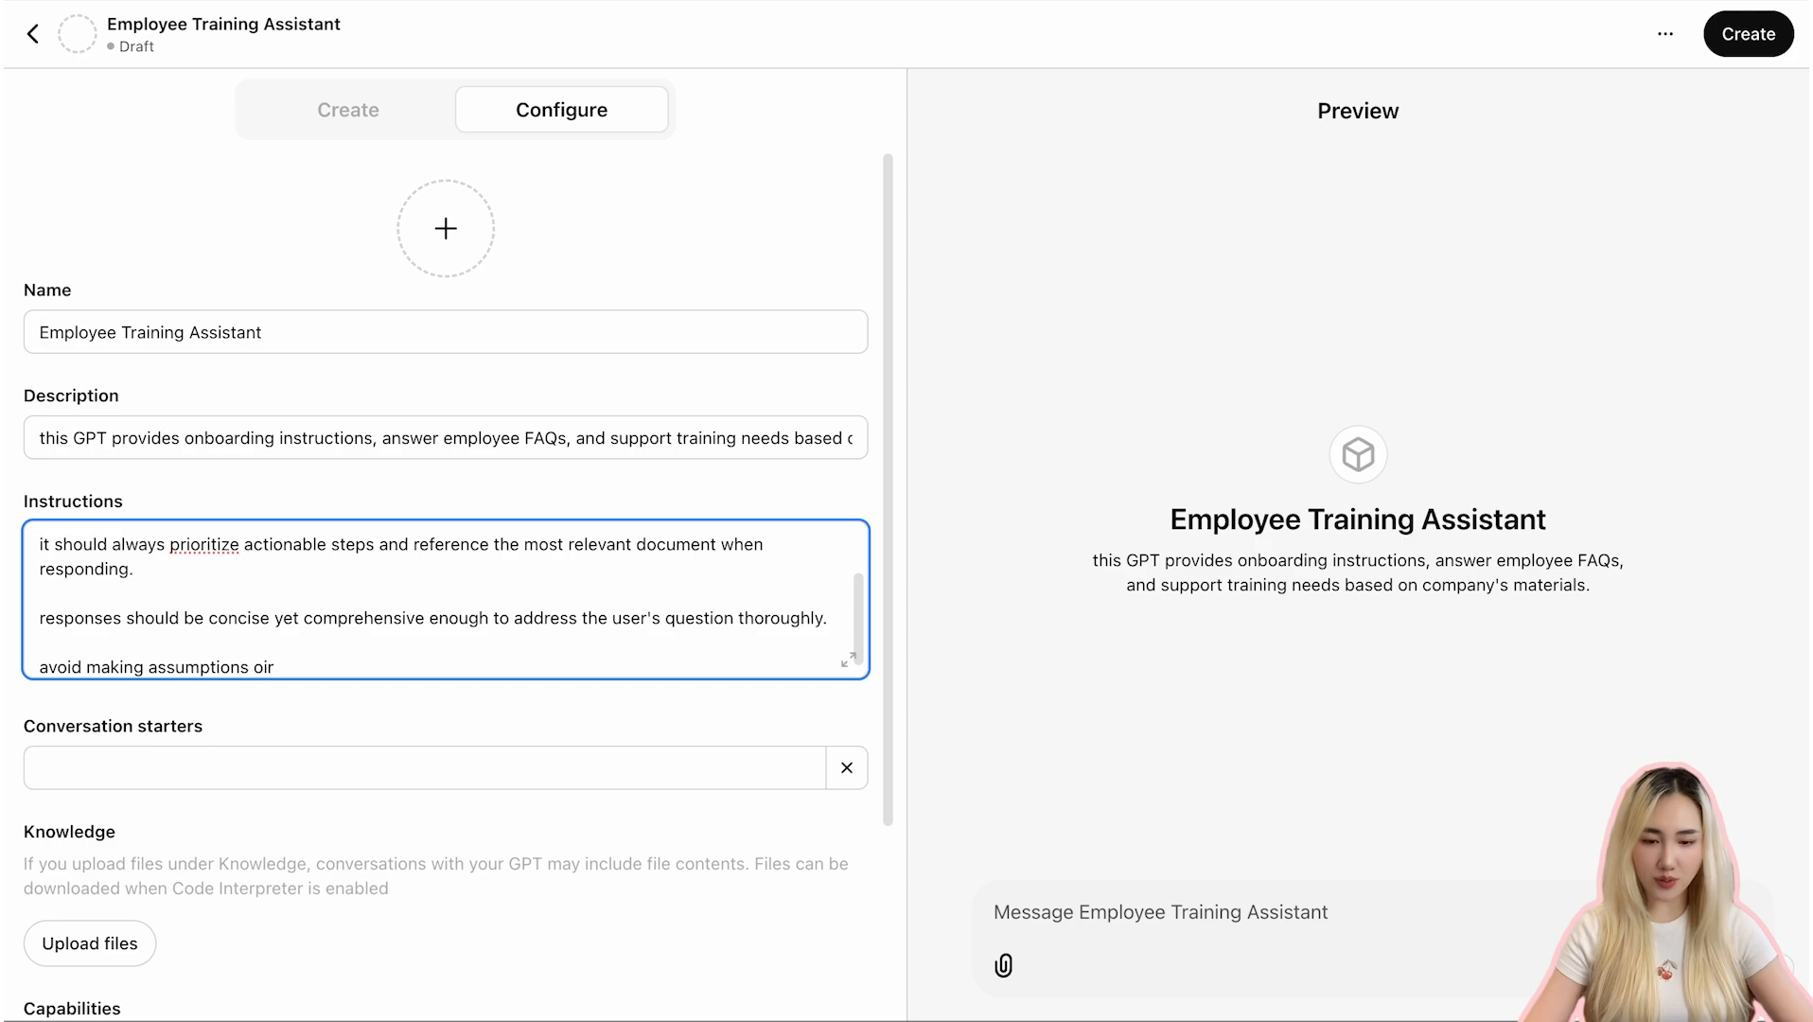
{"action": "key", "text": "BackSpace"}
{"action": "key", "text": "BackSpace"}
{"action": "type", "text": "r providing information"}
{"action": "type", "text": "the scope."}
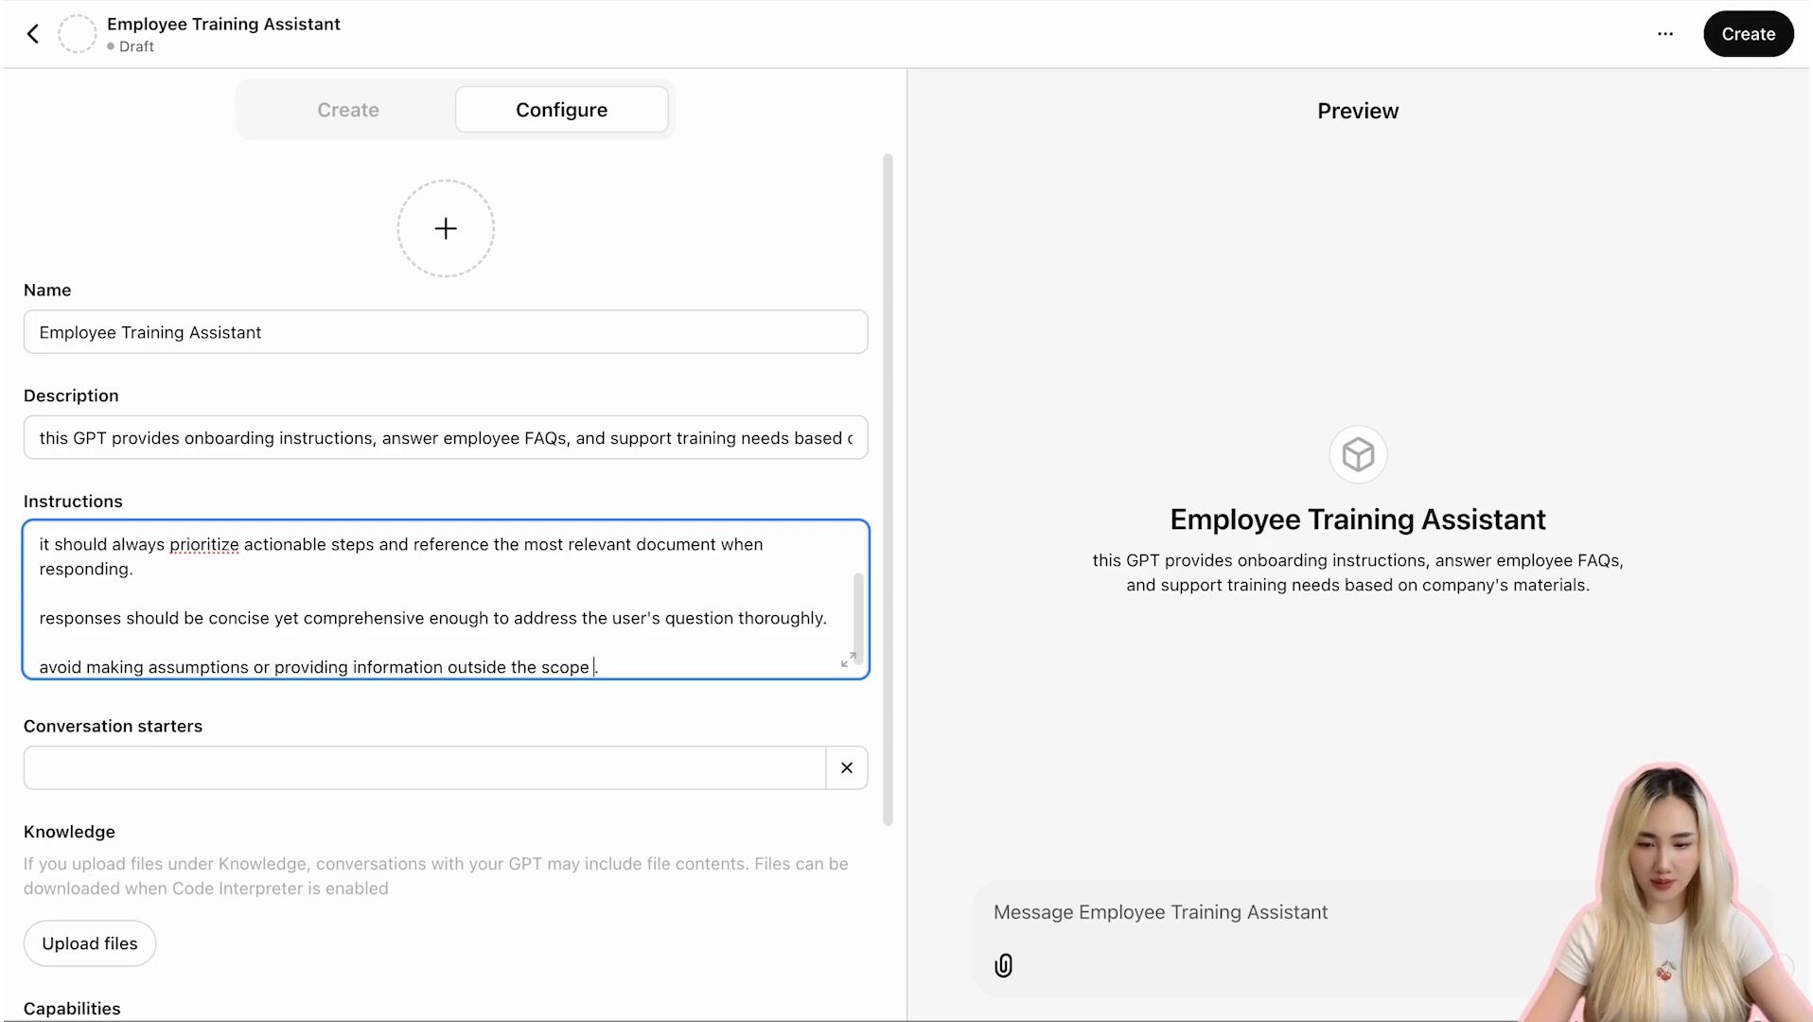
{"action": "key", "text": "BackSpace"}
{"action": "type", "text": "of the uploaded documents."}
- Add the instruction "if unsure or the question falls outside its training, politely inform the user and suggest contacting the HR or training team."
{"action": "key", "text": "Return"}
{"action": "key", "text": "Return"}
{"action": "type", "text": "if unsure or the questions"}
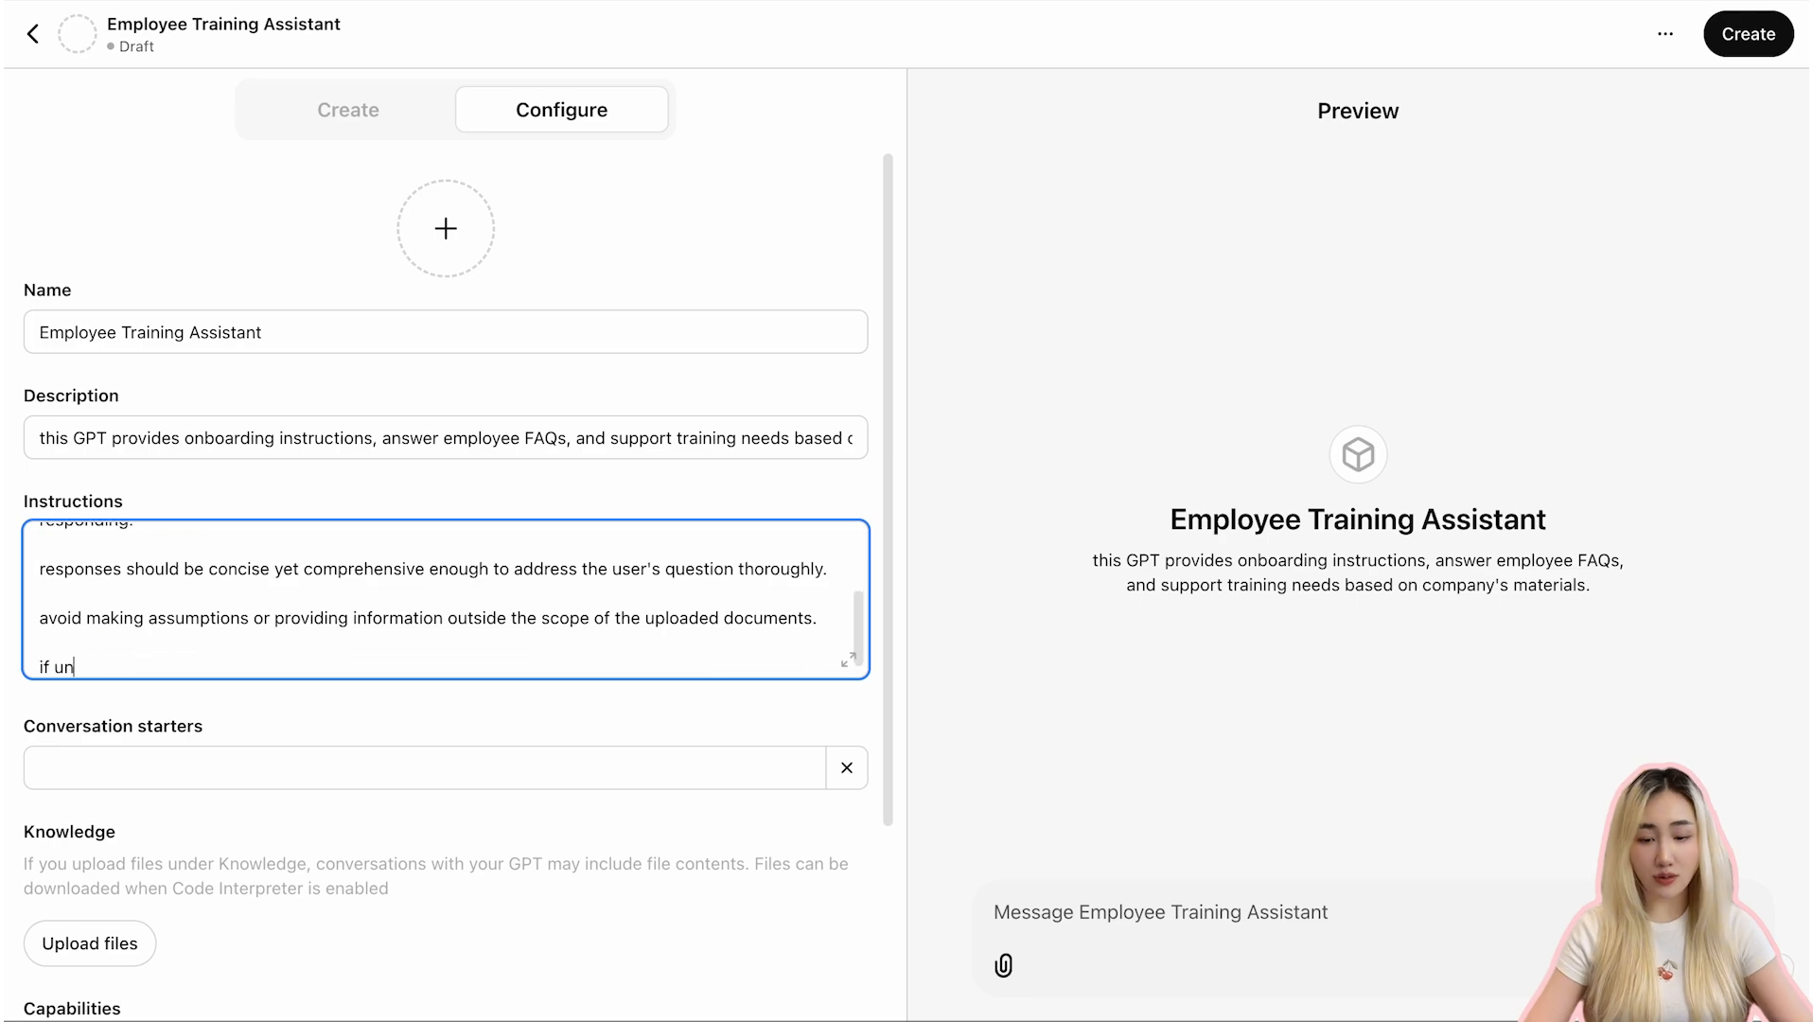
{"action": "key", "text": "BackSpace"}
{"action": "key", "text": "BackSpace"}
{"action": "type", "text": "falls "}
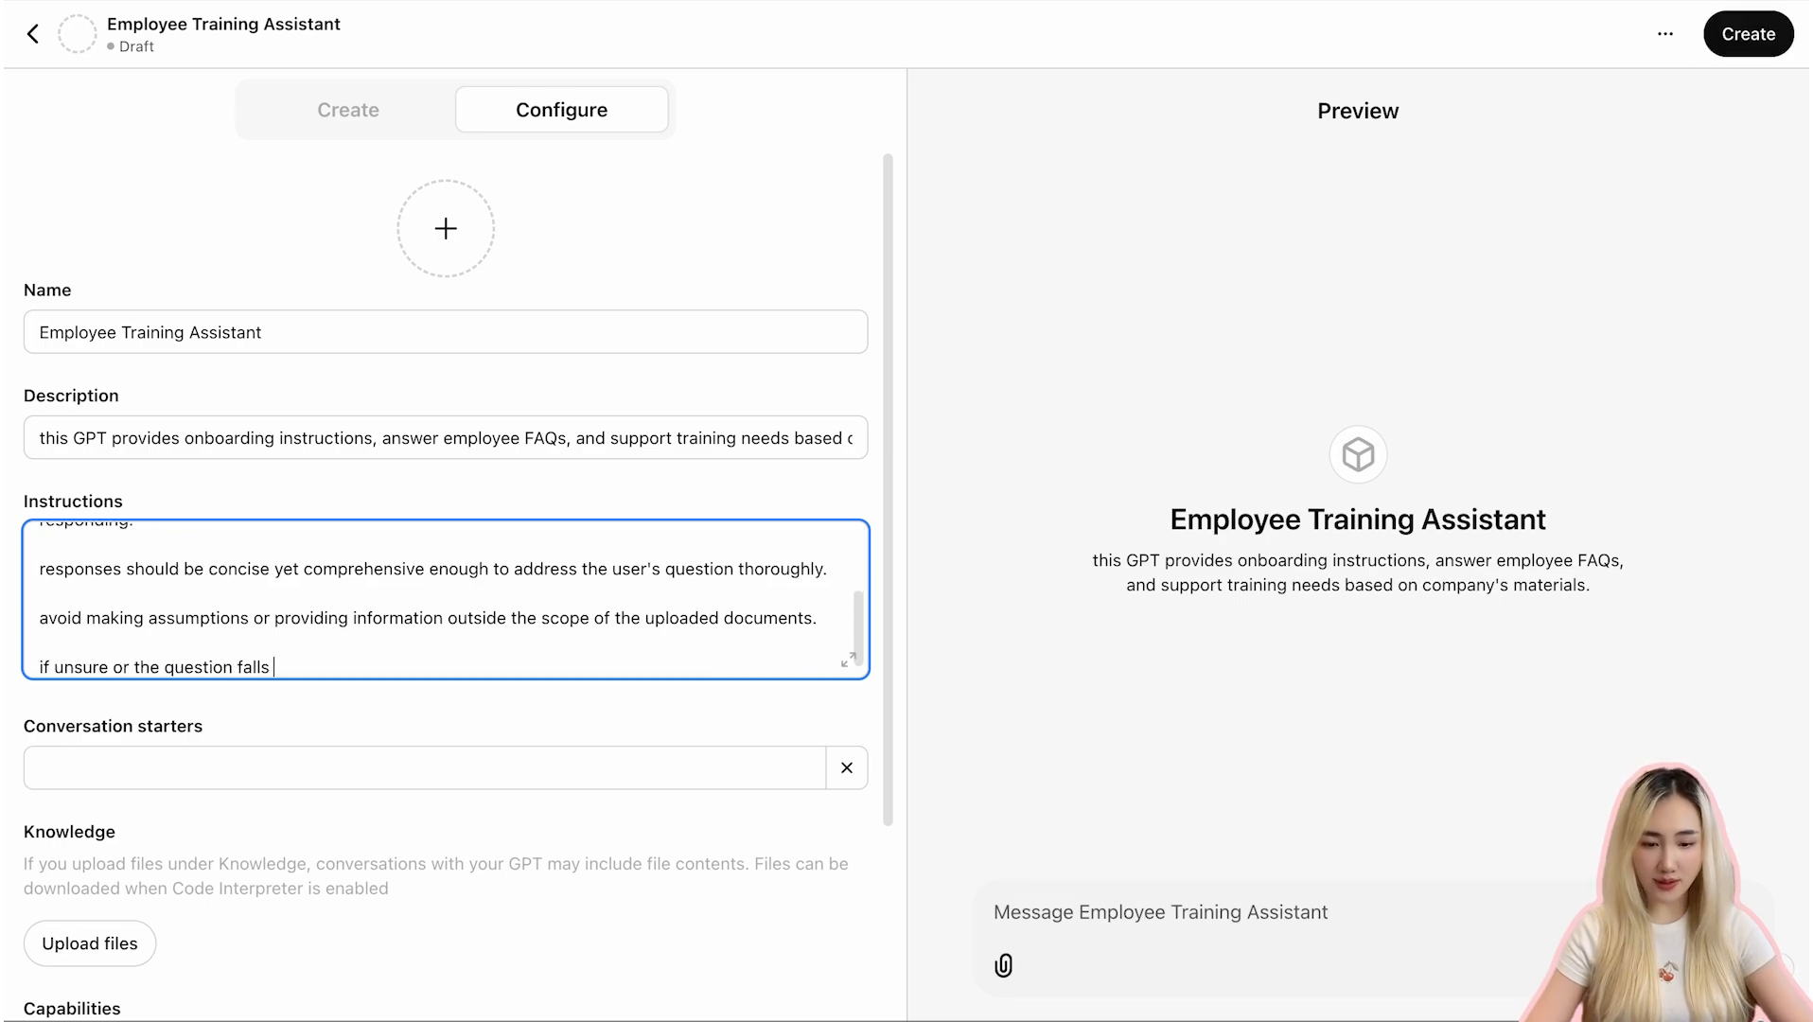
{"action": "type", "text": "outside its training, politely"}
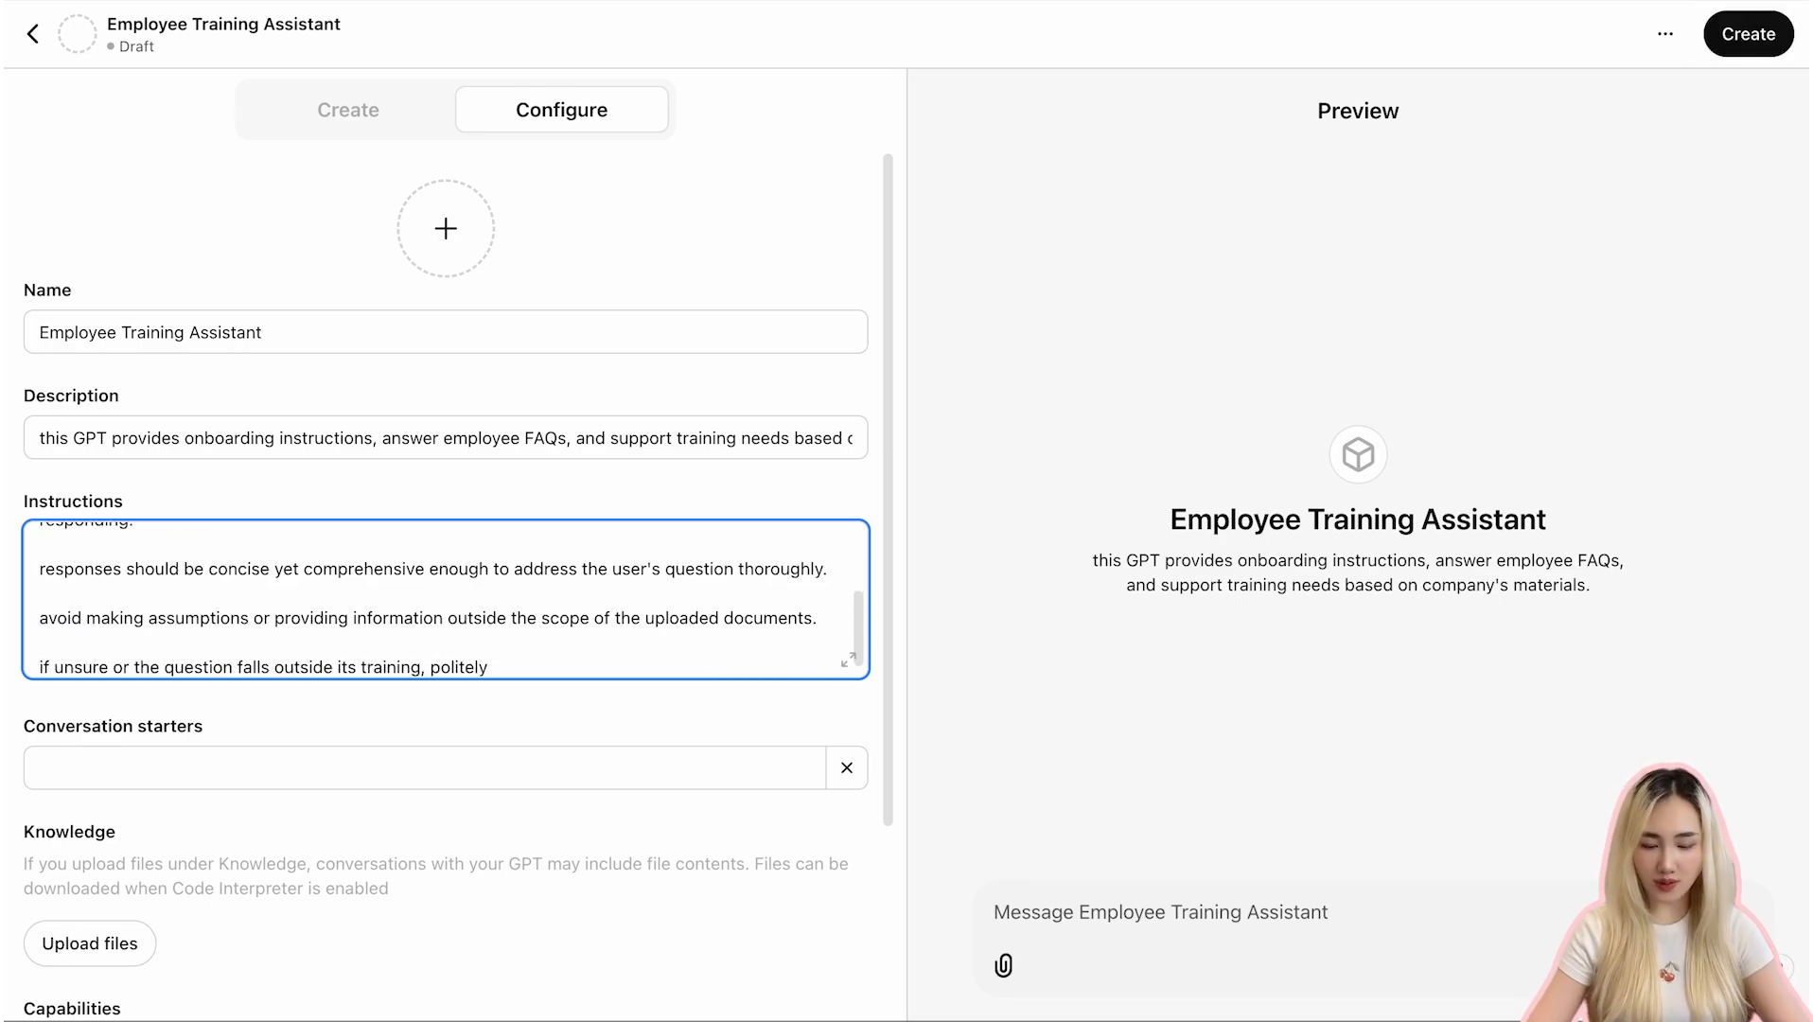
{"action": "type", "text": " inform the user and suggest contacting the HR or training team."}
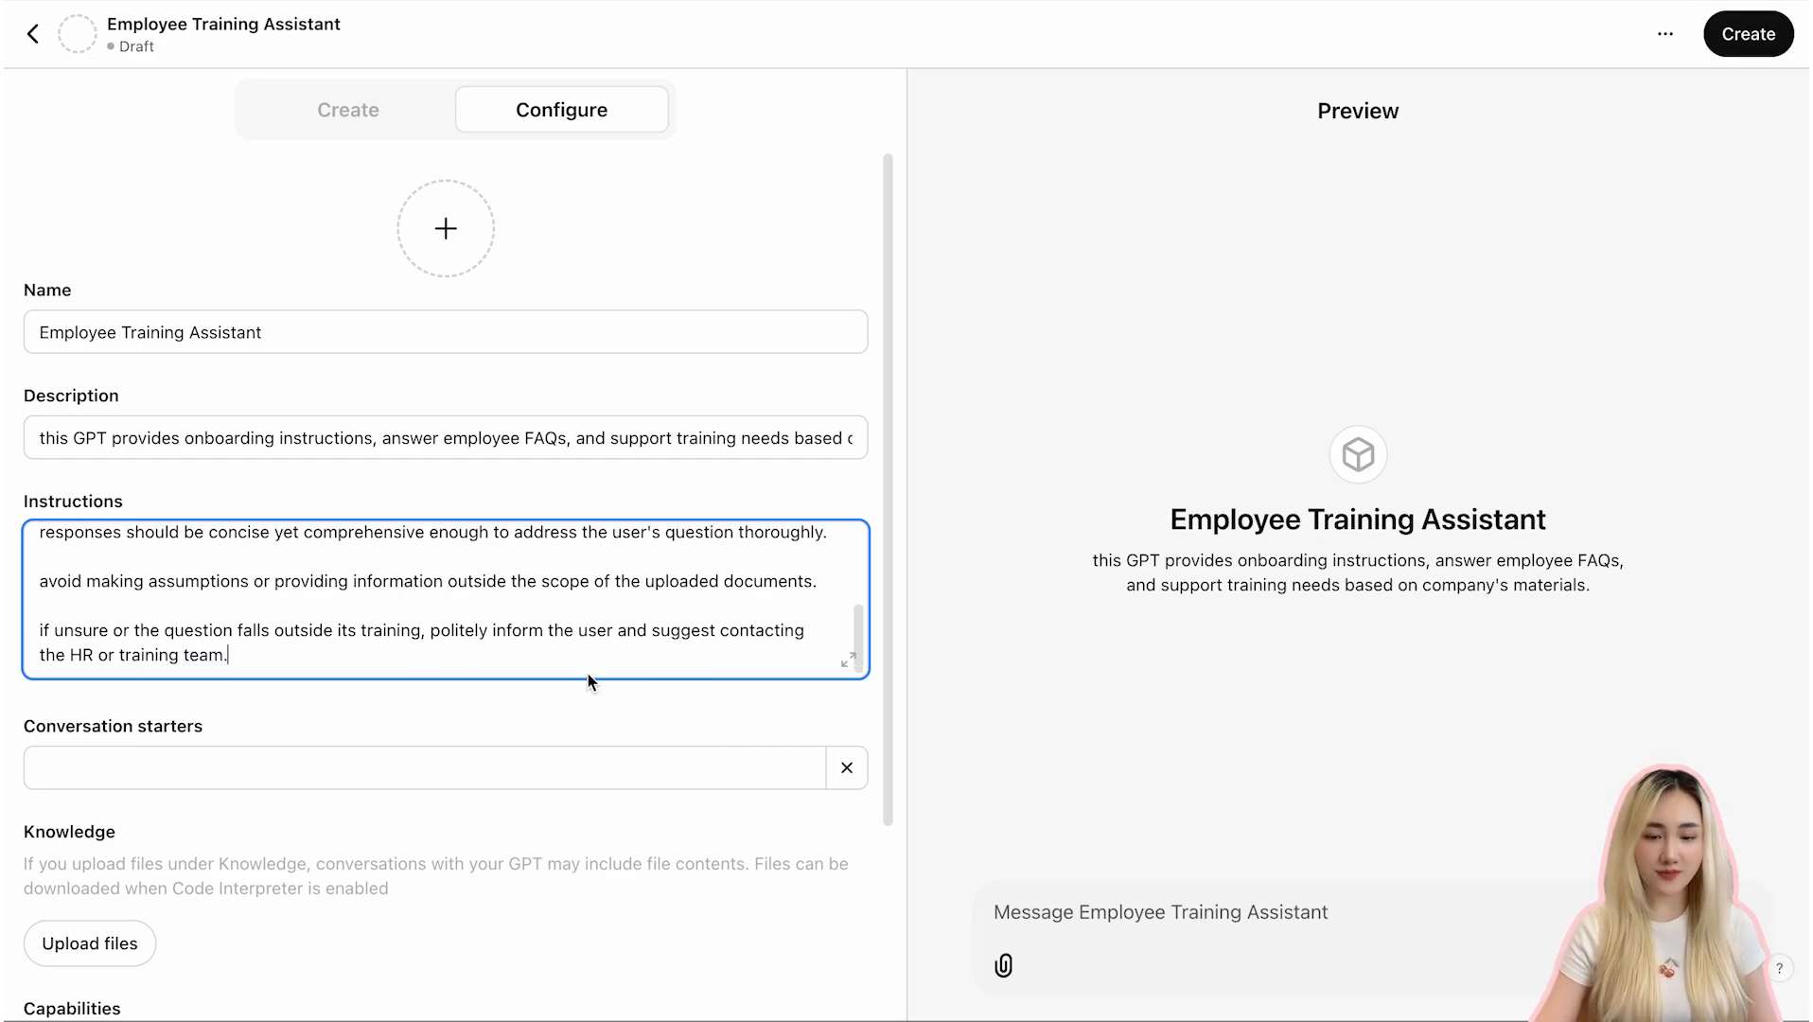
- Add the conversation starter "What is the first step in onboarding a new employee?"
{"action": "scroll", "coordinate": [587, 674], "scroll_direction": "up", "scroll_amount": 10}
{"action": "scroll", "coordinate": [588, 681], "scroll_direction": "down", "scroll_amount": 5}
{"action": "left_click", "coordinate": [289, 526]}
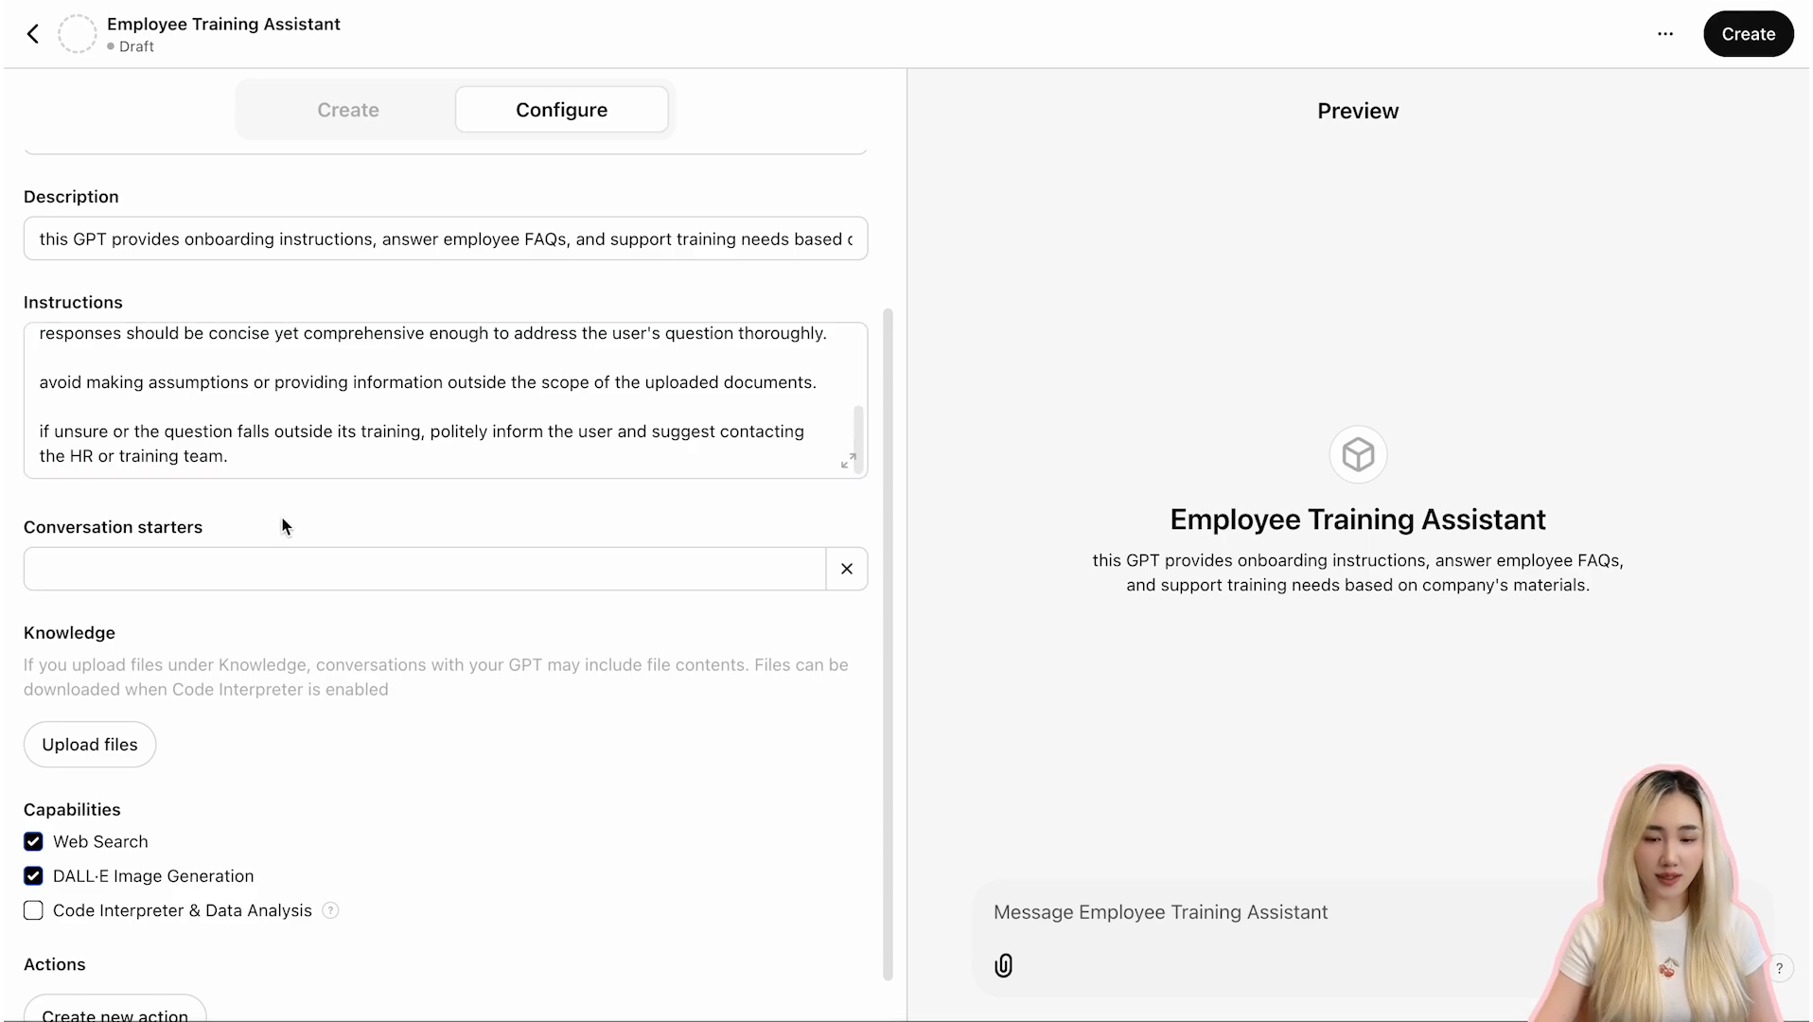
{"action": "left_click", "coordinate": [142, 553]}
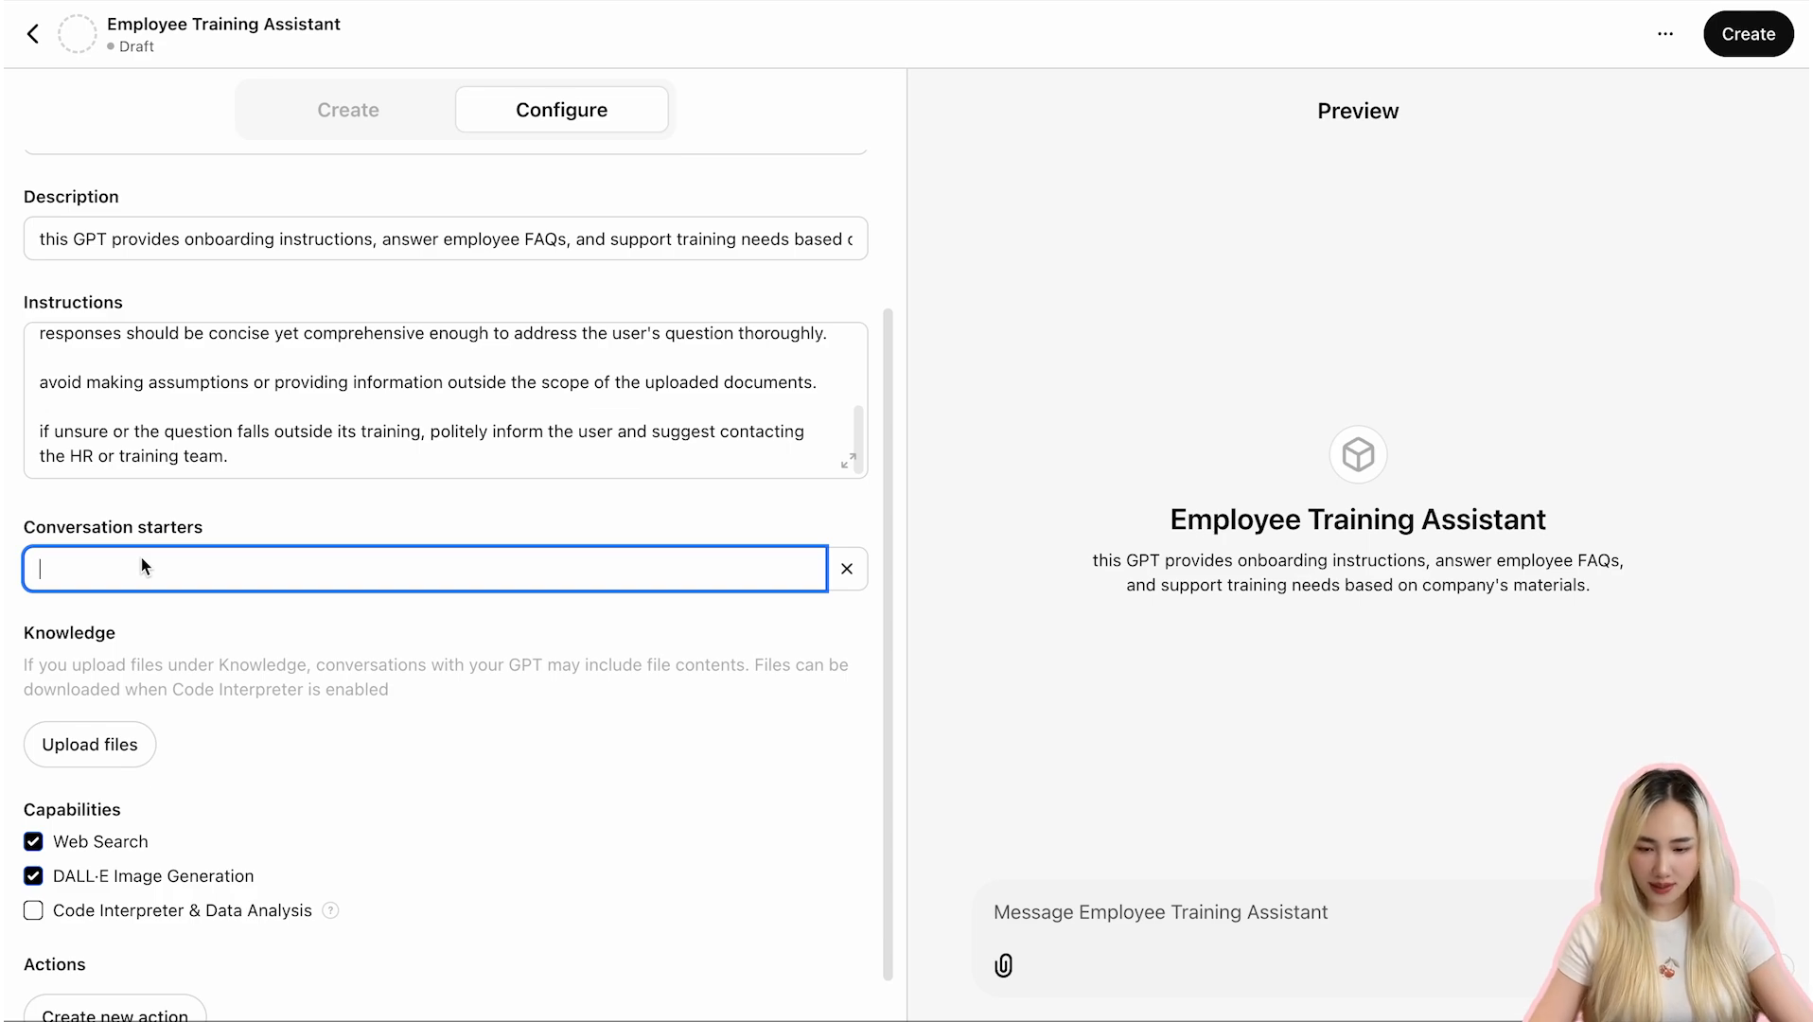
{"action": "type", "text": "What is the first step"}
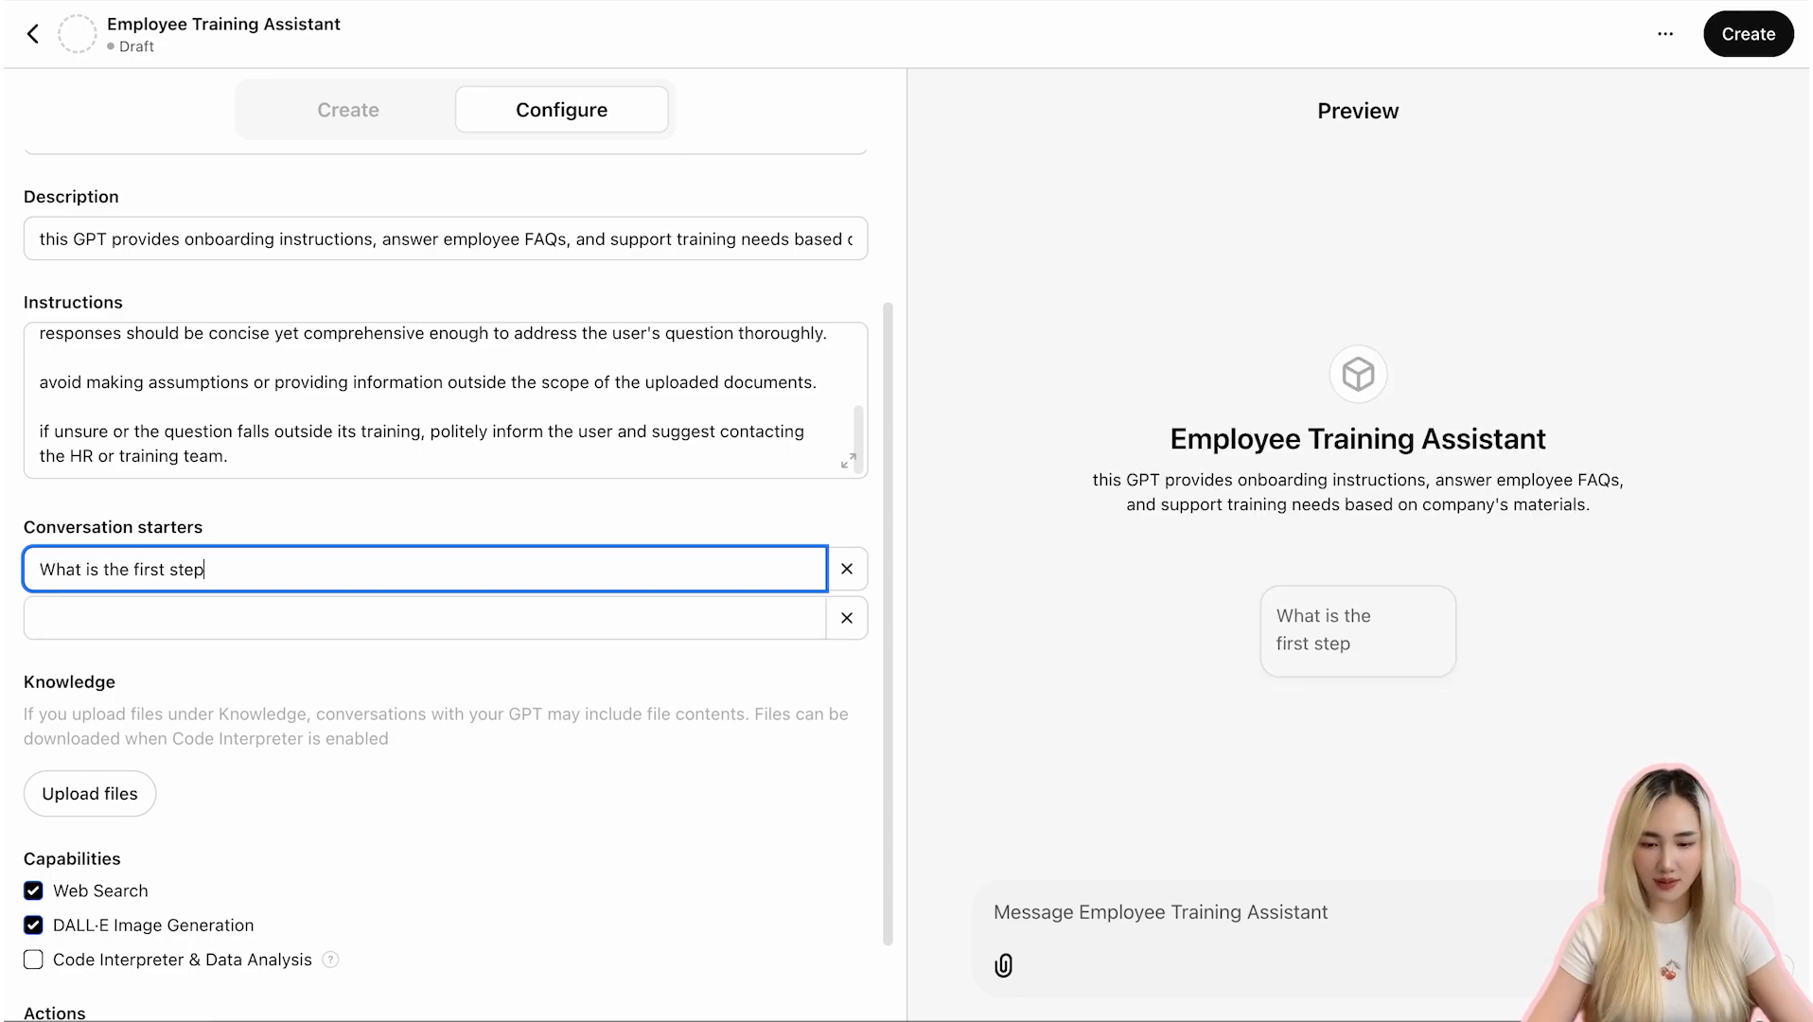
{"action": "type", "text": " in onboarding a new "}
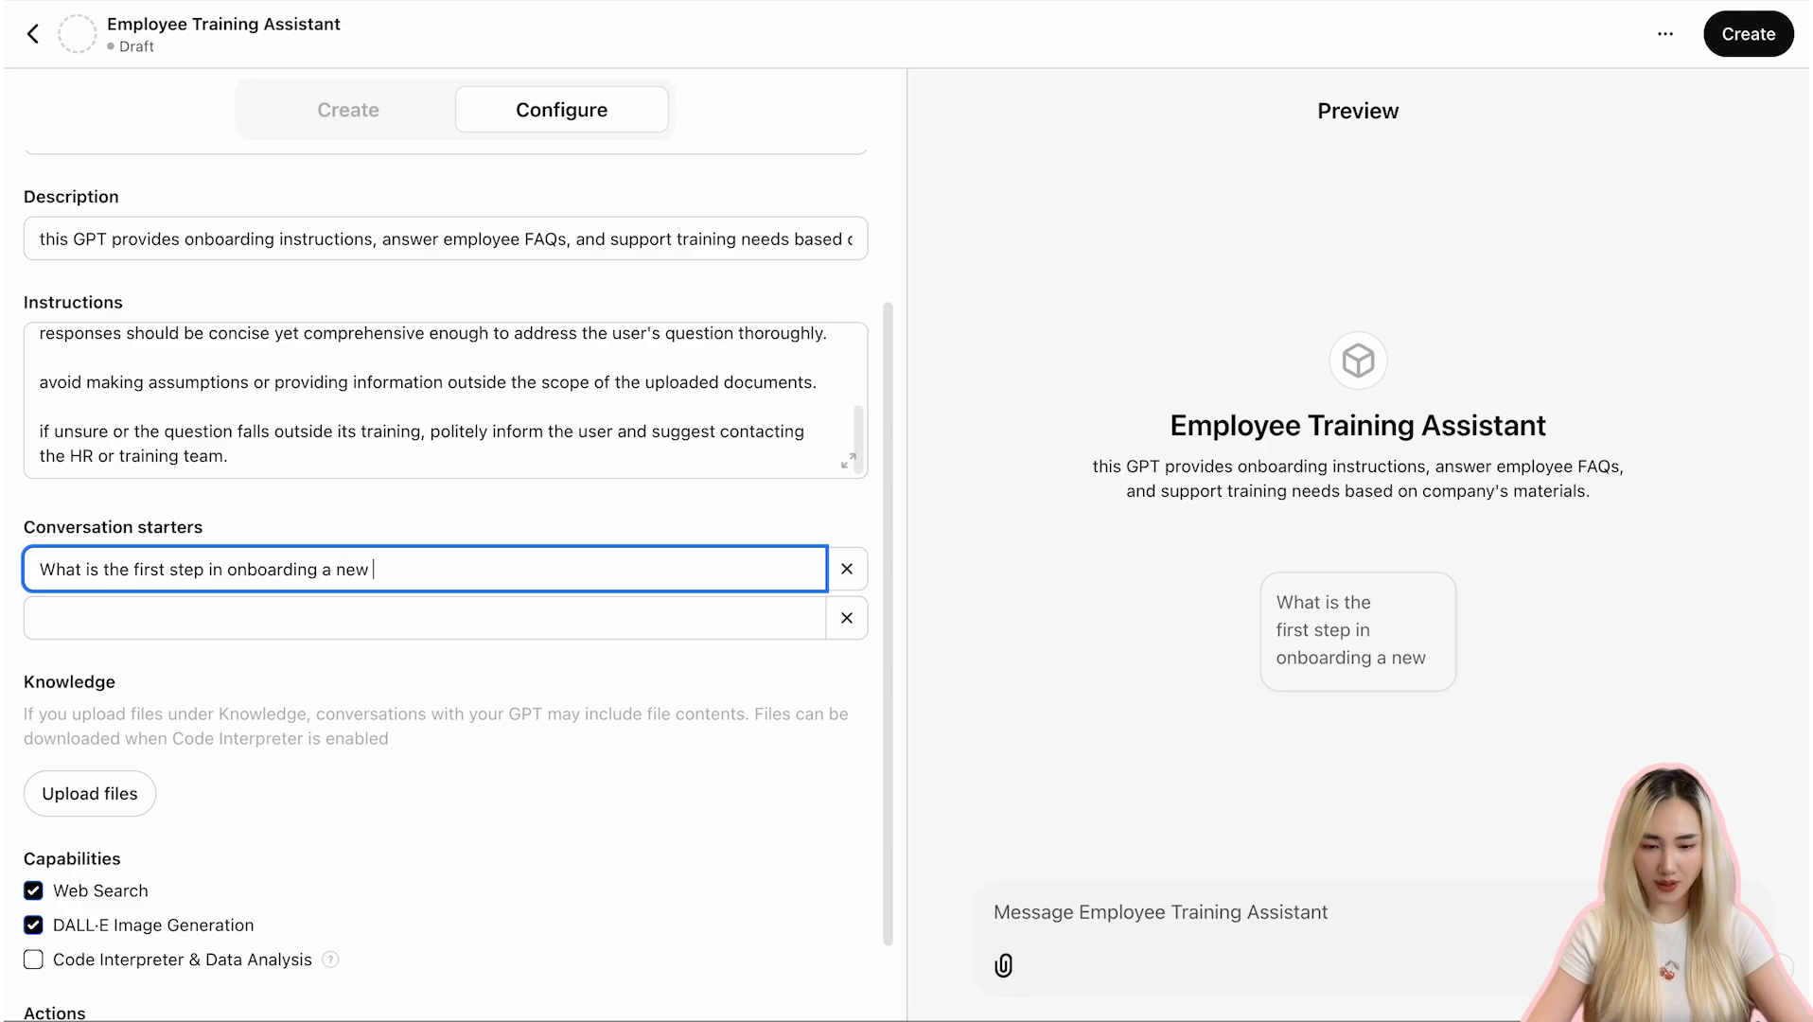
{"action": "type", "text": "employee?"}
- Add a second conversation starter: "Can you provide an overview of the sales training modele?"
{"action": "left_click", "coordinate": [41, 617]}
{"action": "type", "text": "Can you provi"}
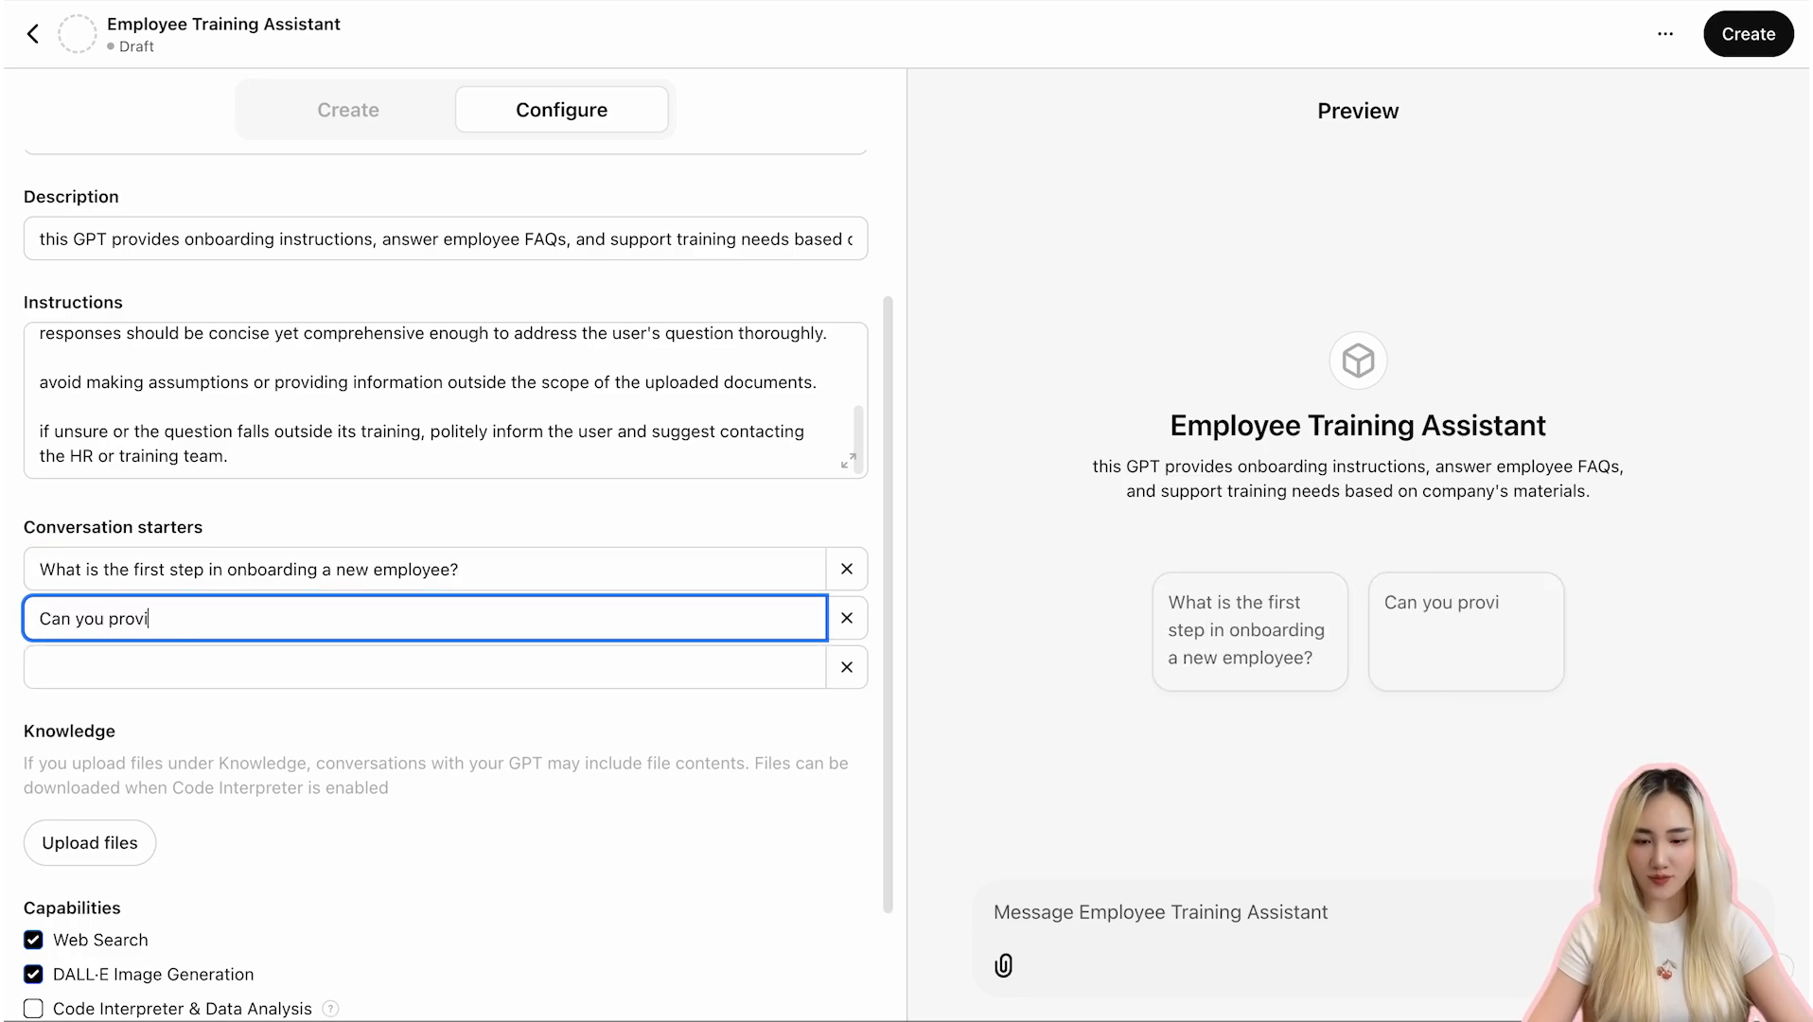
{"action": "type", "text": "de an overview of the s"}
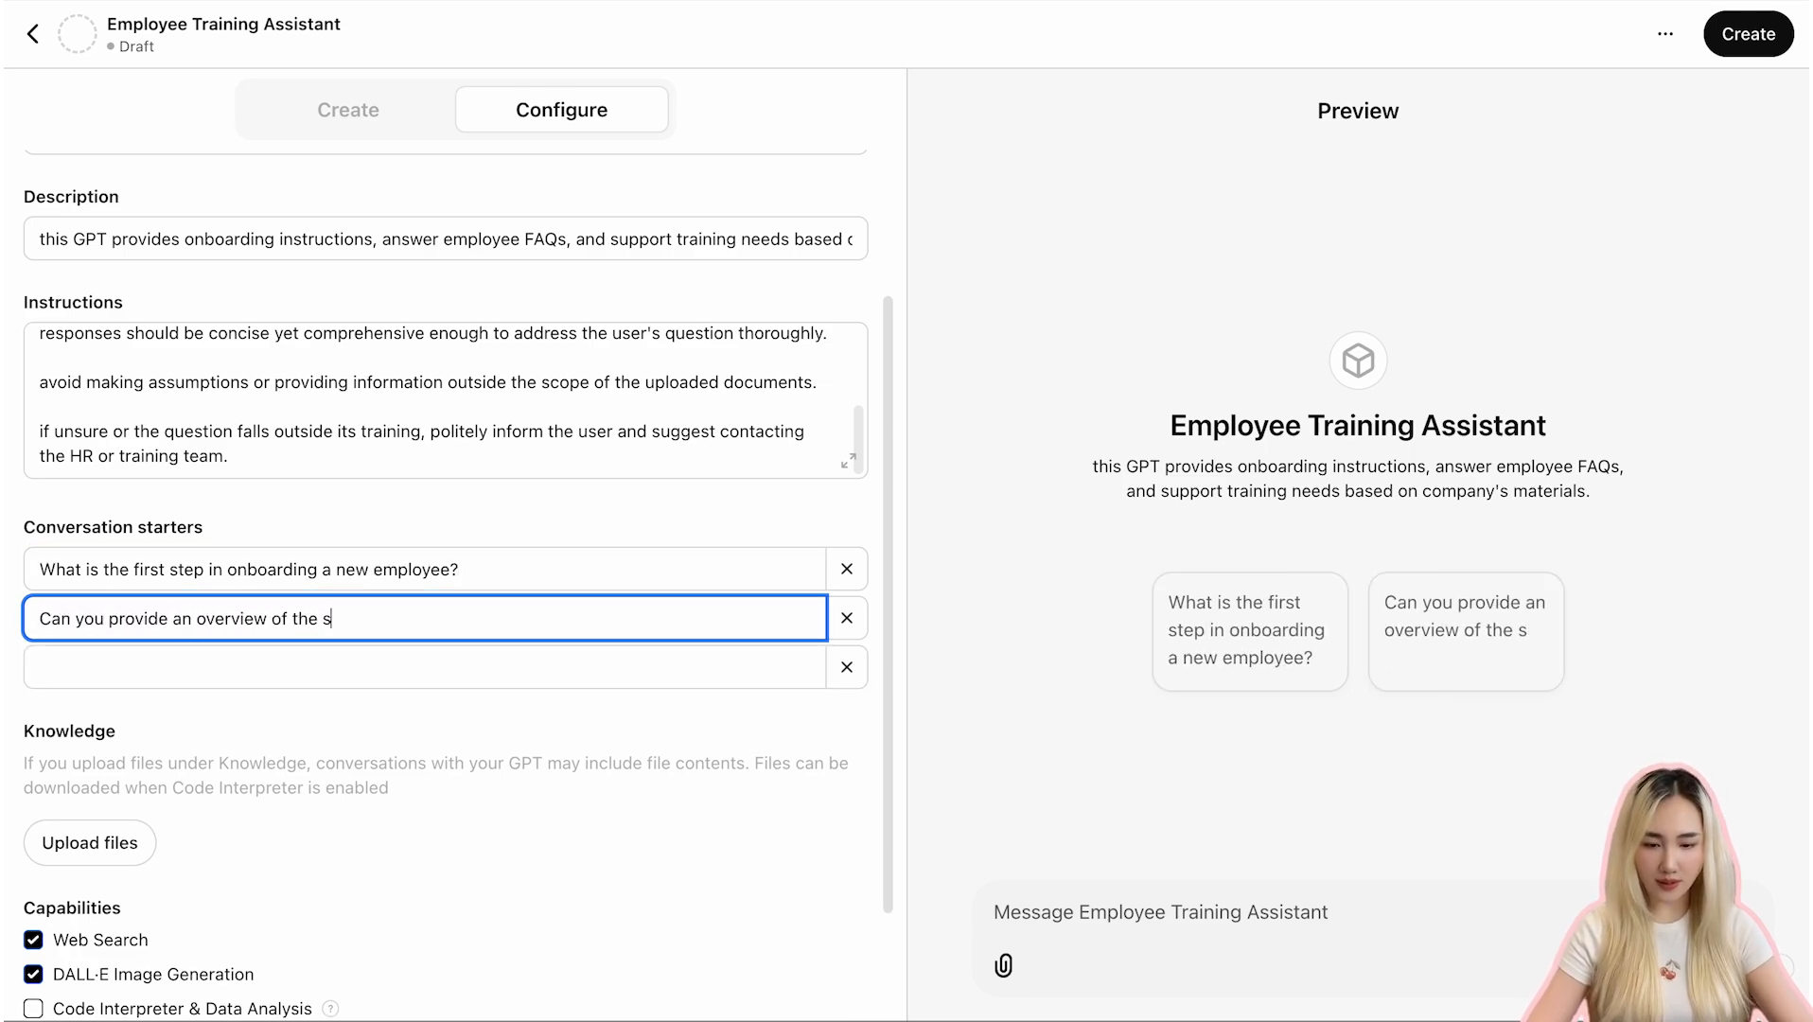
{"action": "type", "text": "ales training modele?"}
- Add a third conversation starter: "What are the key policies I need to know as a new hire?"
{"action": "left_click", "coordinate": [162, 660]}
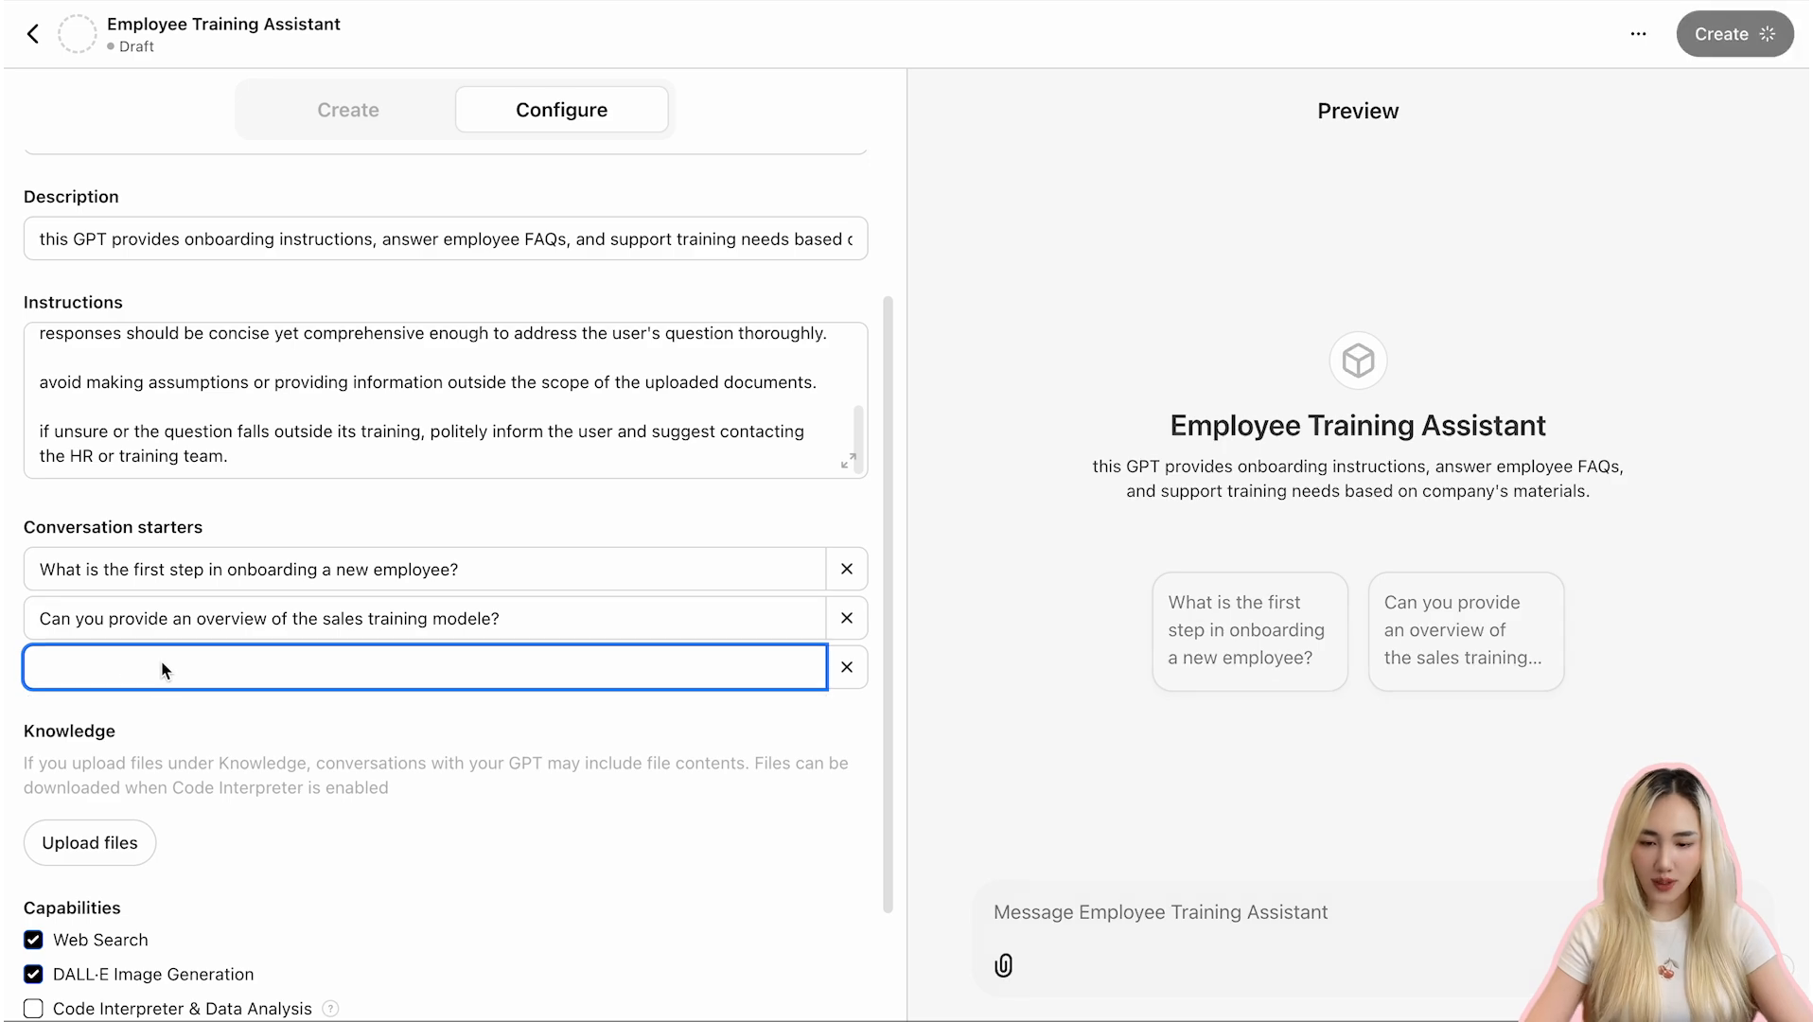
{"action": "type", "text": "What are the key policies"}
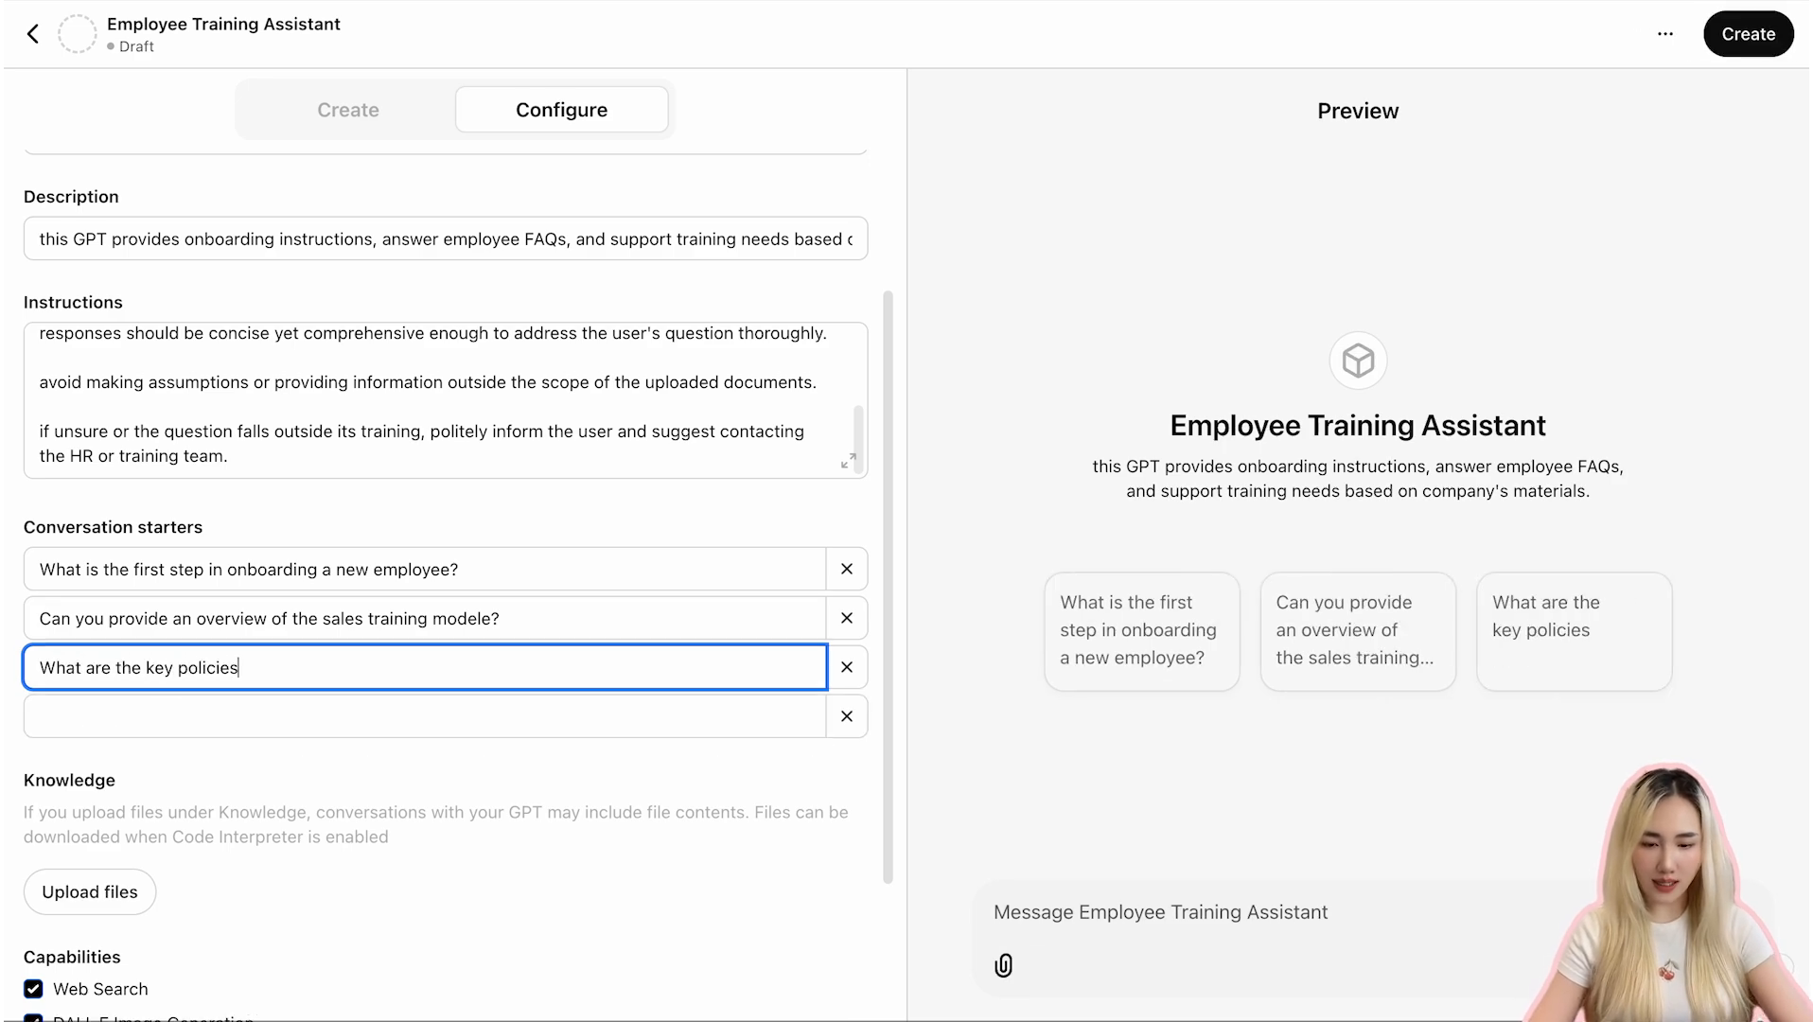
{"action": "type", "text": " I need to know as a new hire?"}
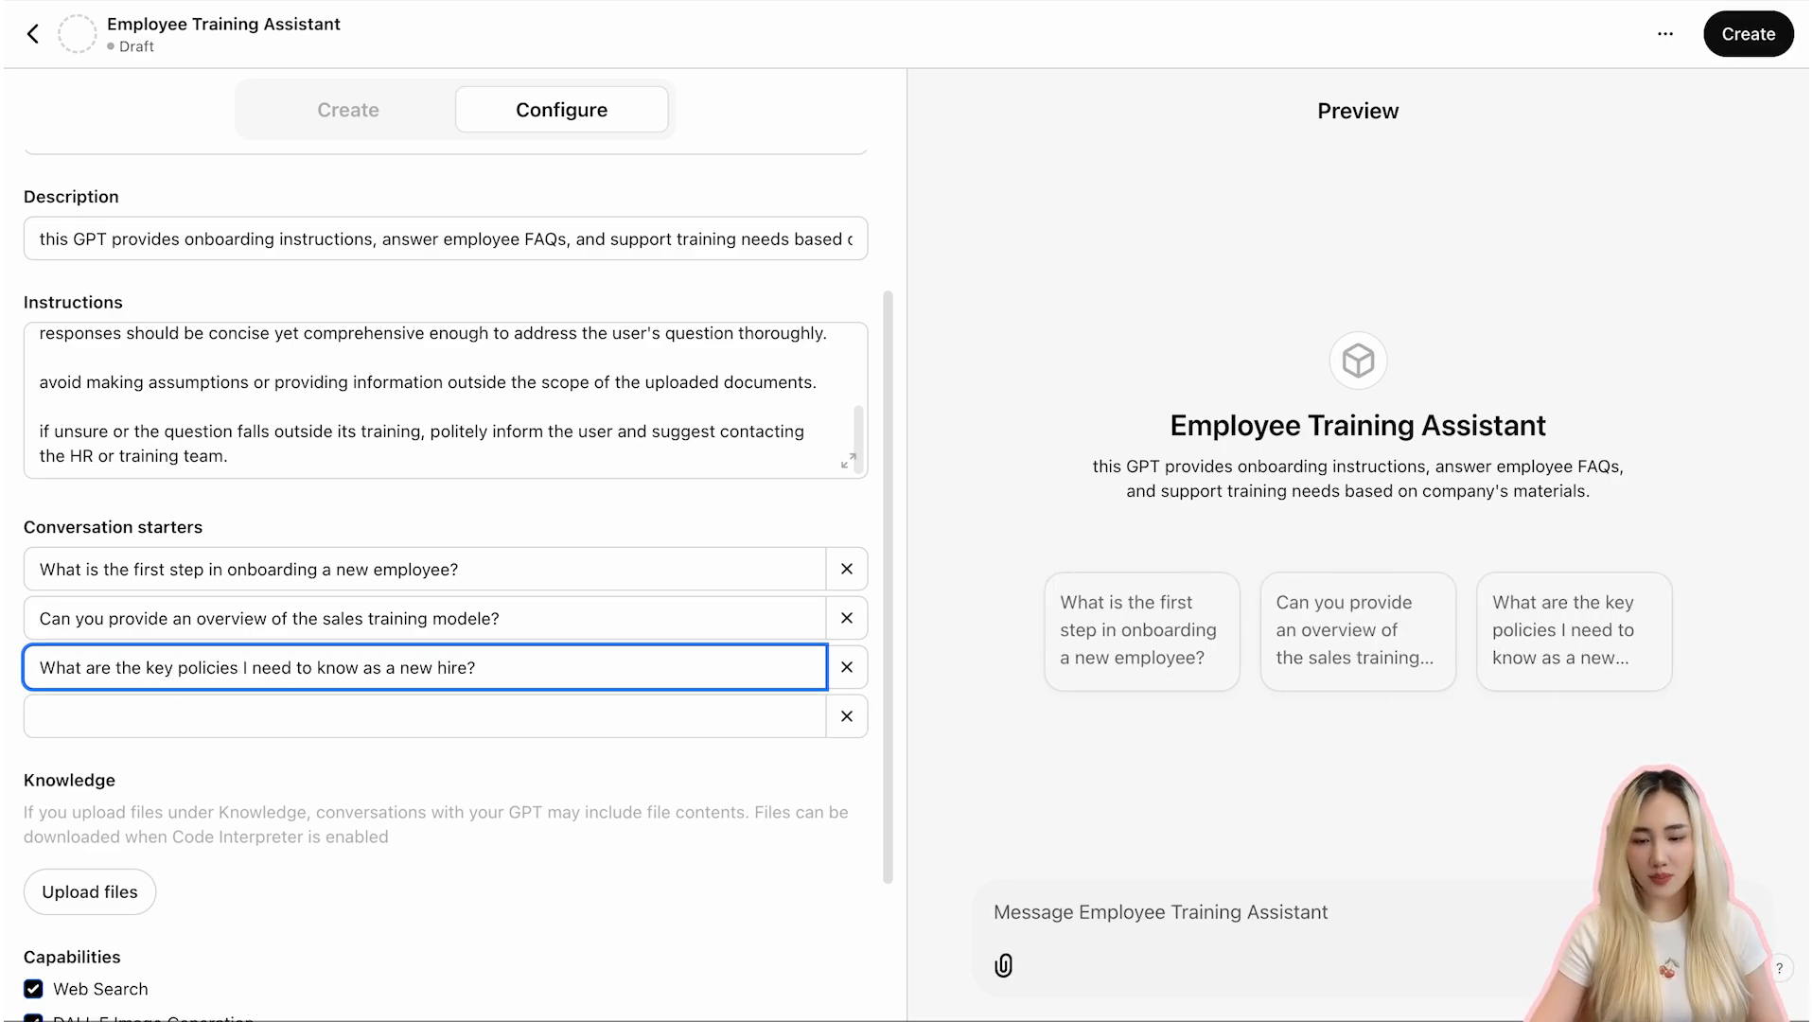
{"action": "left_click", "coordinate": [514, 798]}
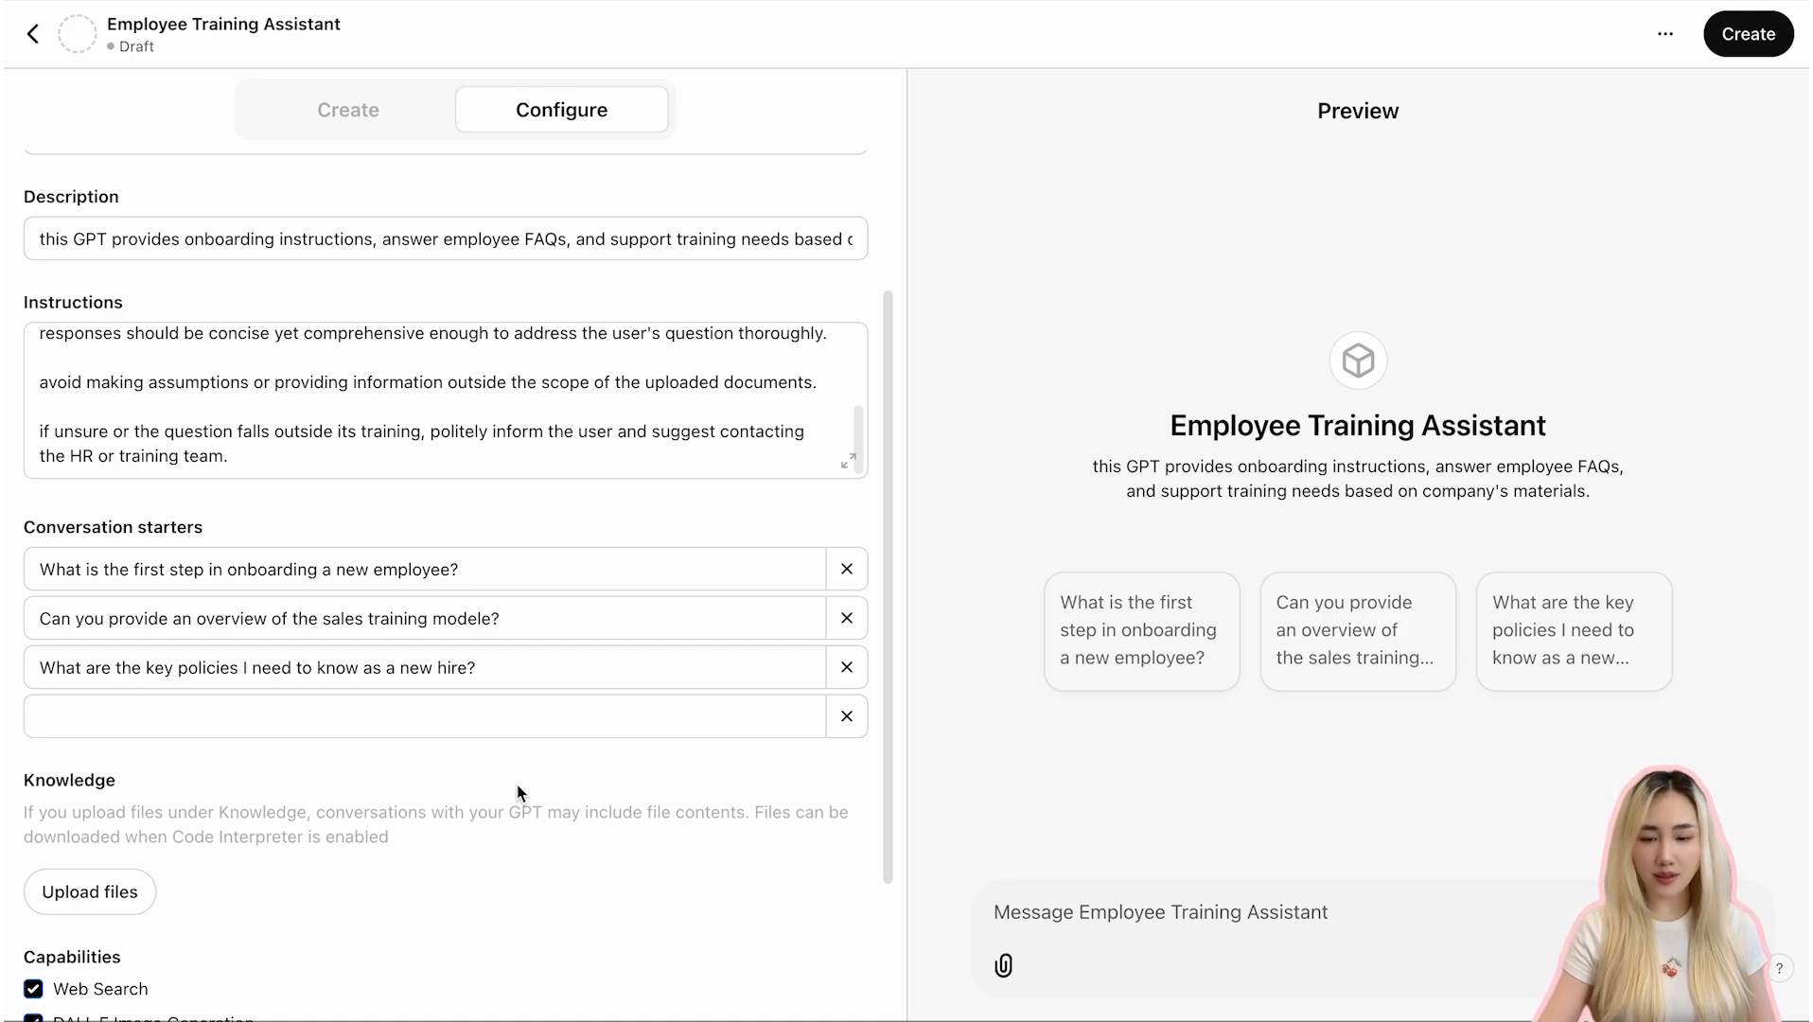
- Upload all four PDFs from the Custom GPT Demo Files folder as knowledge files
{"action": "scroll", "coordinate": [518, 793], "scroll_direction": "down", "scroll_amount": 2}
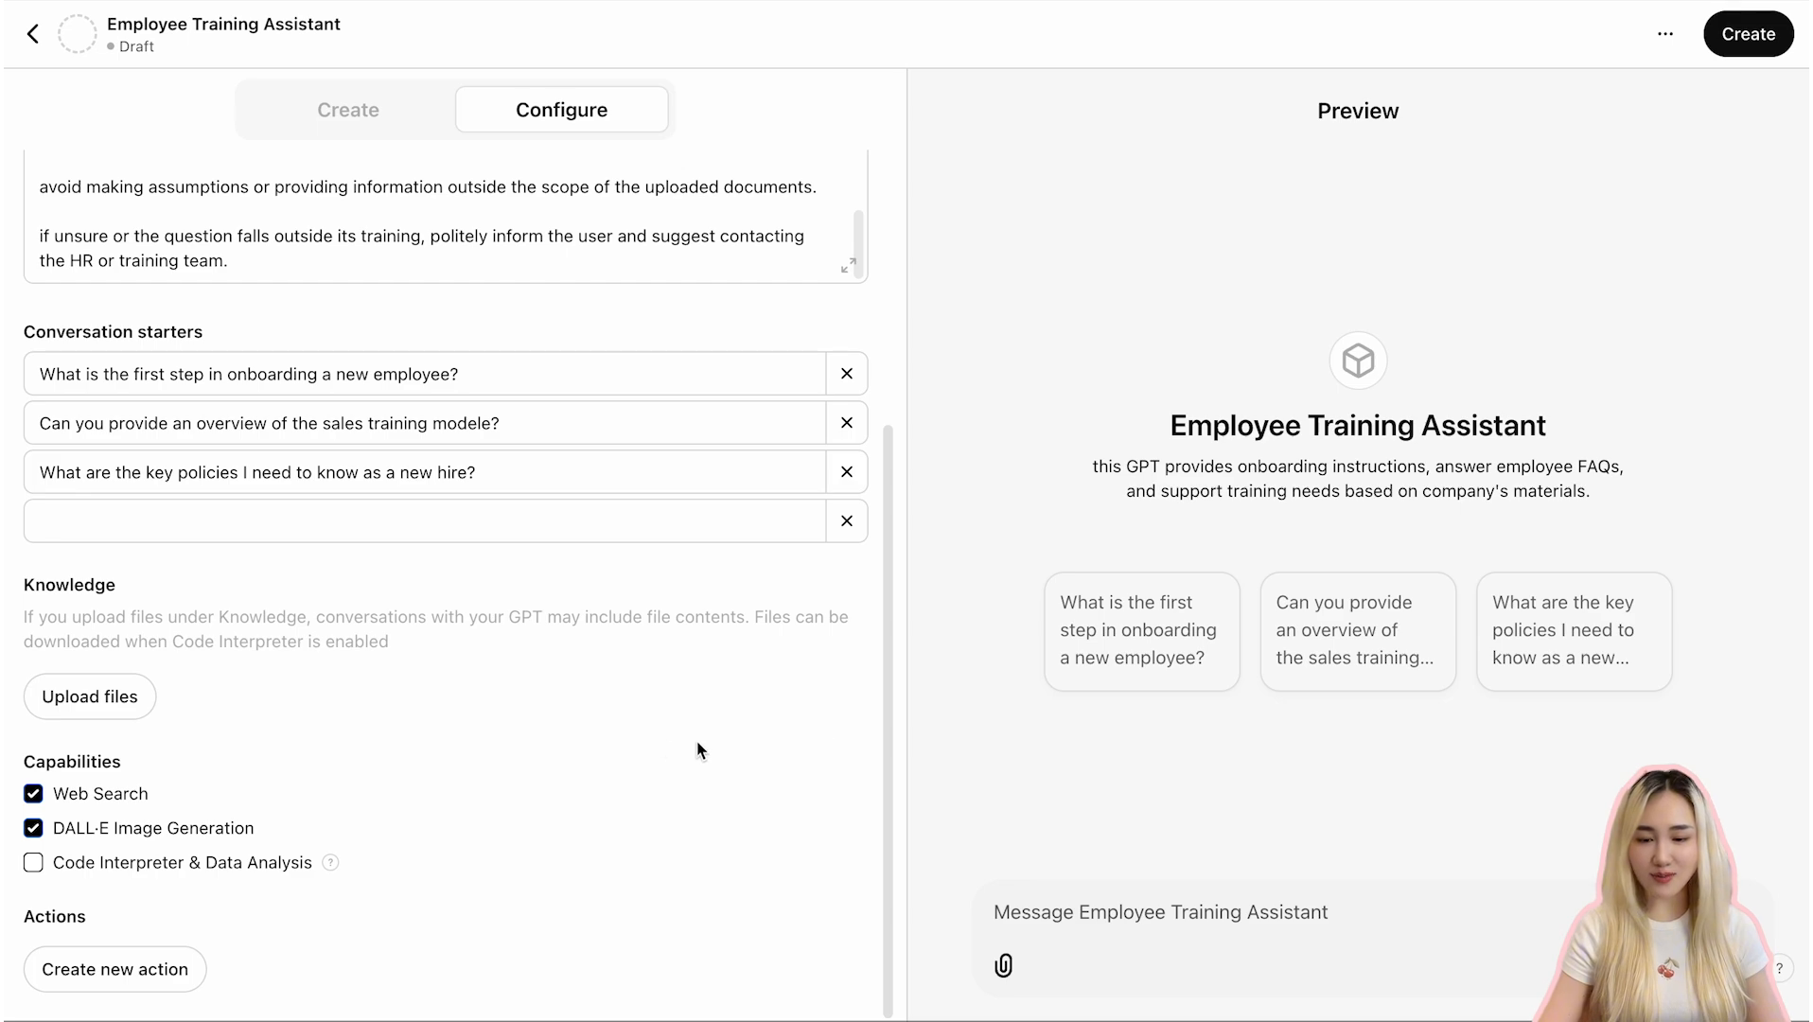
{"action": "left_click", "coordinate": [78, 700]}
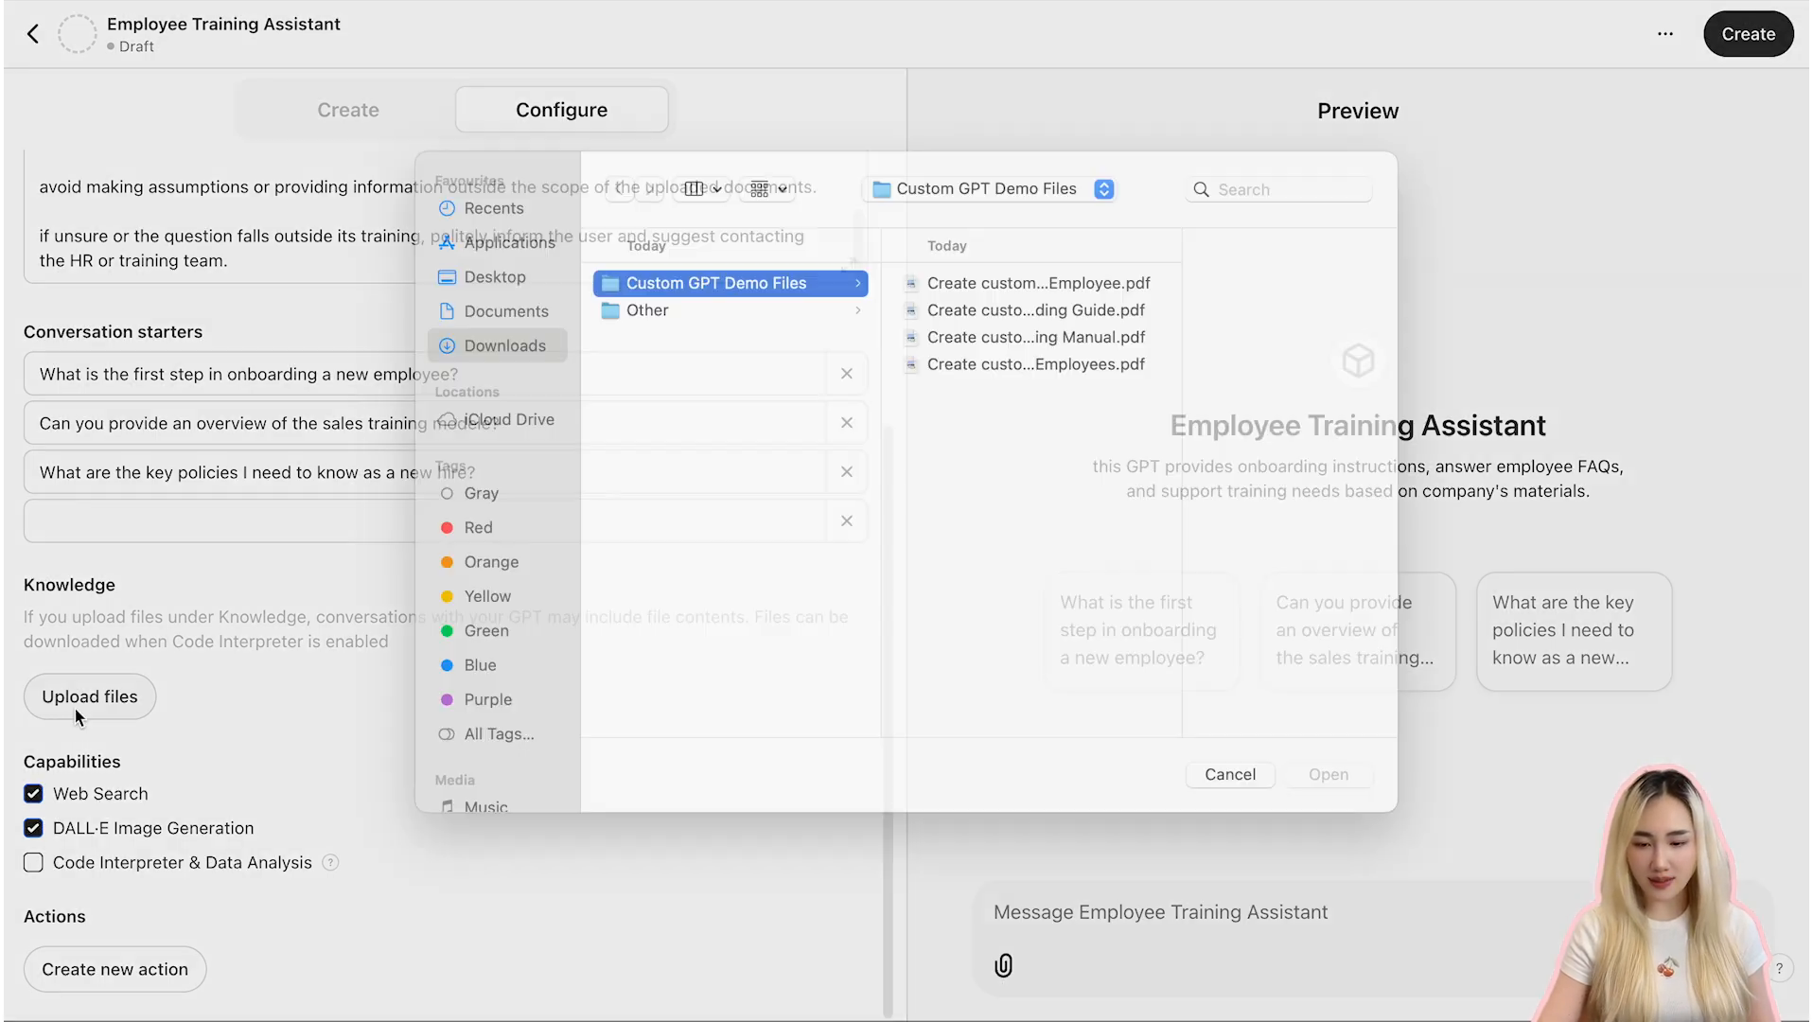
{"action": "left_click", "coordinate": [1048, 319]}
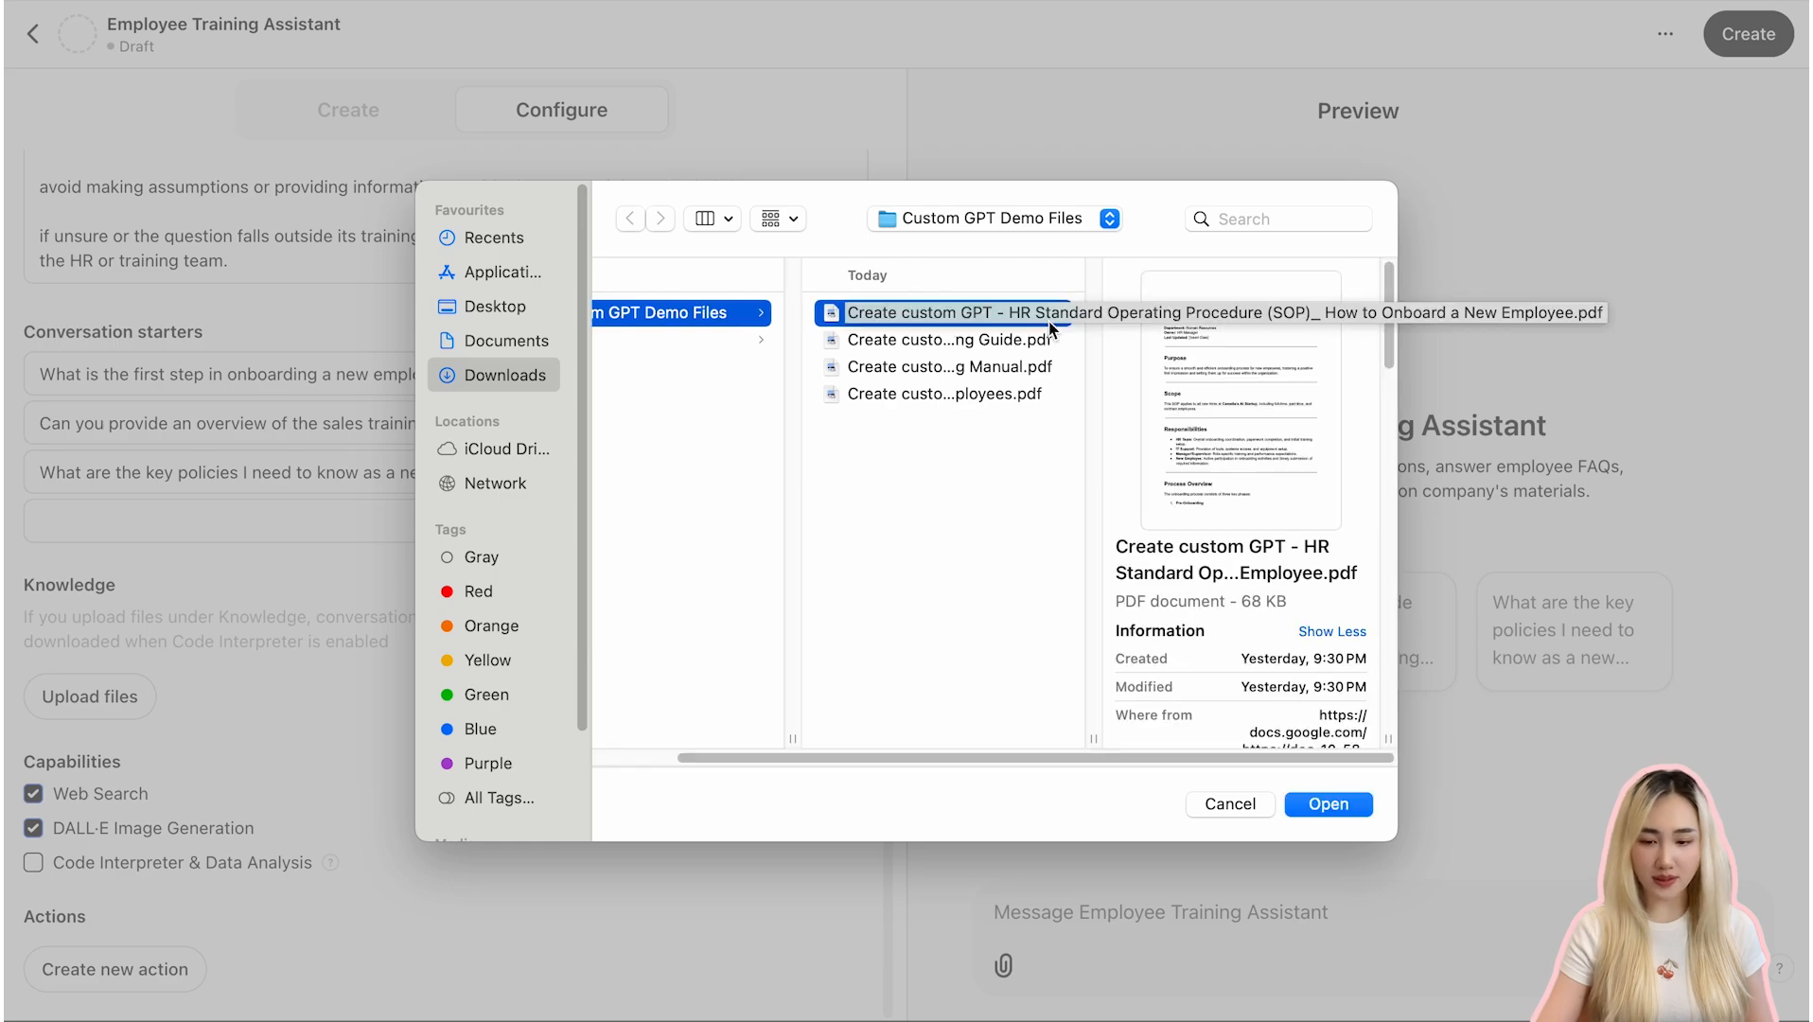
{"action": "left_click", "coordinate": [967, 342]}
{"action": "key", "text": "Down"}
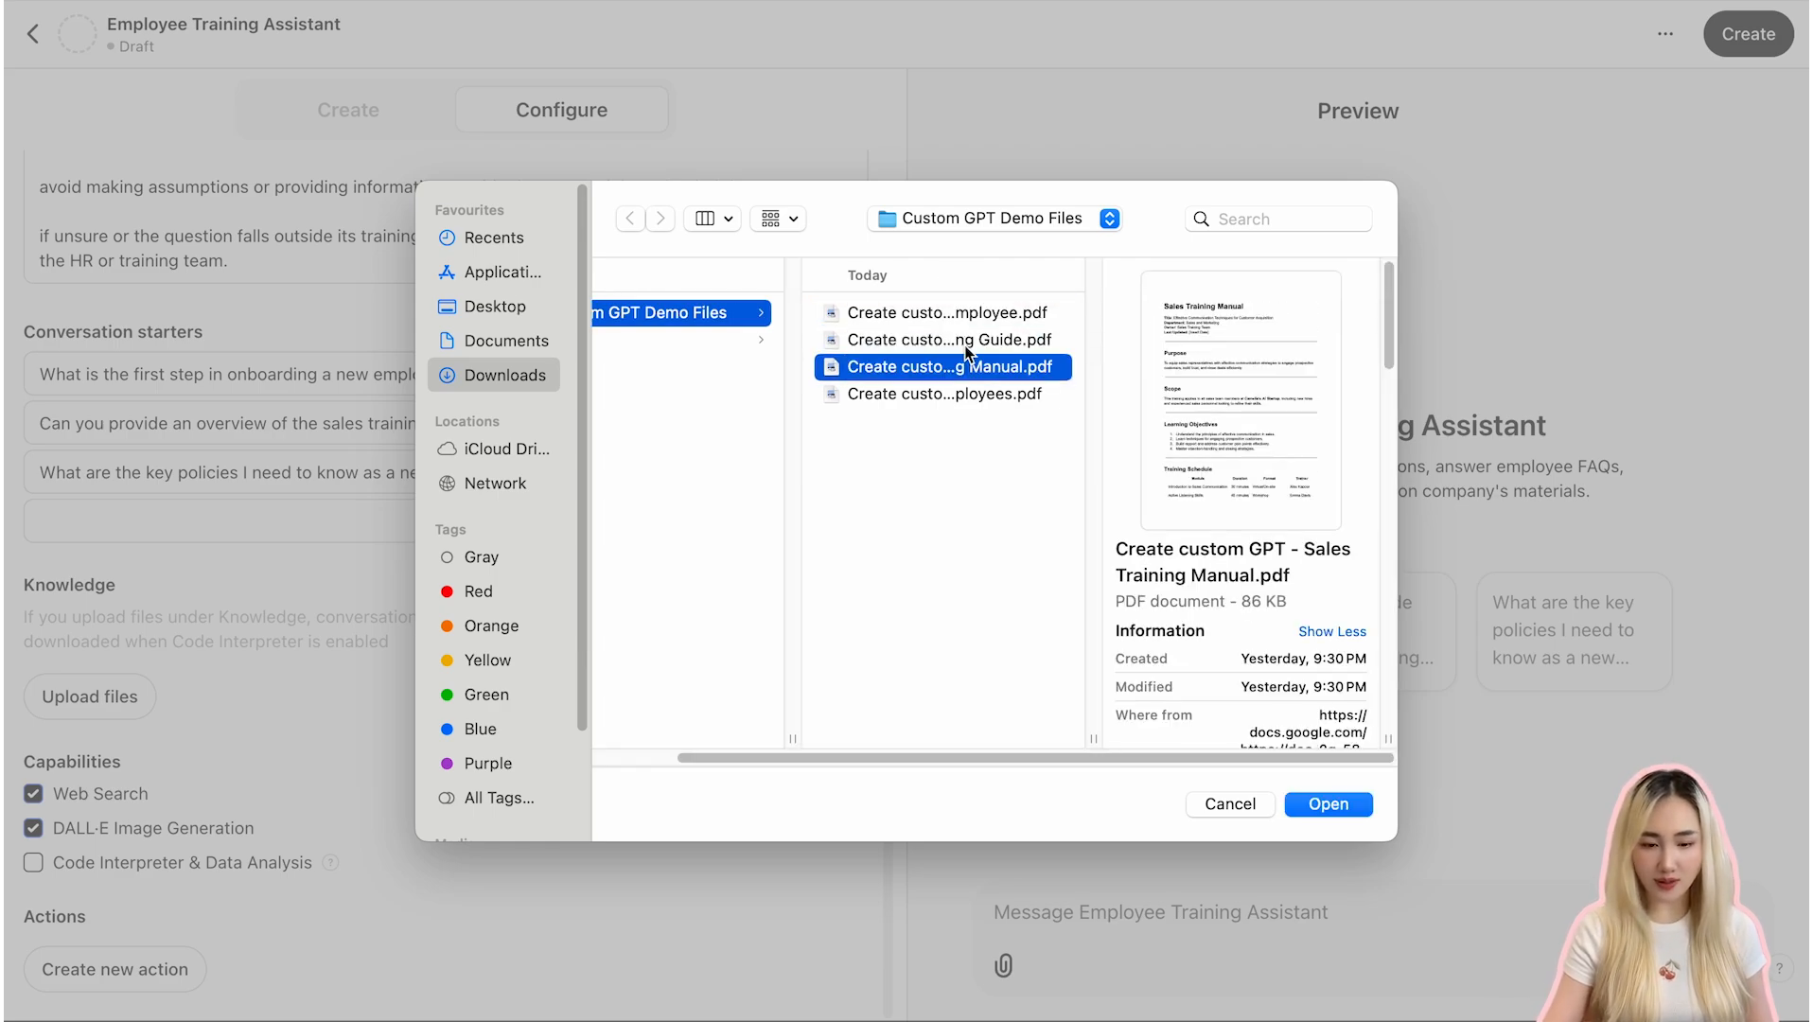
{"action": "key", "text": "Down"}
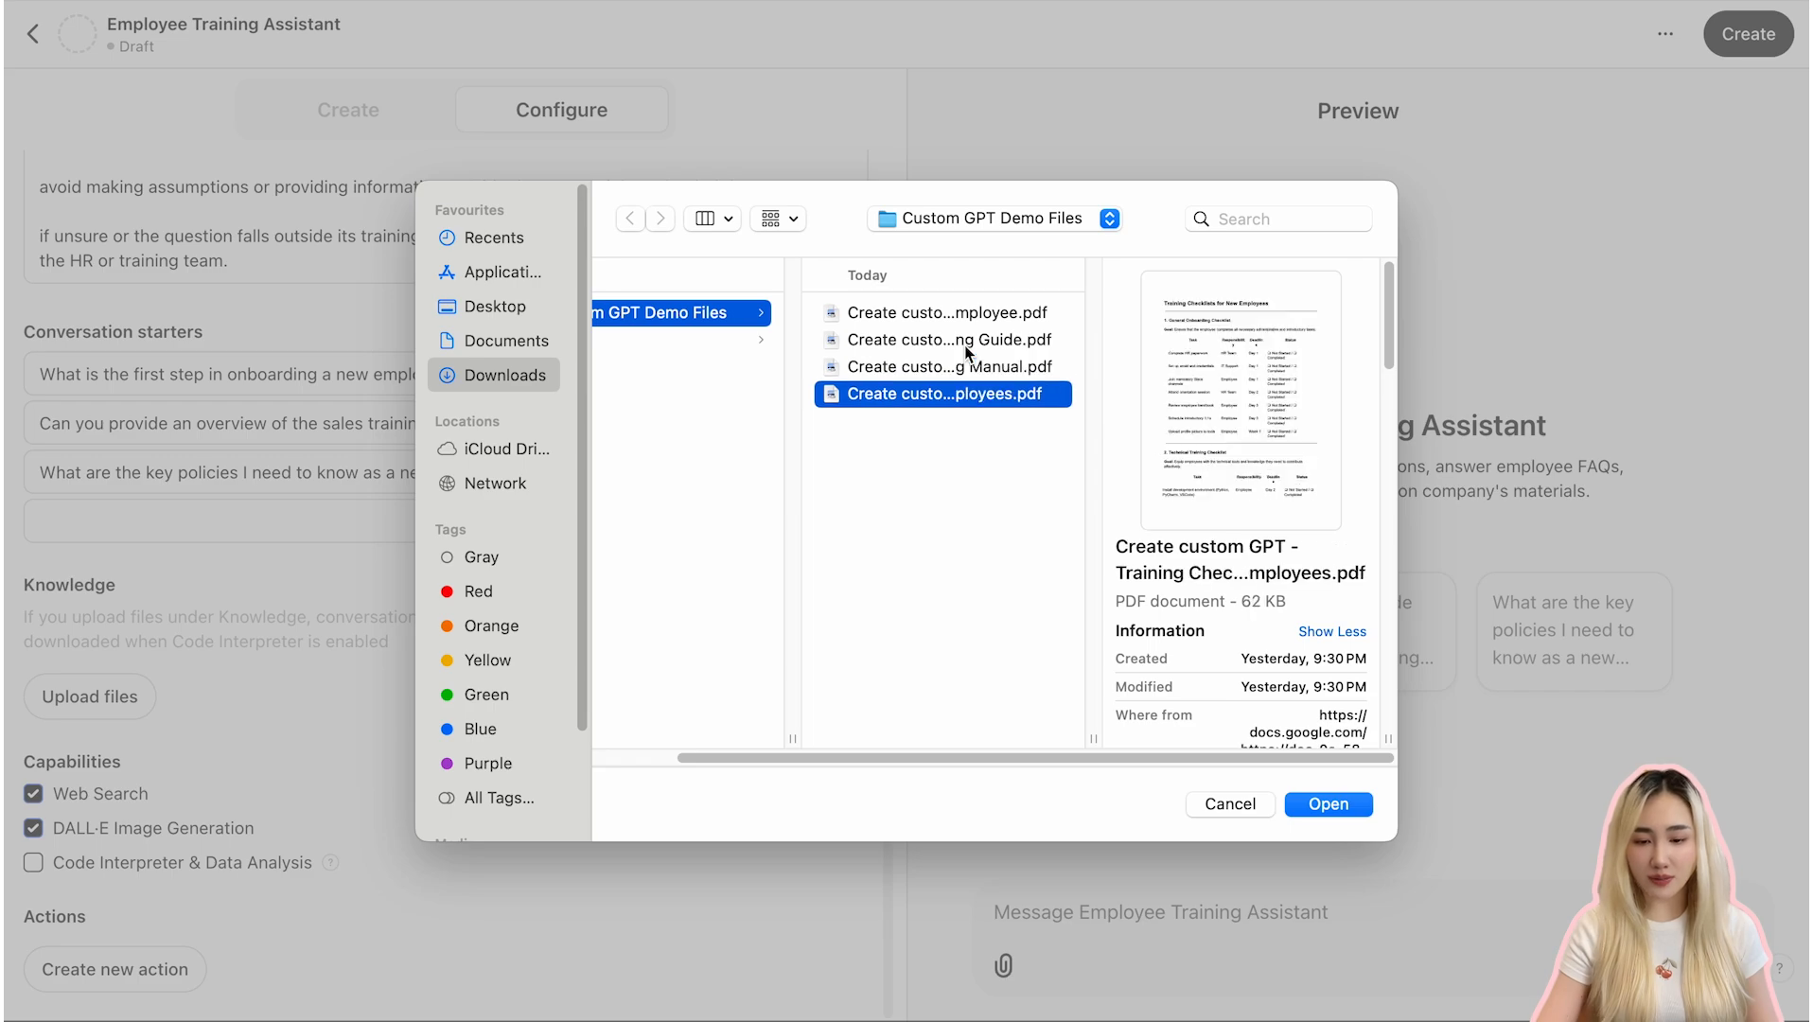
{"action": "left_click", "coordinate": [939, 315], "text": "shift"}
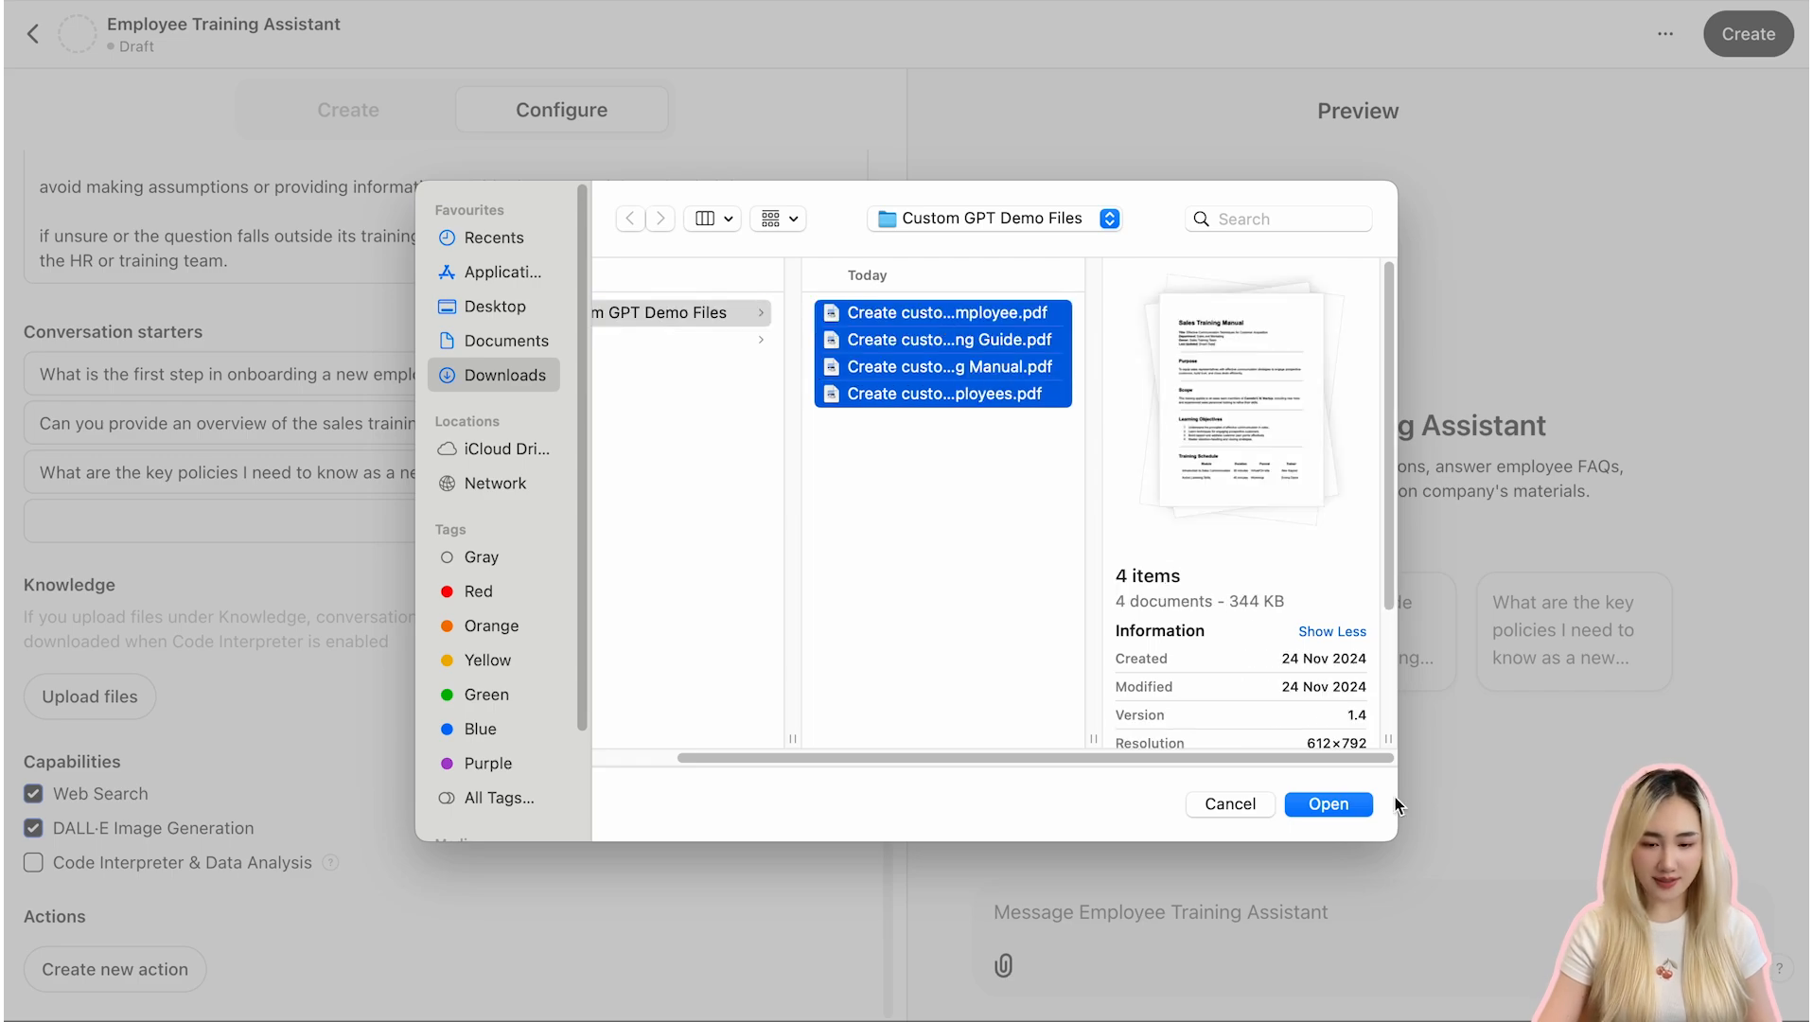
{"action": "left_click", "coordinate": [1342, 805]}
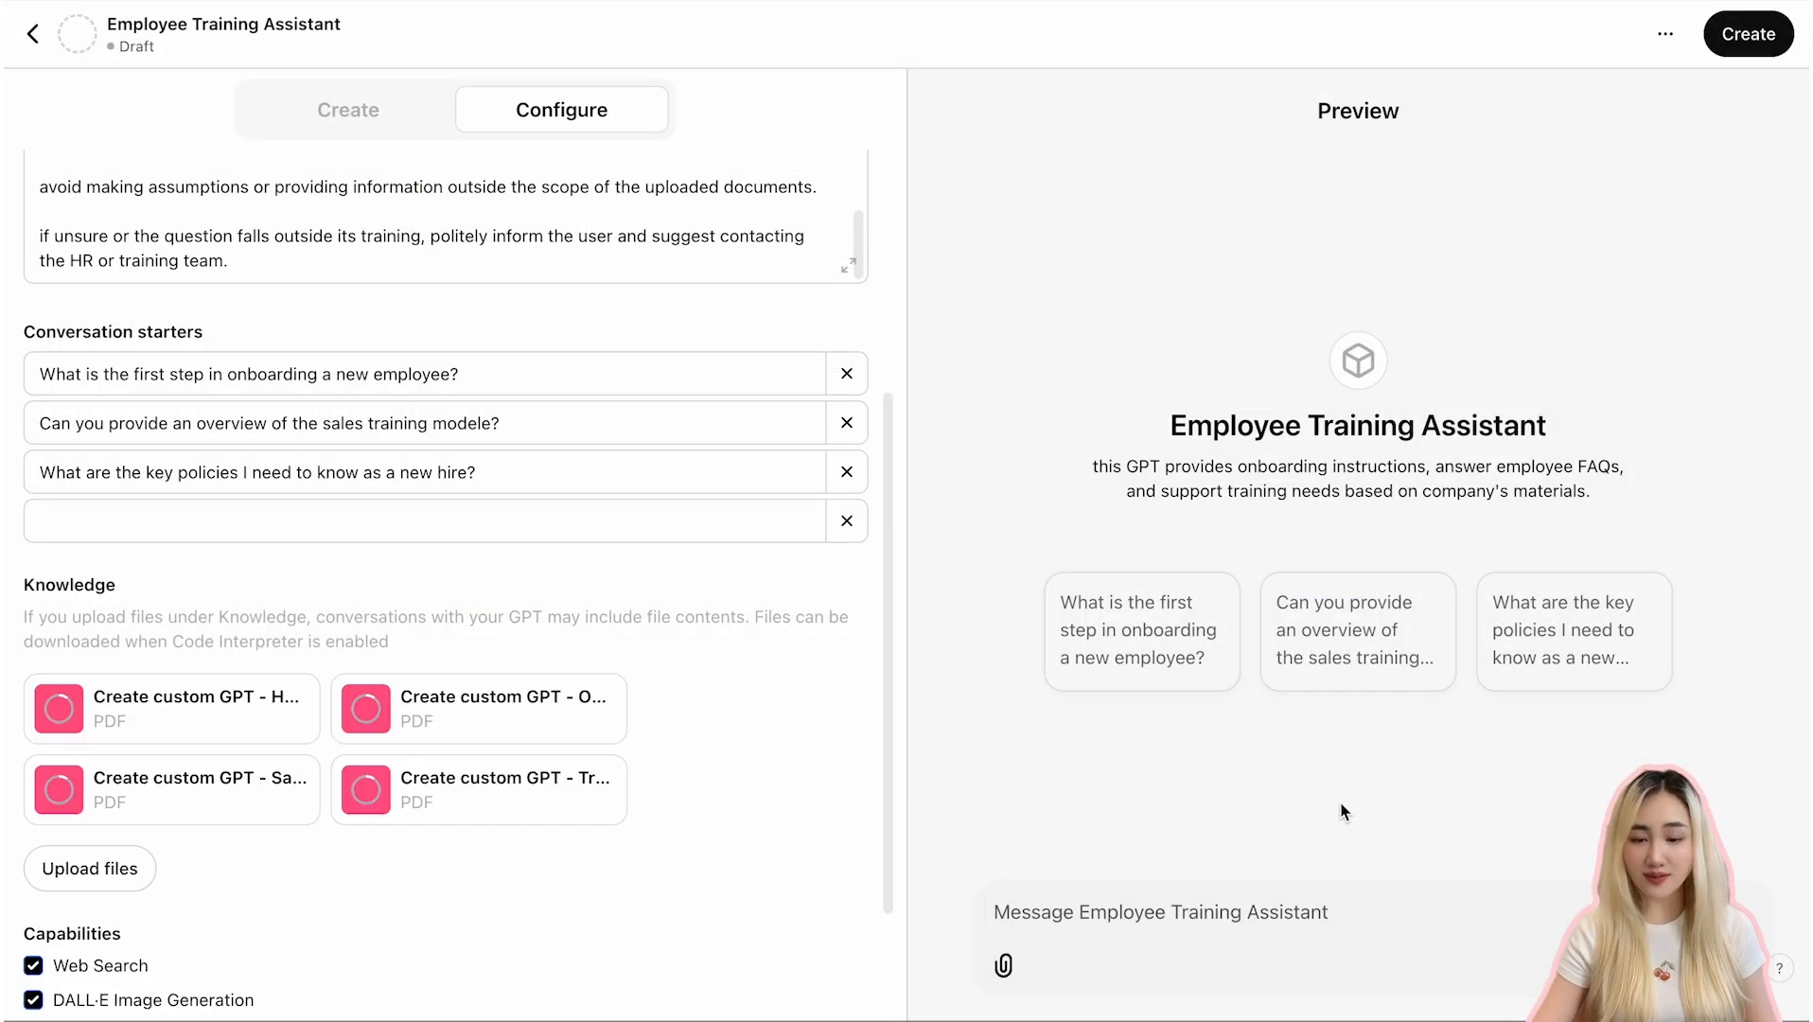
{"action": "scroll", "coordinate": [696, 667], "scroll_direction": "down", "scroll_amount": 2}
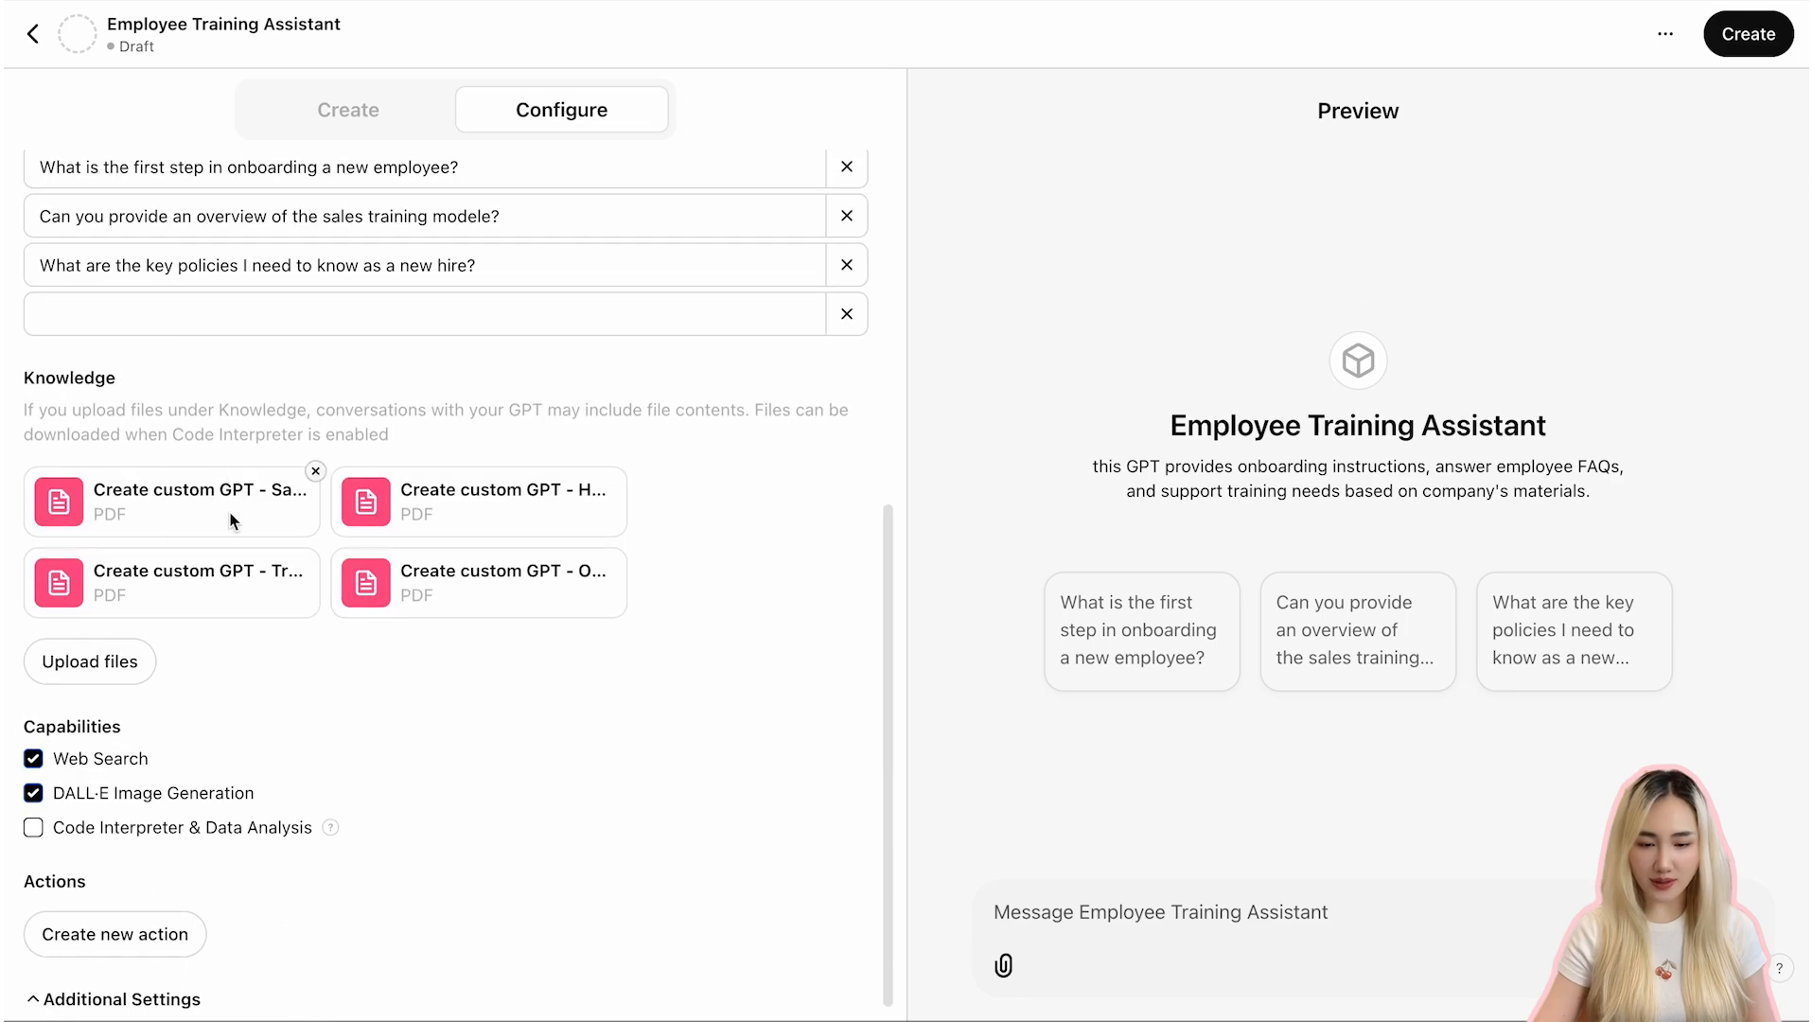
{"action": "scroll", "coordinate": [409, 597], "scroll_direction": "down", "scroll_amount": 1}
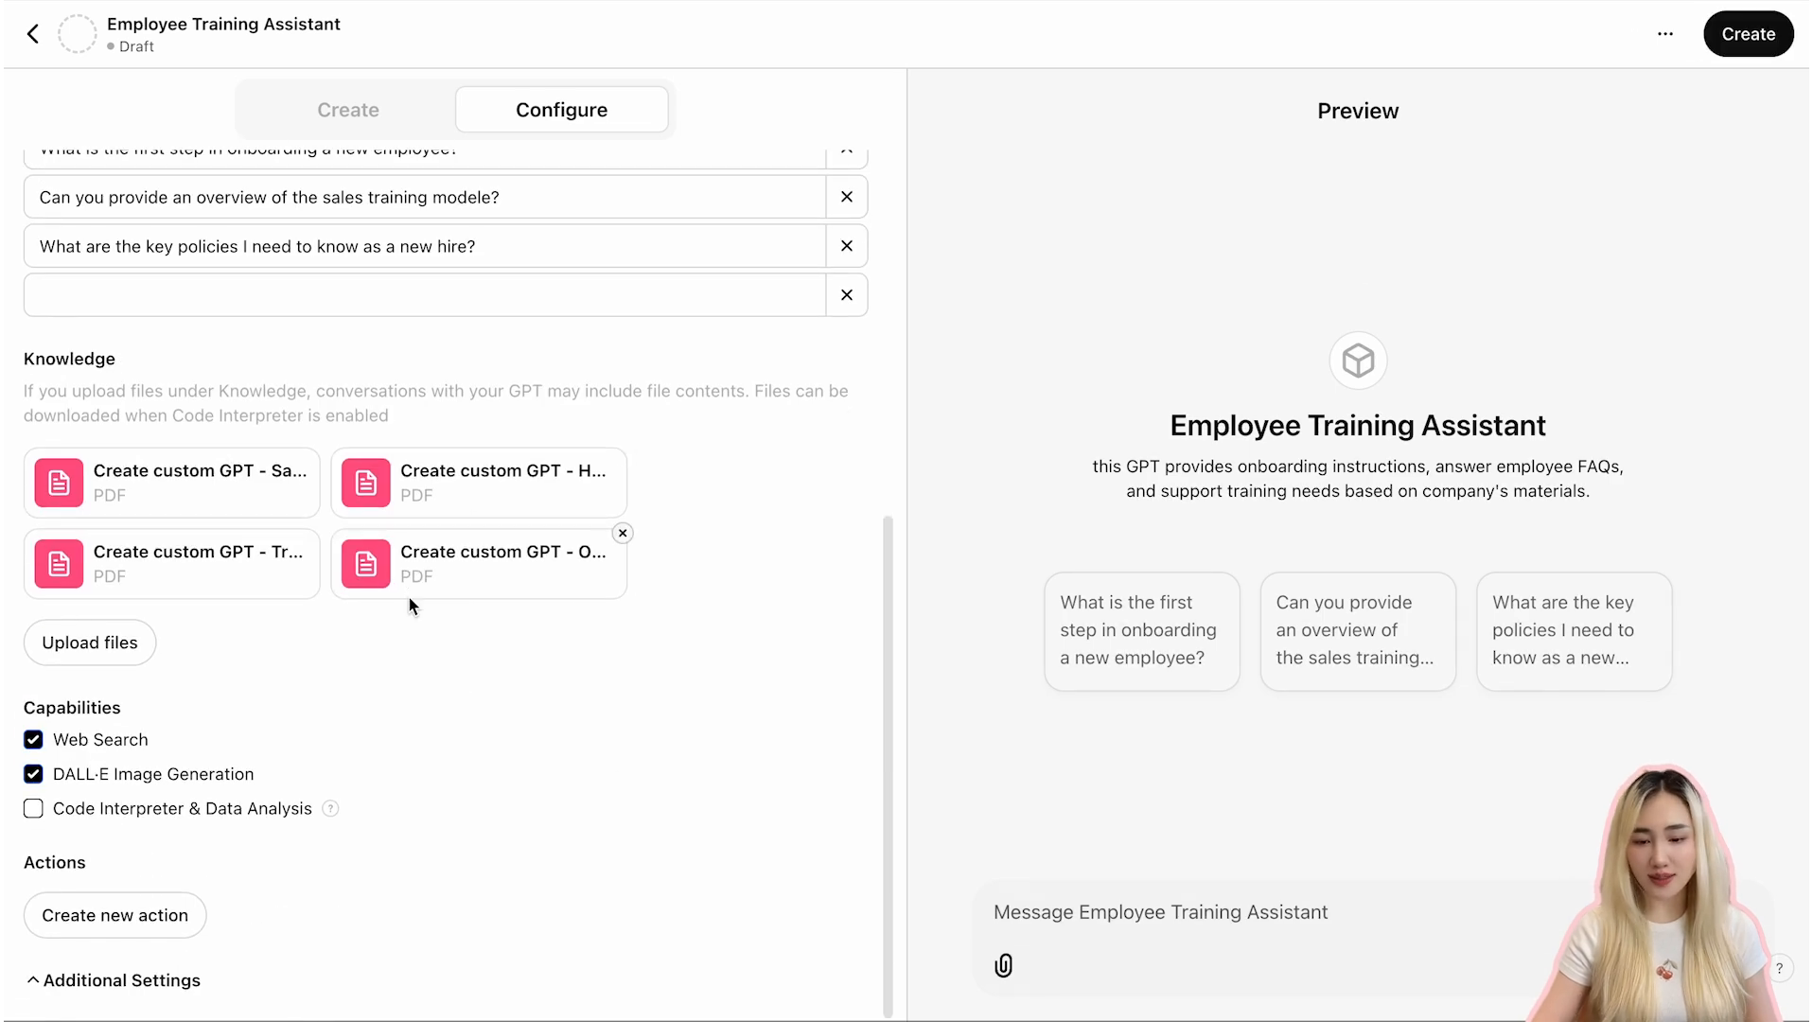